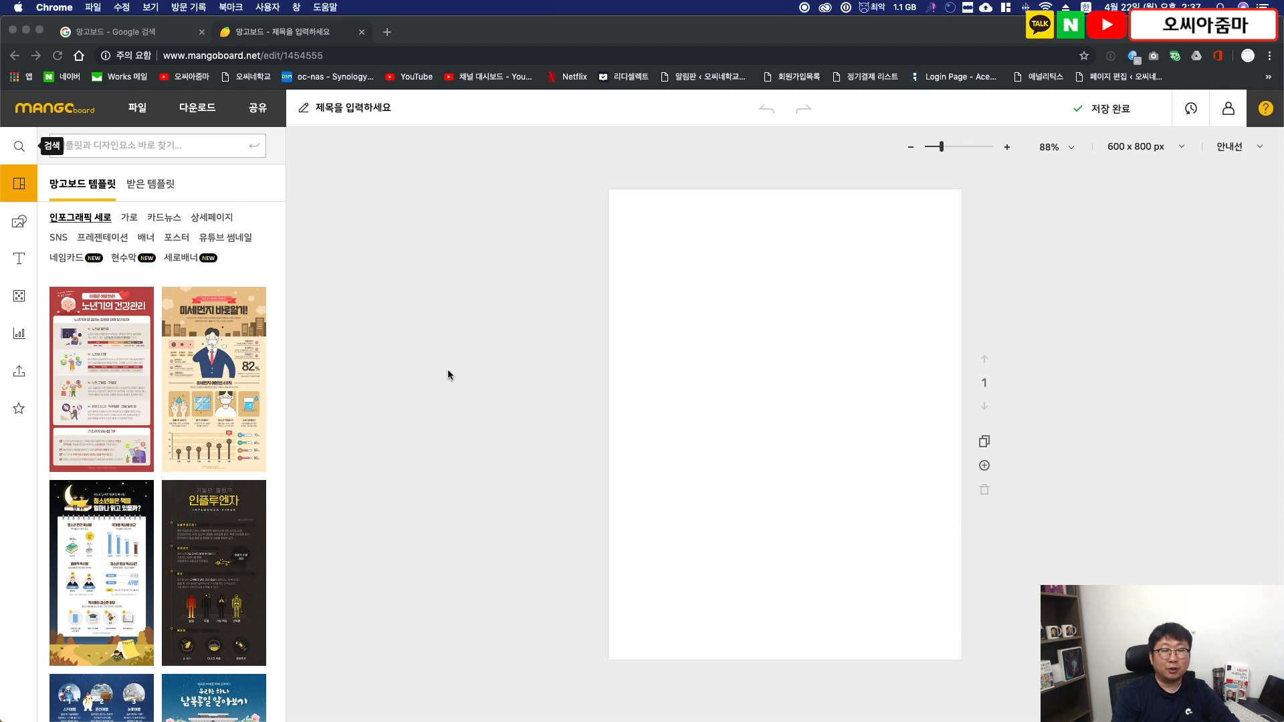
- Switch to the text editor and read through the wine sommelier WSET article draft, checking where the (이미지) placeholders are
key(super+Tab)
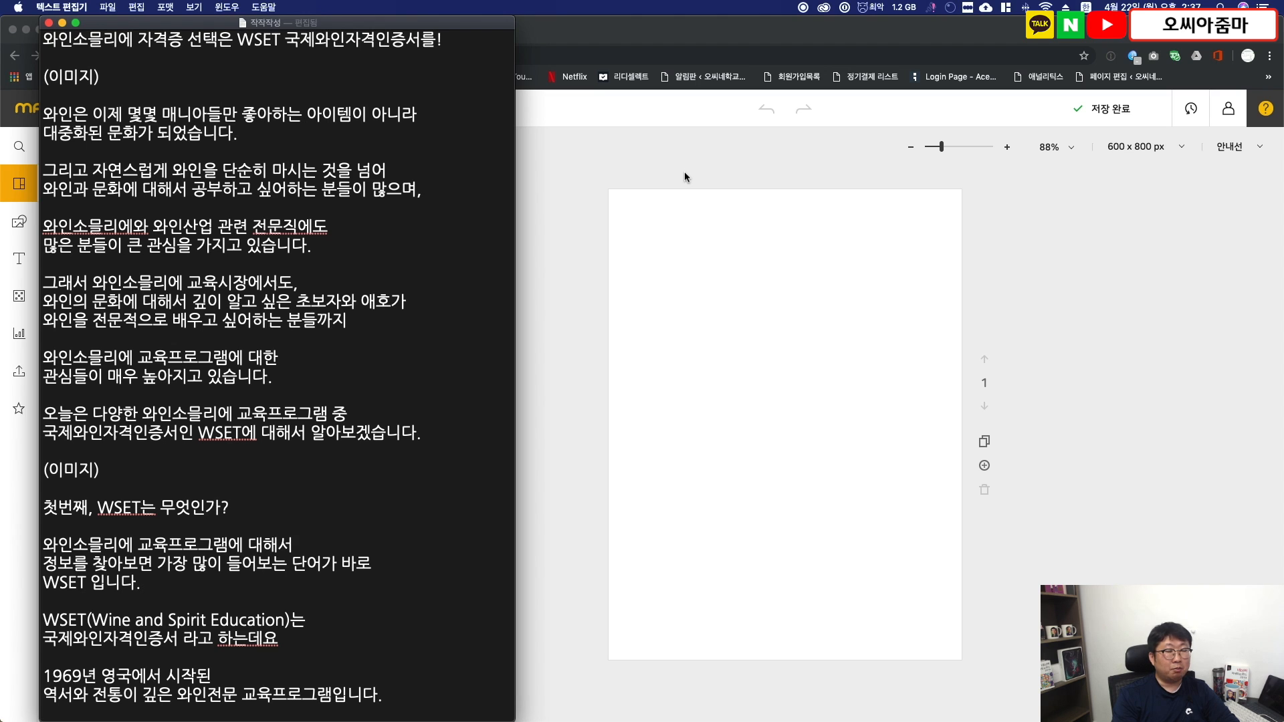
scroll(208, 276, down, 10)
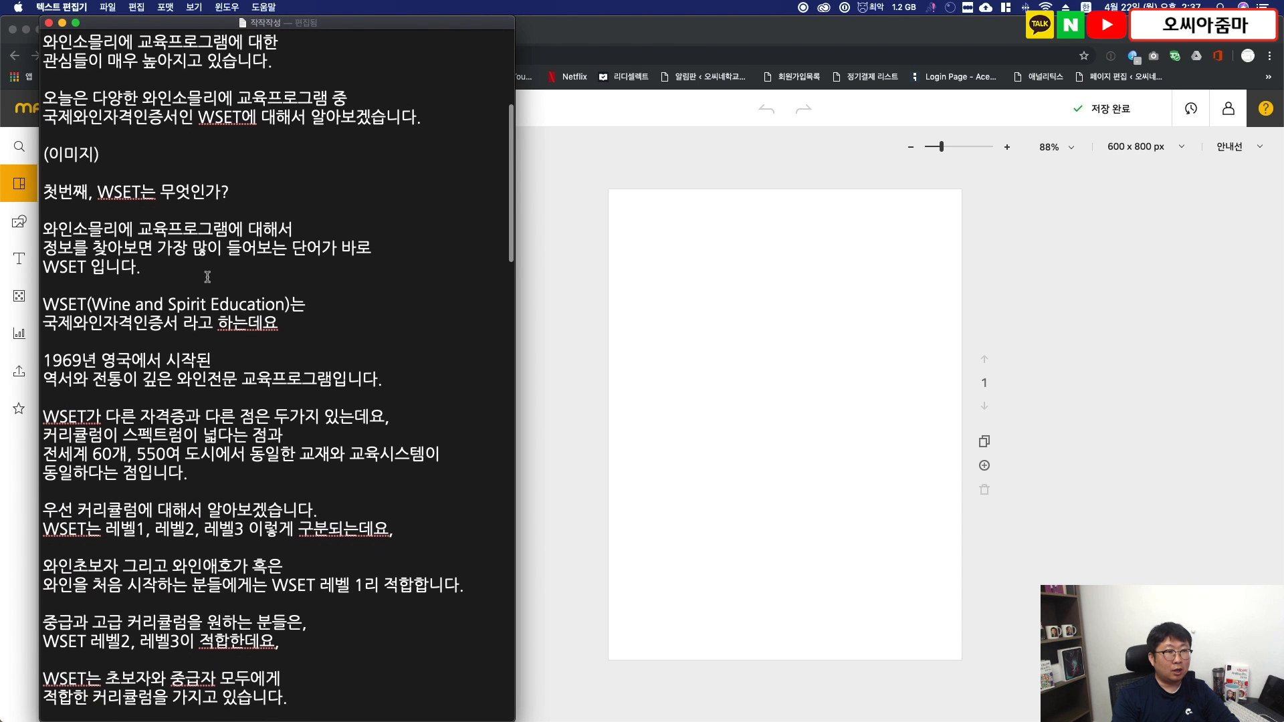
scroll(207, 277, up, 10)
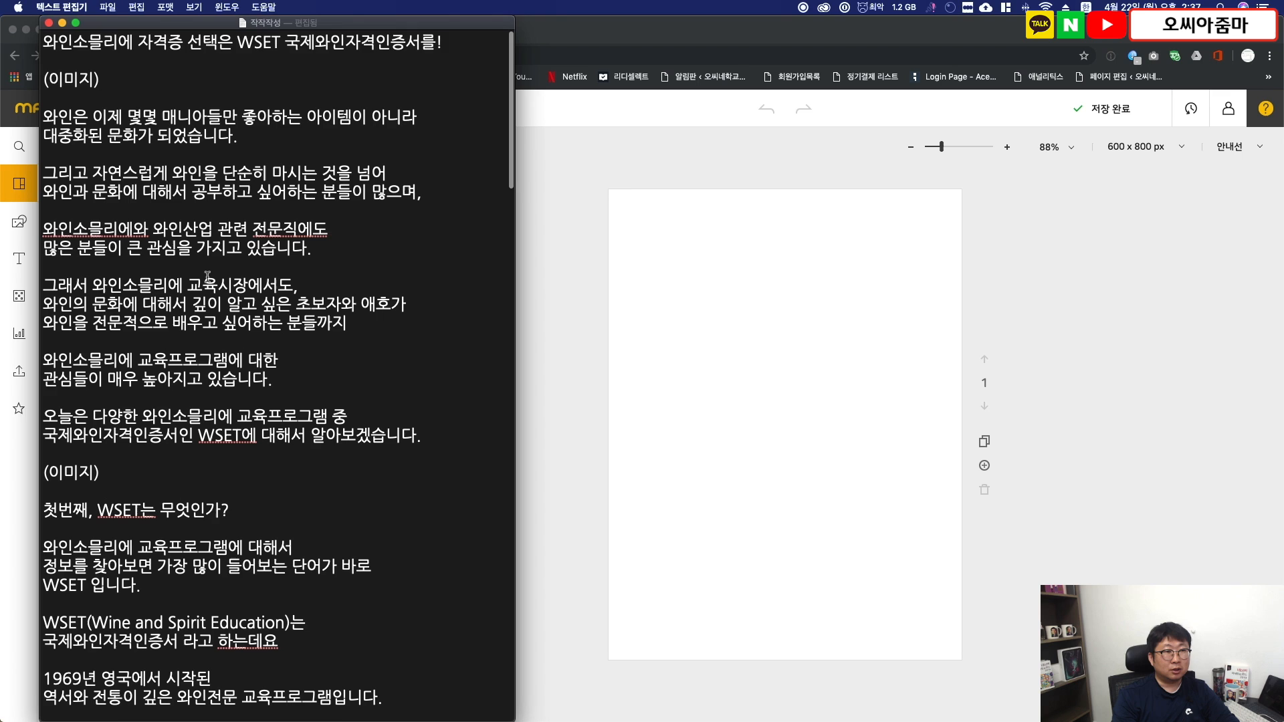
scroll(208, 276, down, 9)
scroll(207, 276, down, 12)
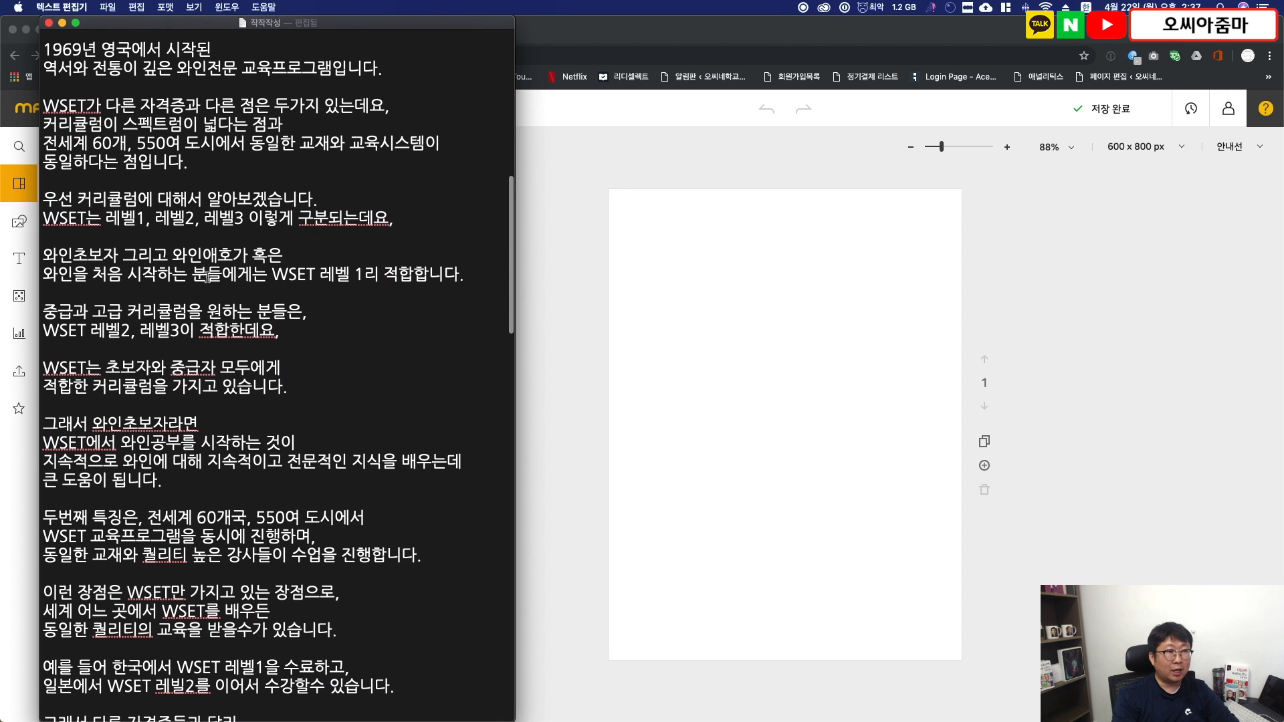
scroll(207, 276, up, 20)
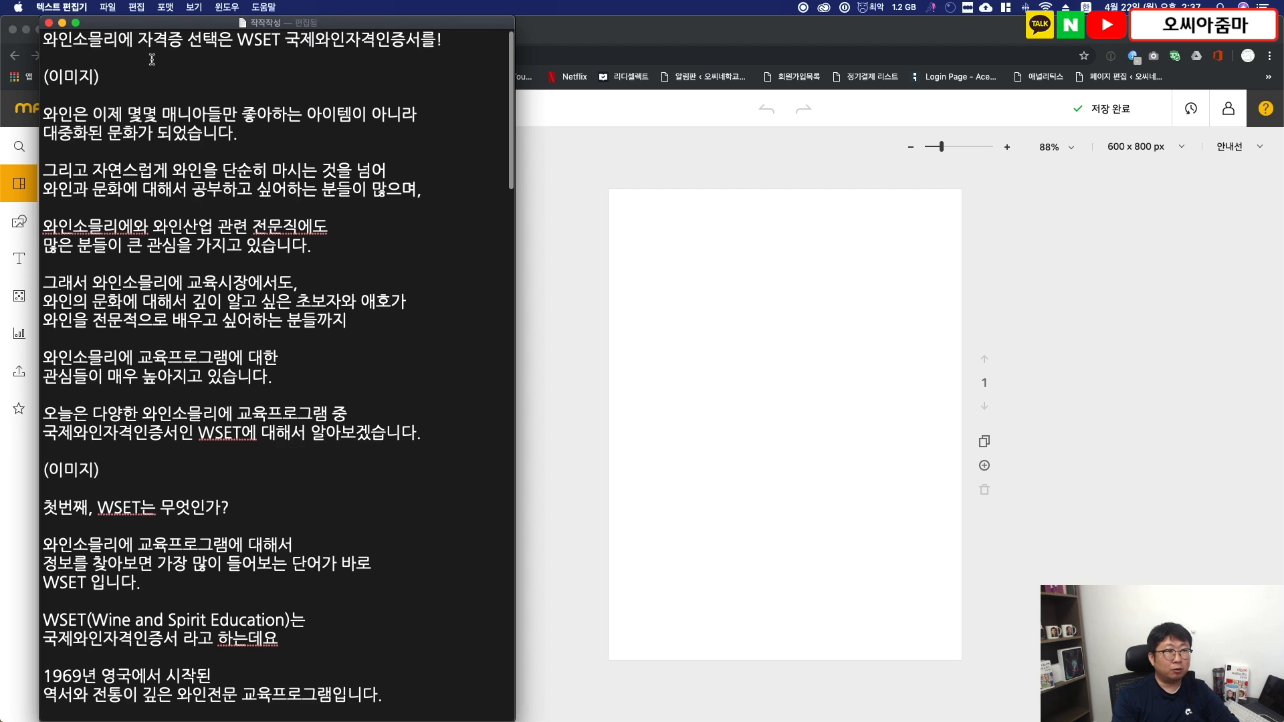
drag(121, 75, 15, 80)
drag(104, 480, 43, 461)
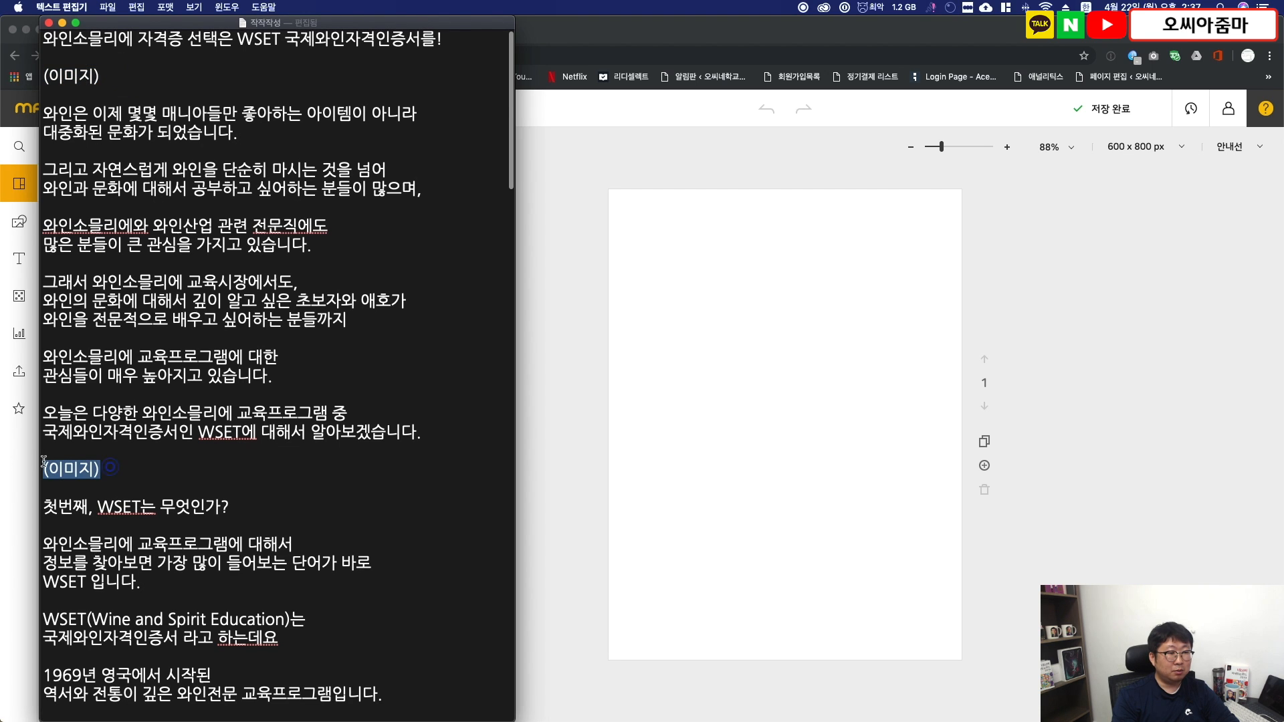
scroll(268, 461, down, 20)
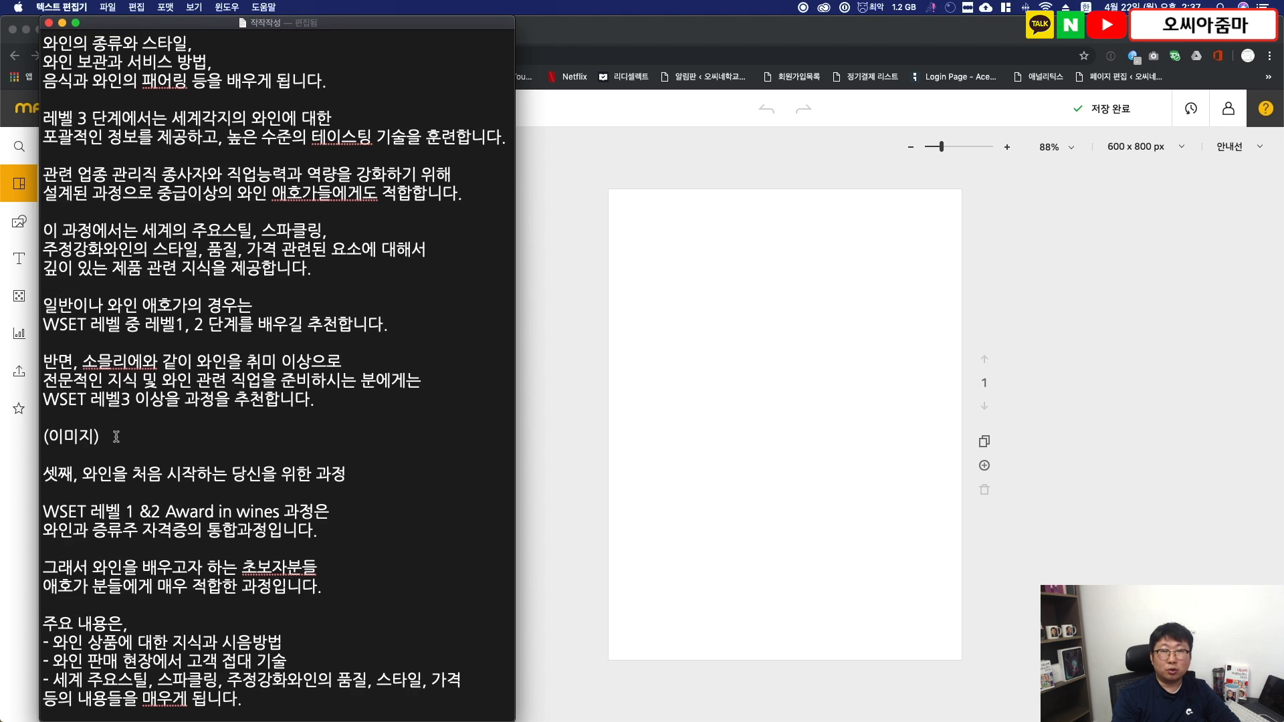
scroll(117, 437, up, 20)
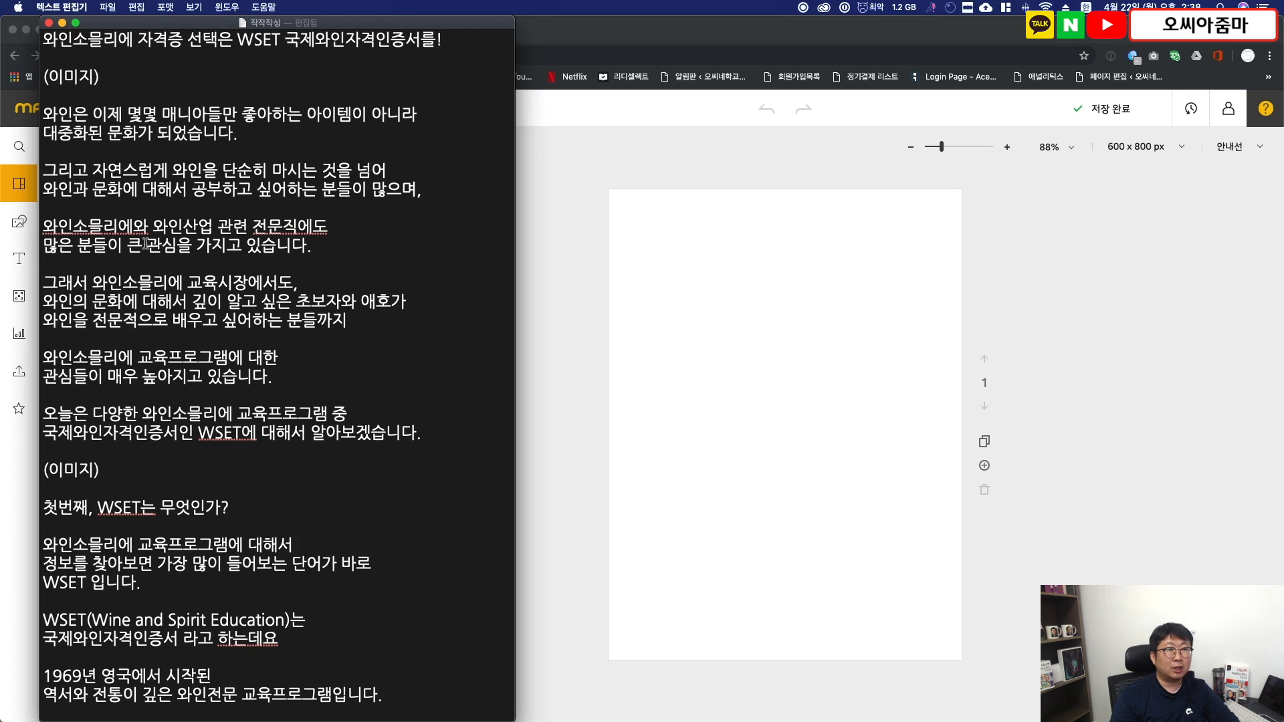
- Copy the article's first line, "와인소믈리에 자격증 선택은 WSET 국제와인자격인증서를", and use it as the Mangoboard design's title
triple_click(311, 46)
key(super+c)
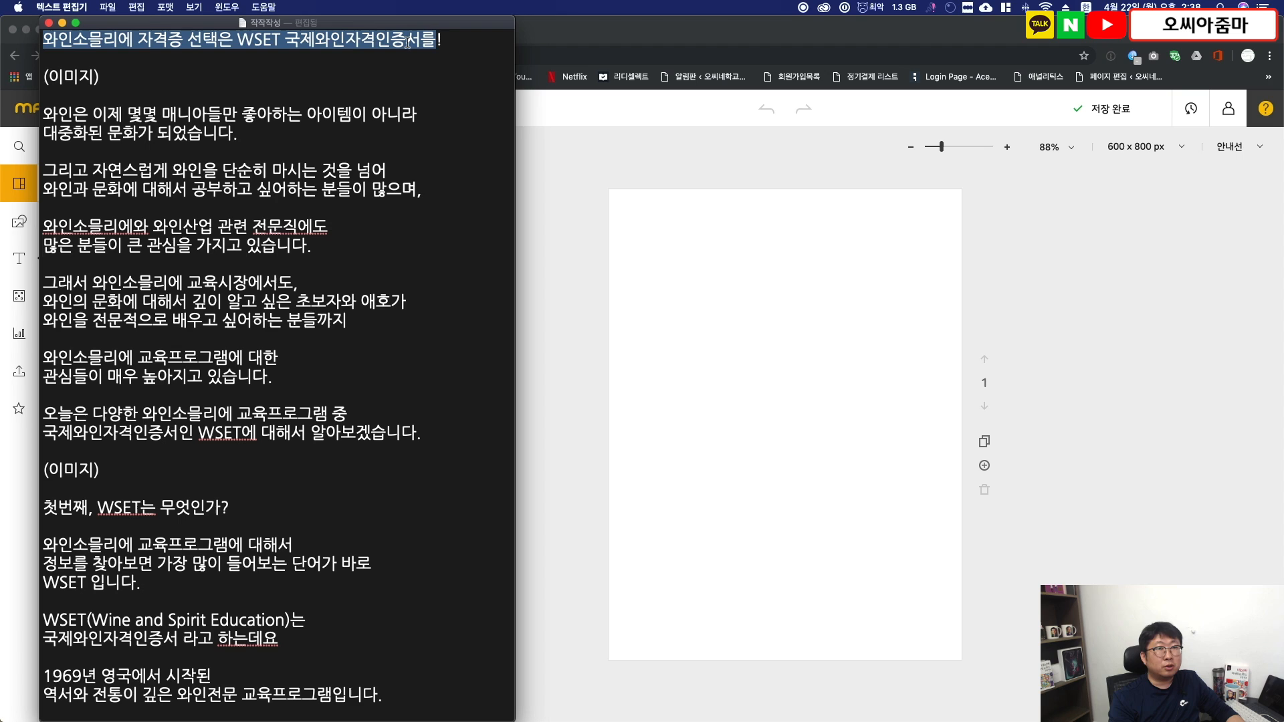
click(596, 152)
click(381, 111)
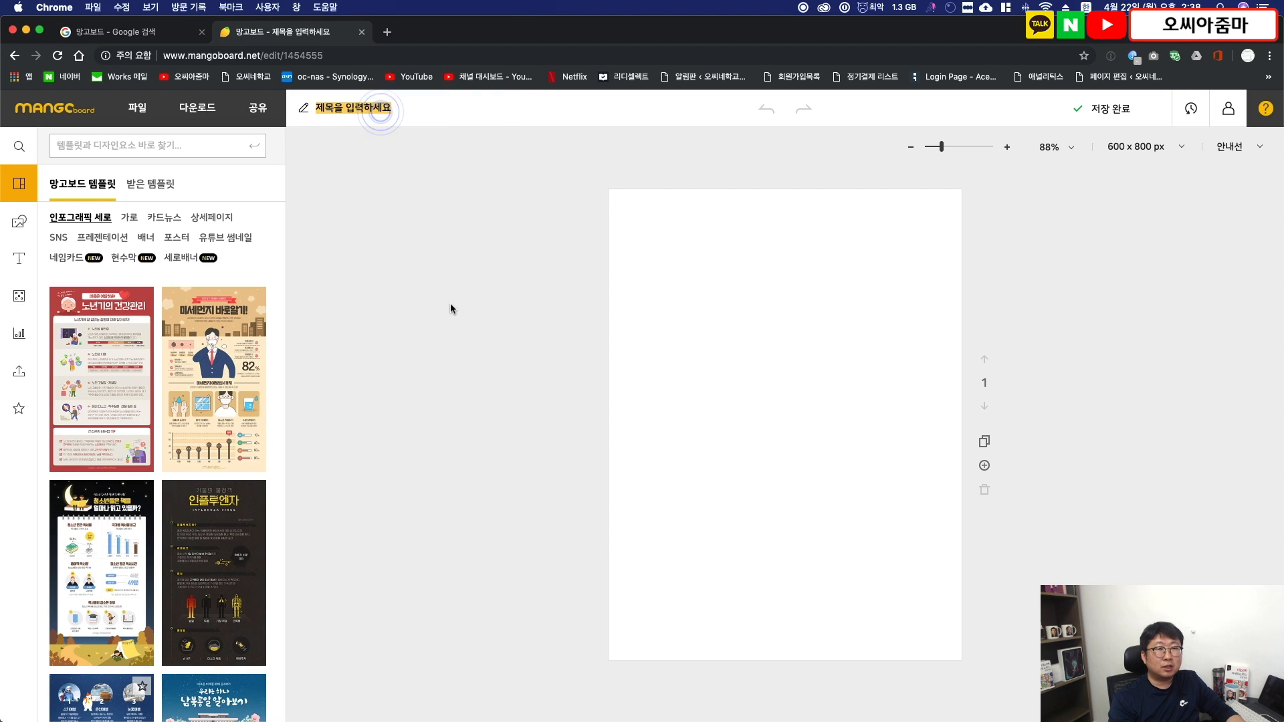
key(super+v)
click(453, 307)
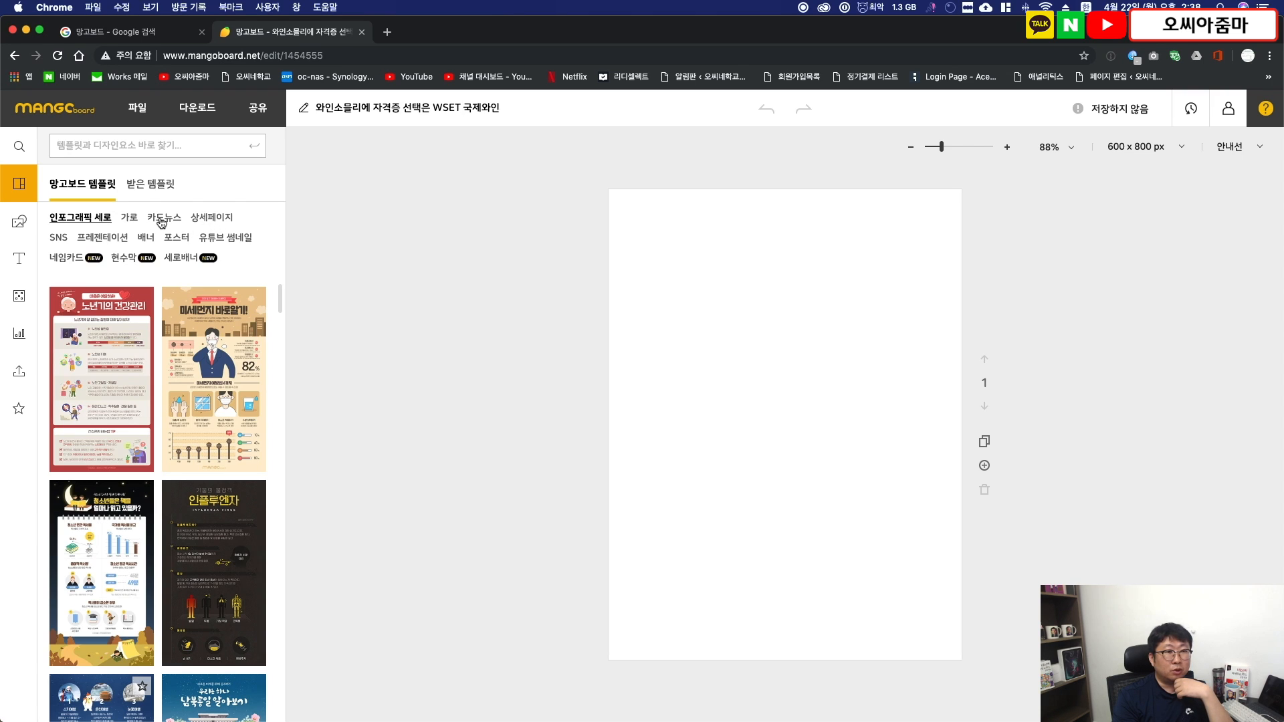
- Browse the card news (카드뉴스) templates and apply the cover page of the "송년회 건배사" set to the canvas
click(161, 222)
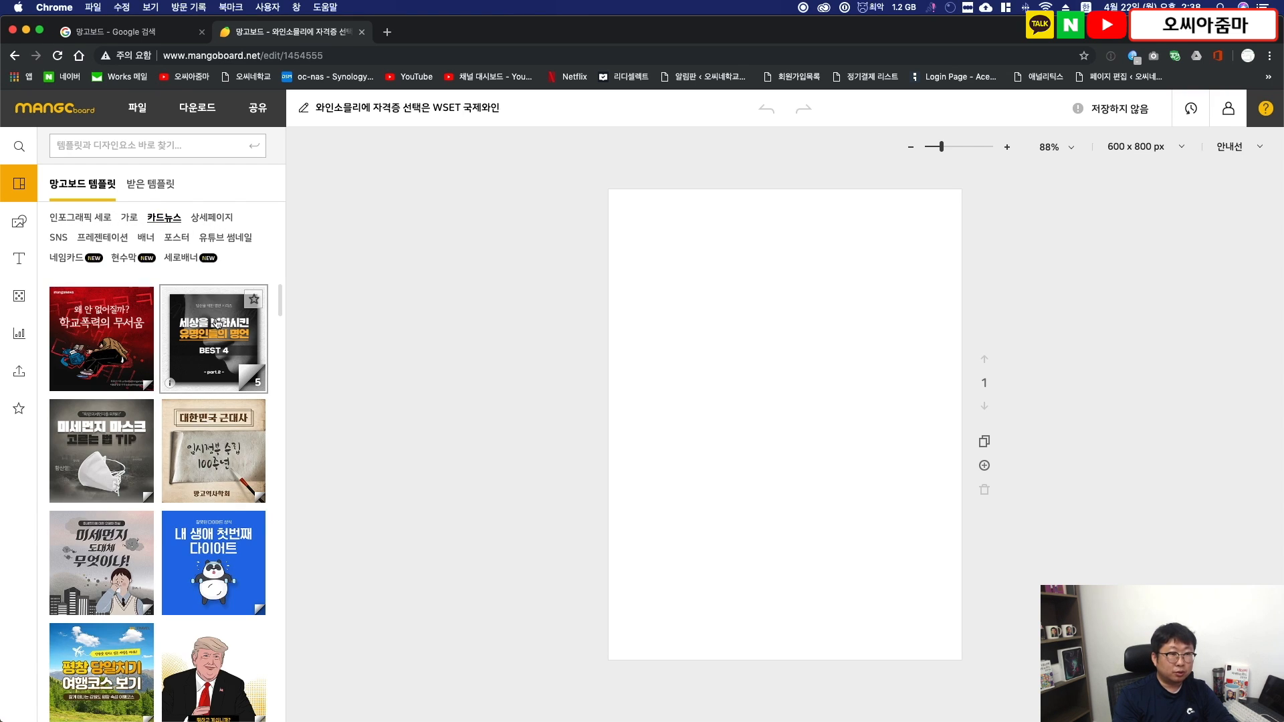
scroll(217, 324, down, 3)
scroll(218, 324, down, 7)
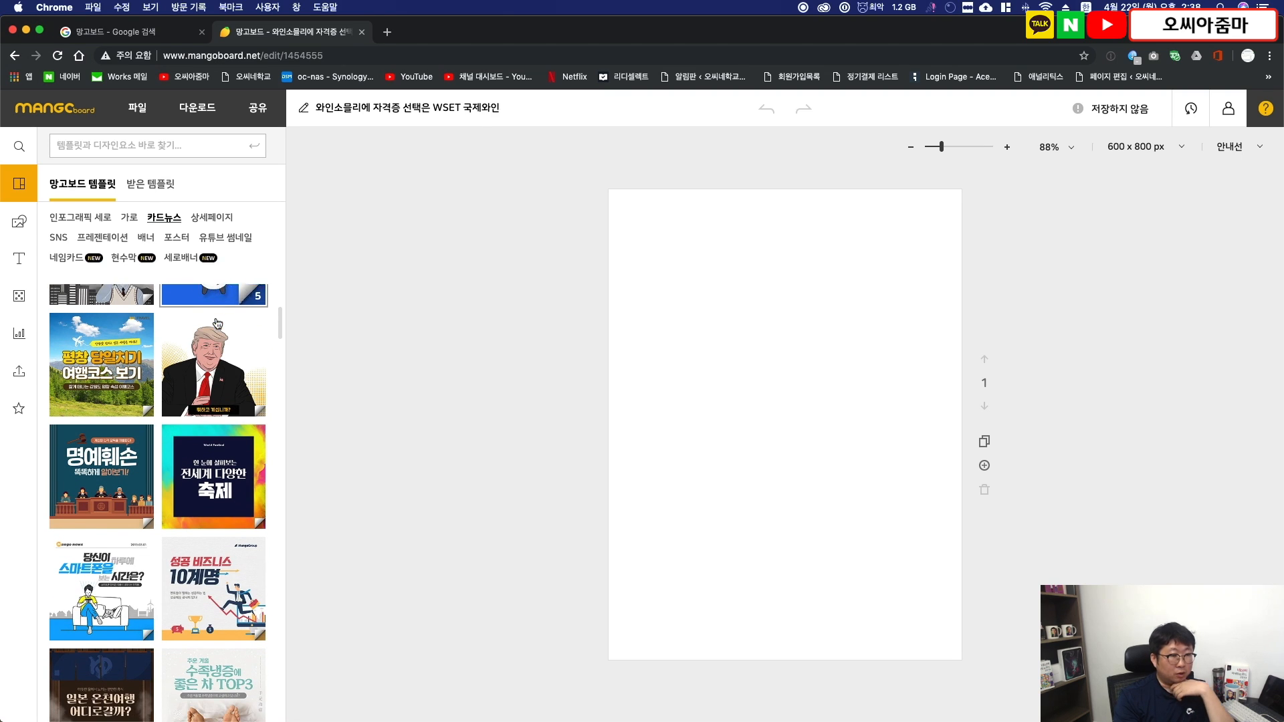
scroll(217, 324, down, 4)
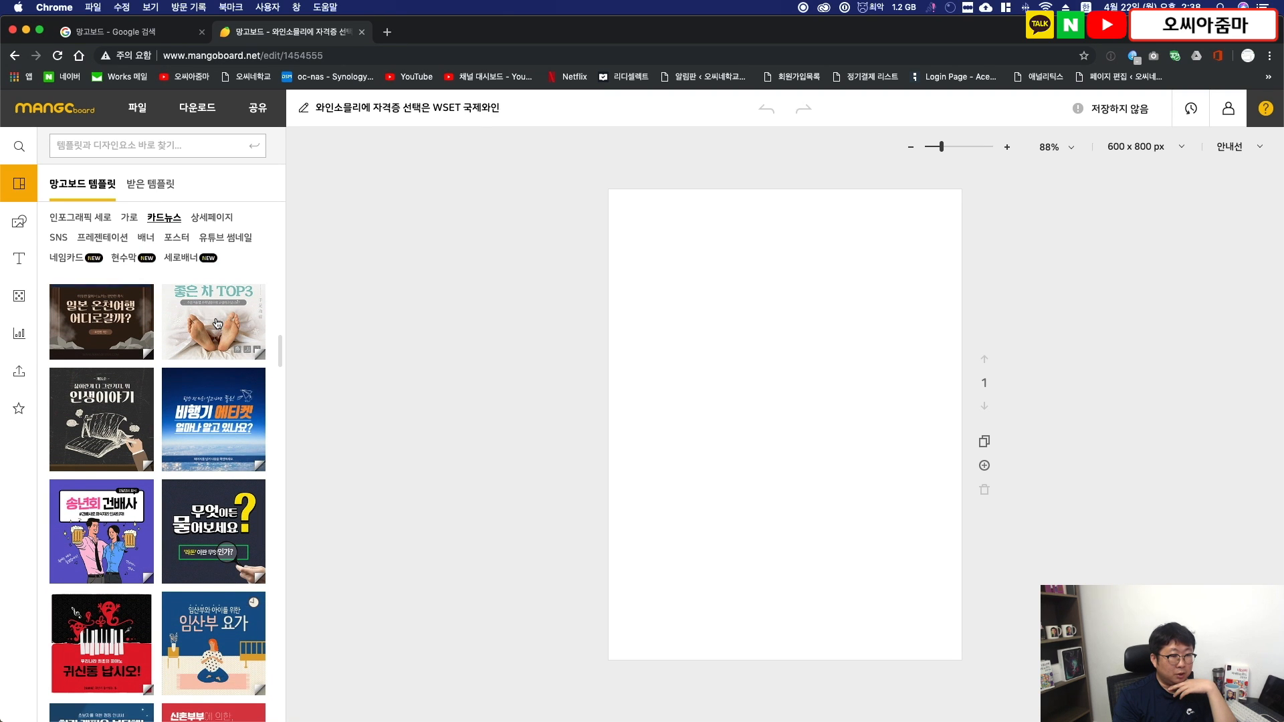
scroll(218, 324, down, 3)
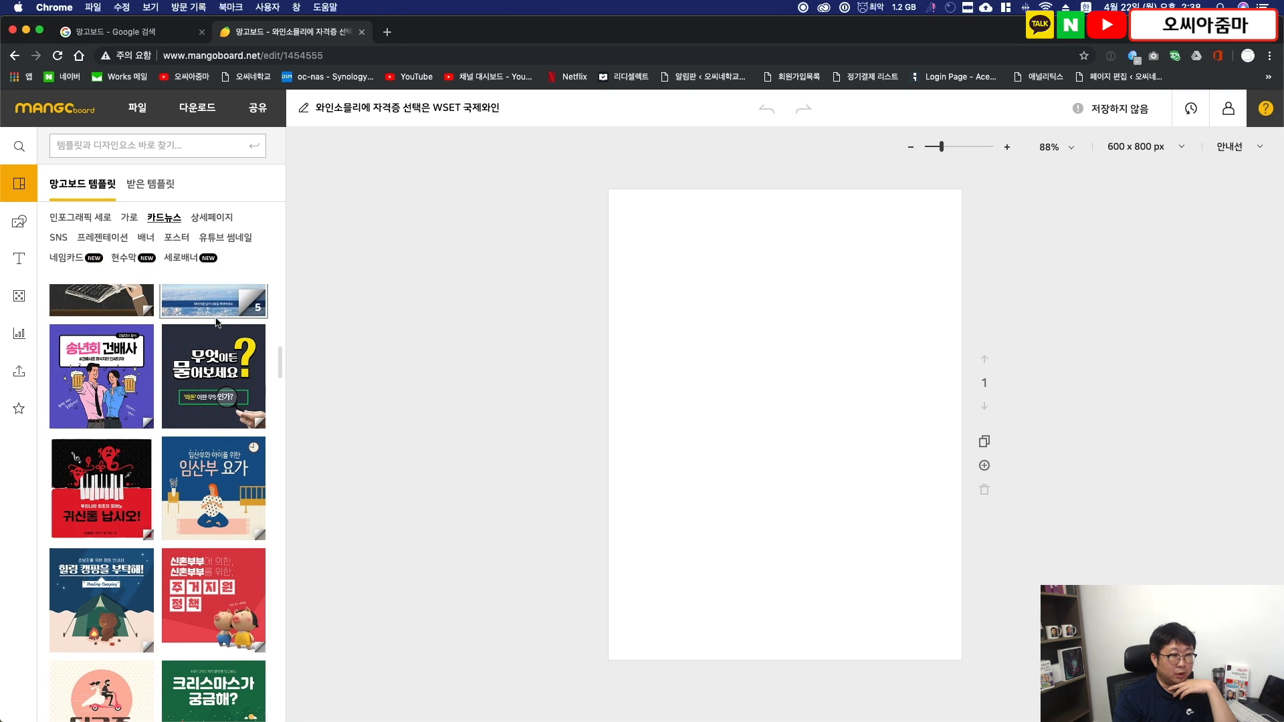
scroll(99, 391, up, 1)
click(99, 391)
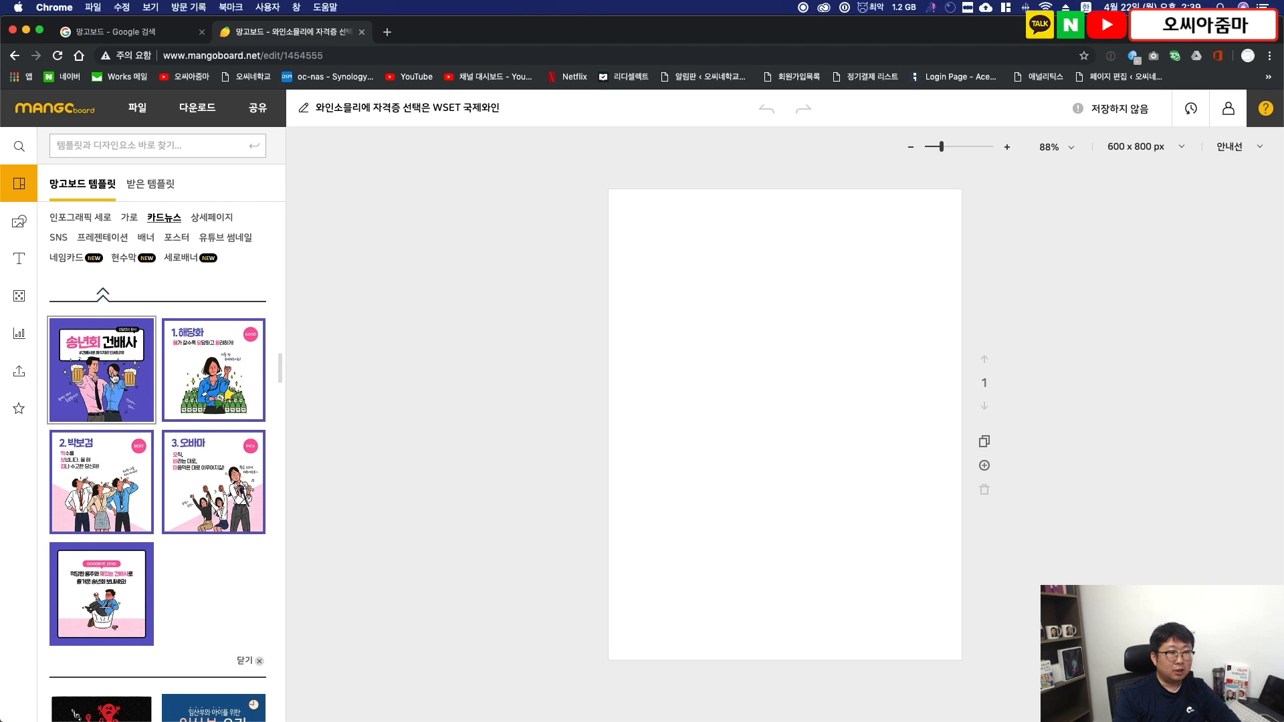
click(113, 373)
- Delete the illustration of the toasting couple and the handwritten captions beside it from the cover
click(736, 471)
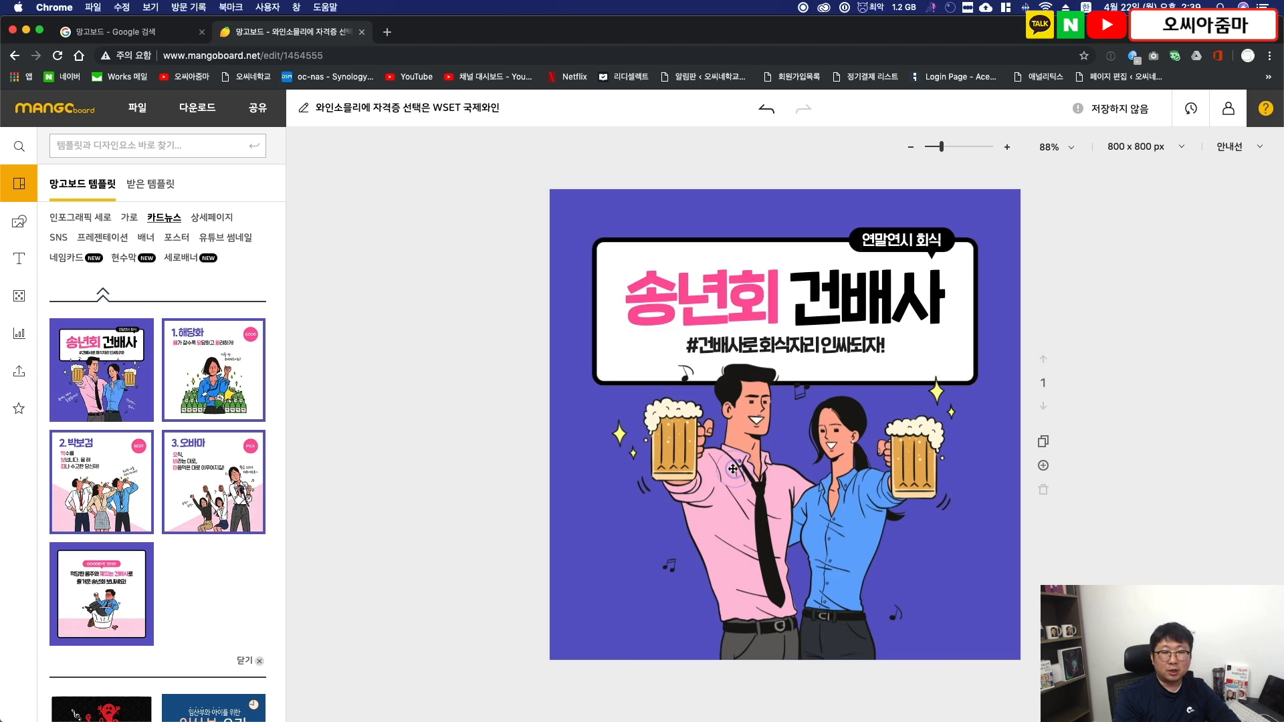
click(725, 480)
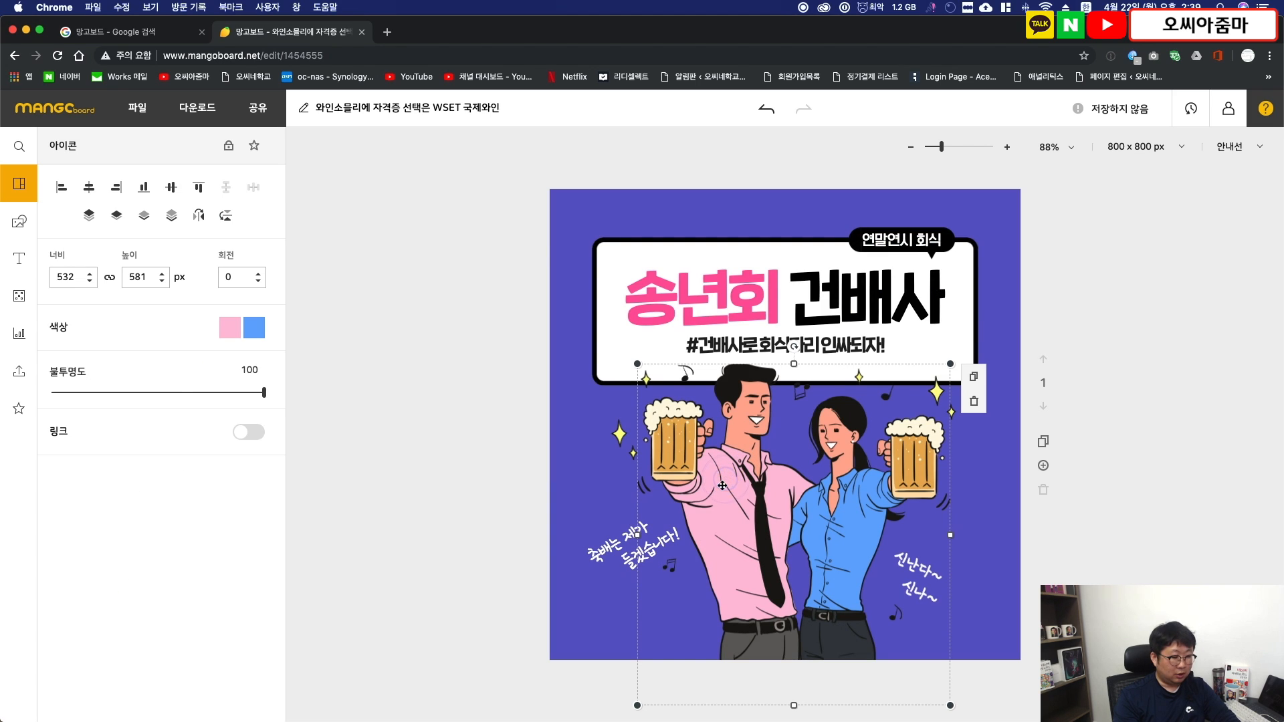
key(Delete)
click(909, 559)
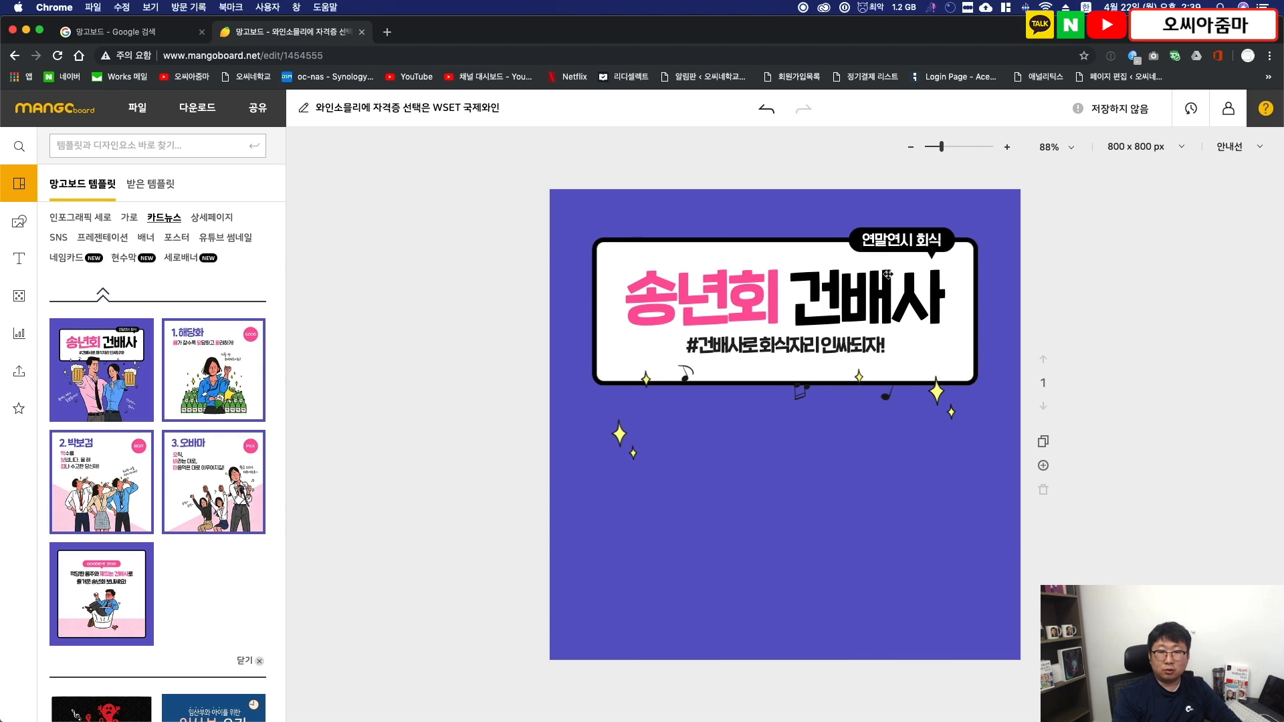
- Replace the cover headline with "와인 소믈리에" and the black speech-bubble label with "WSET"
click(19, 371)
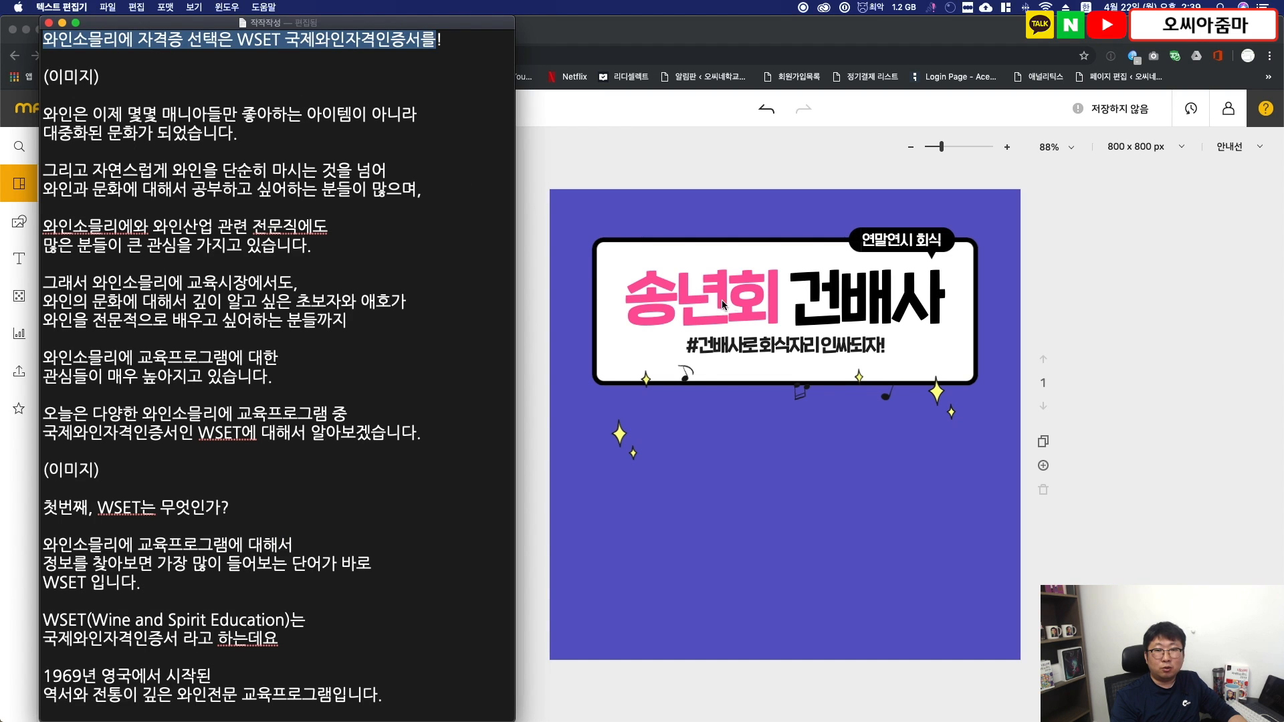
click(1135, 267)
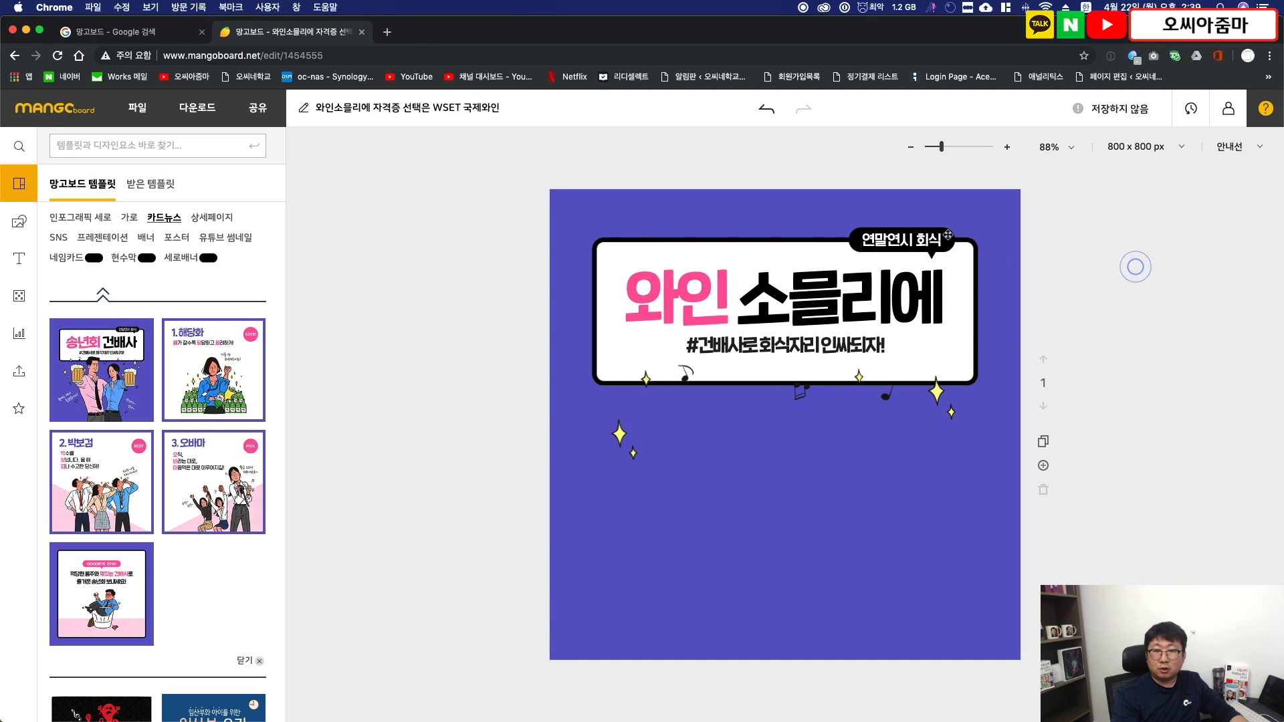
click(936, 239)
double_click(939, 239)
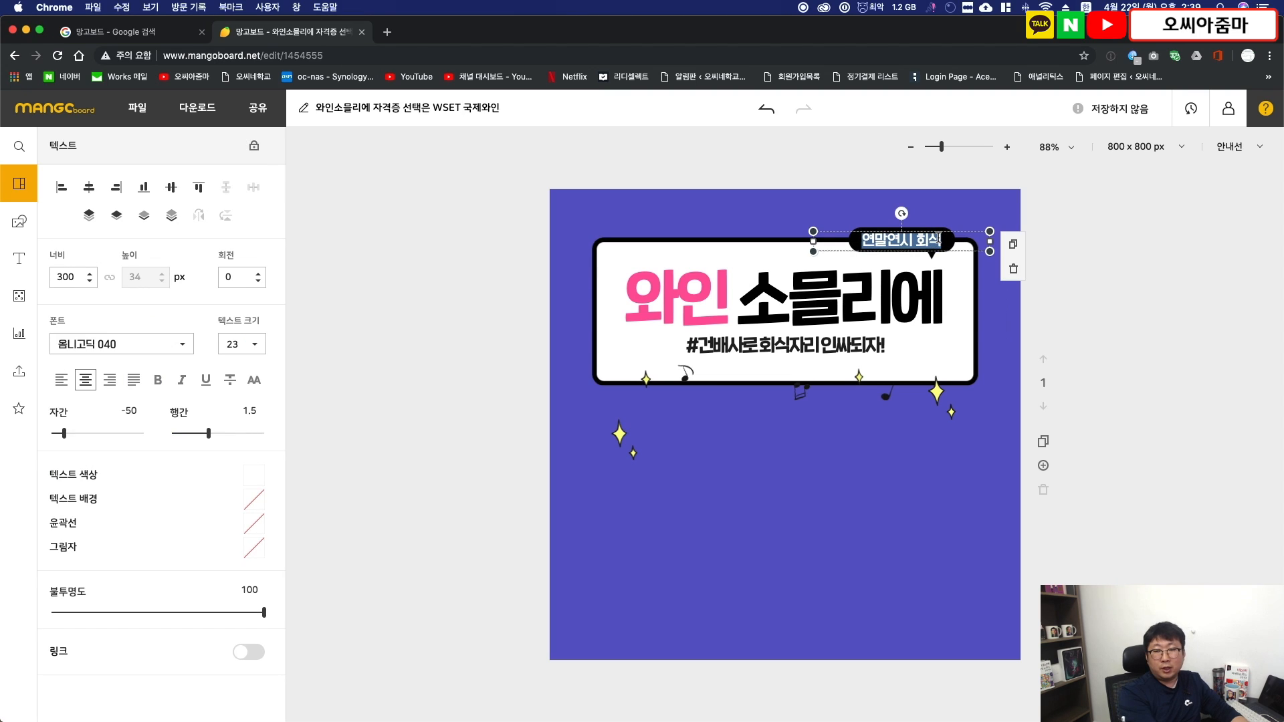
text(WSET)
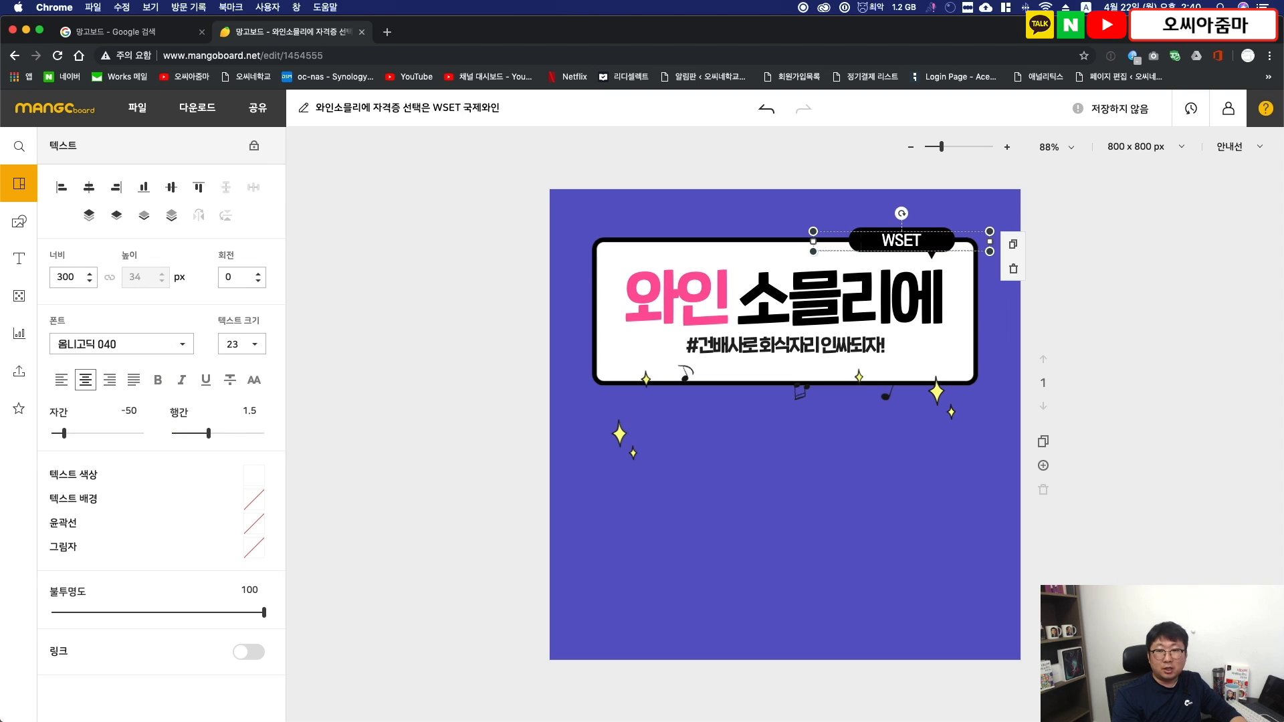
click(1085, 281)
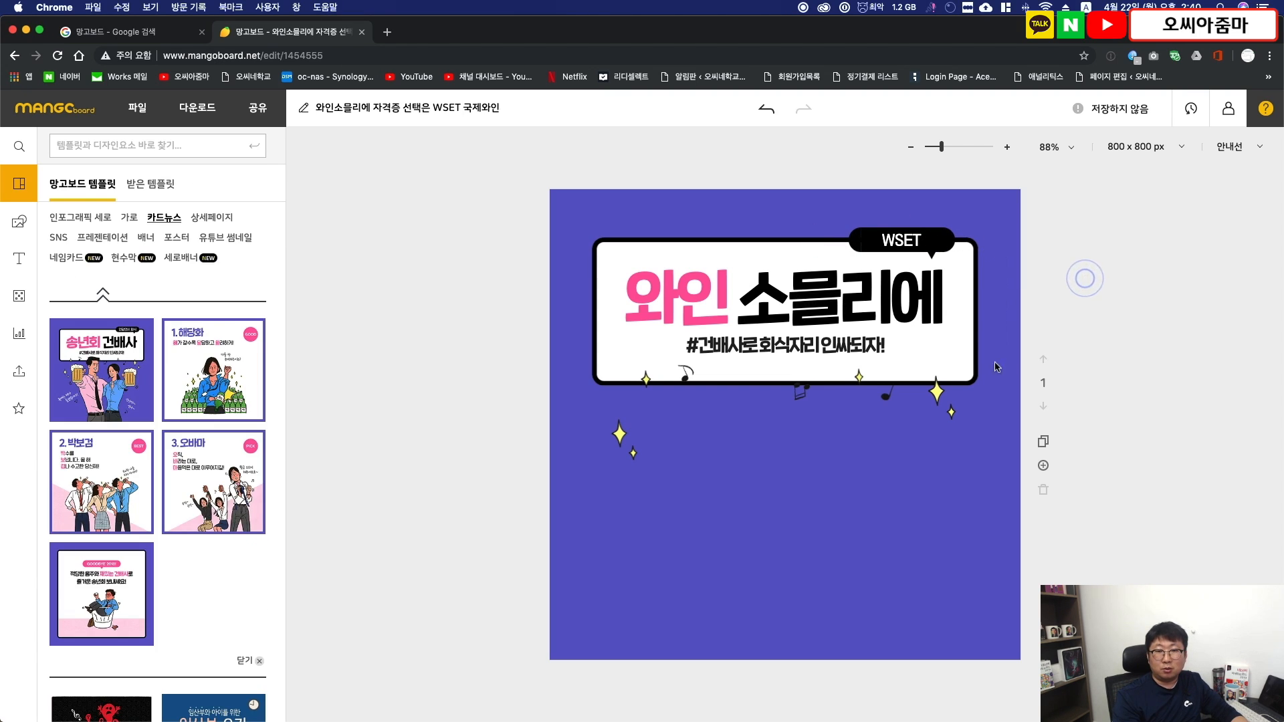
- Replace the line under the headline with the hashtags "#와인소믈리에 #WSET #인싸"
double_click(747, 346)
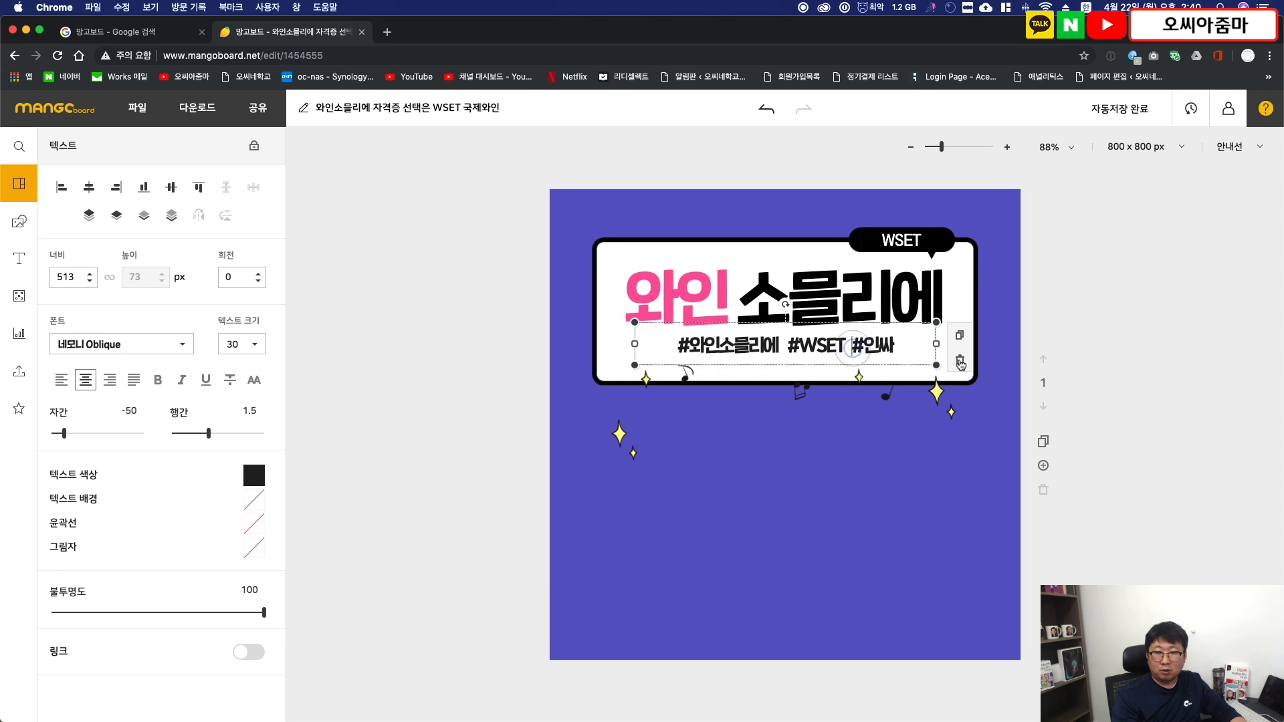
click(1135, 372)
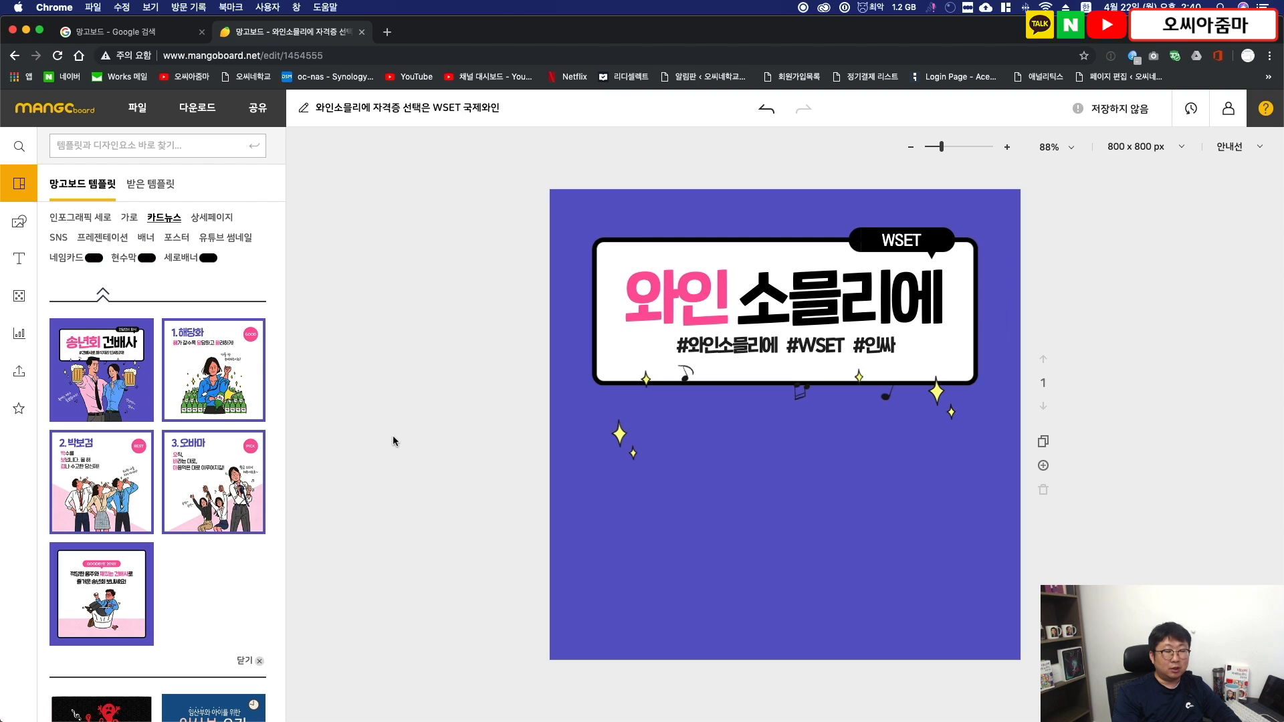
- Upload all the photos from the winevision-class folder to the personal image library
click(19, 372)
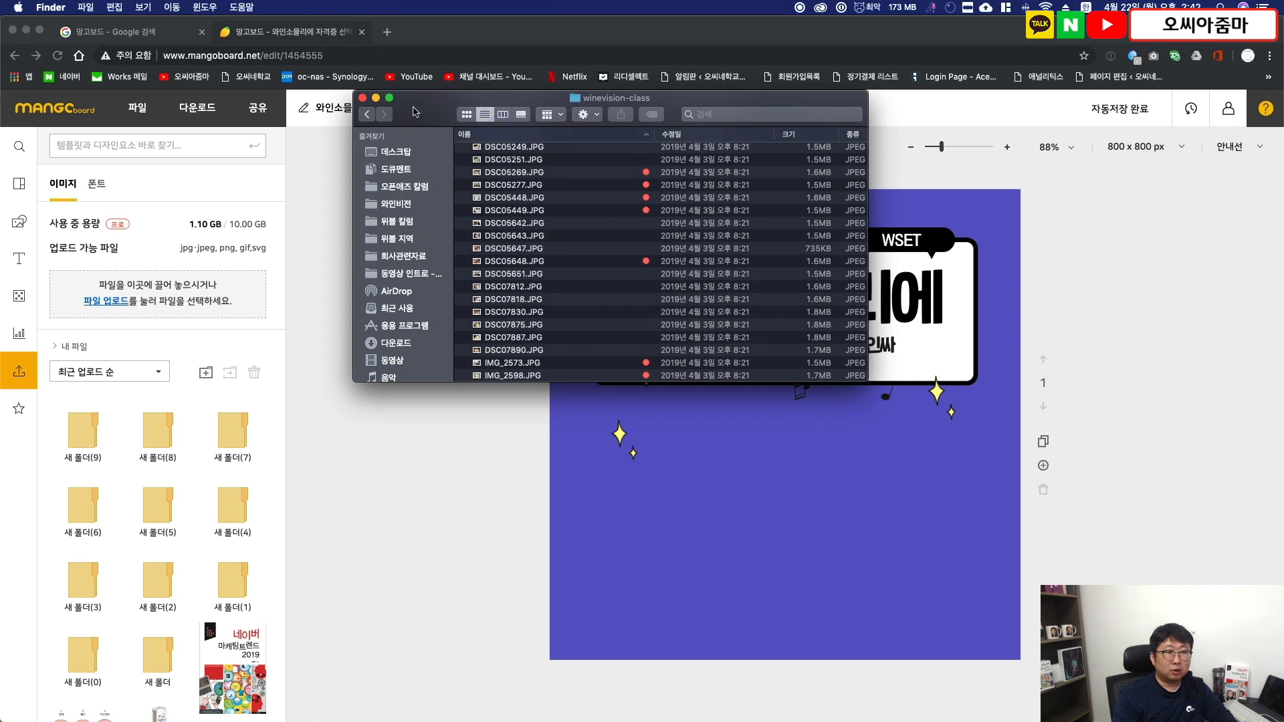
scroll(559, 326, up, 3)
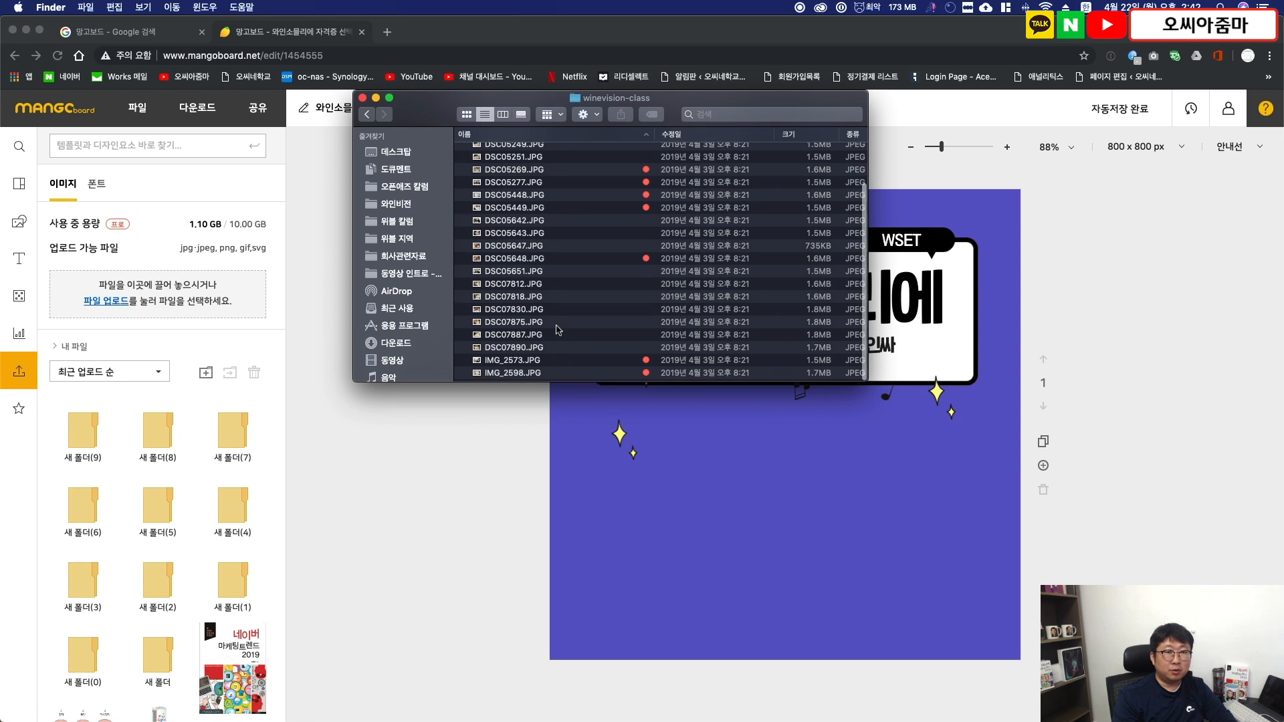
scroll(559, 326, down, 4)
scroll(559, 325, up, 3)
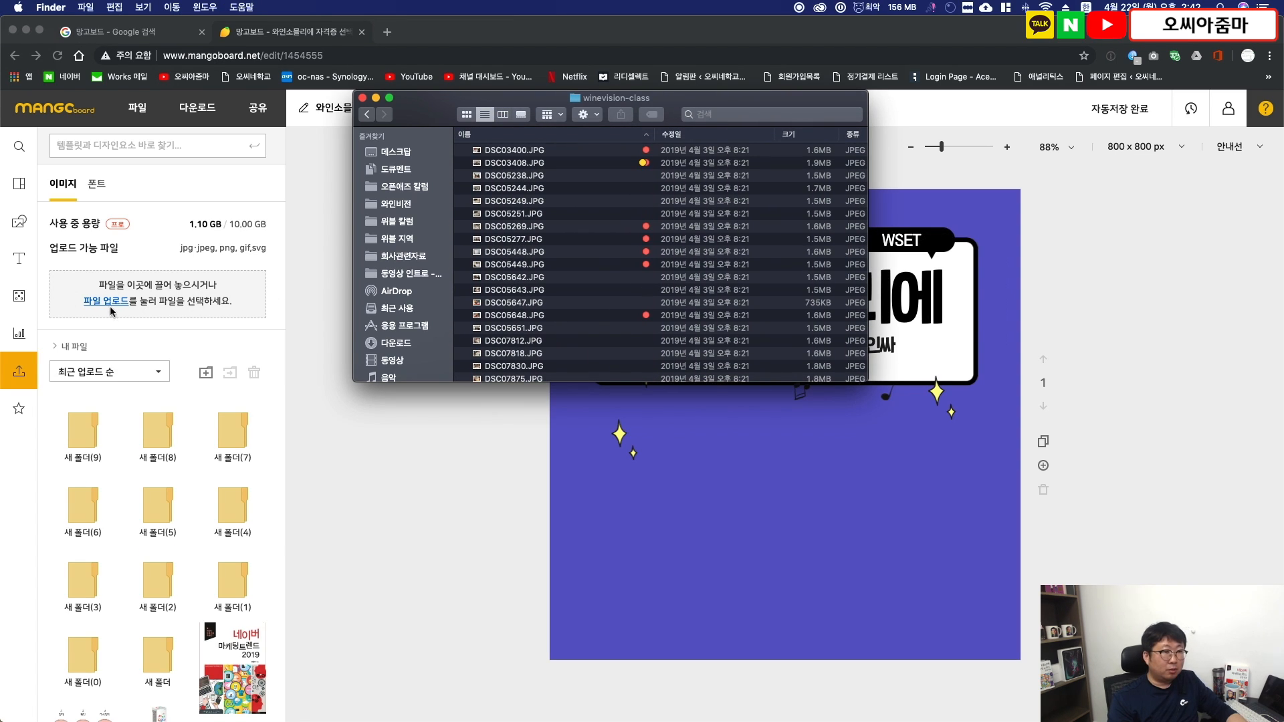
click(510, 239)
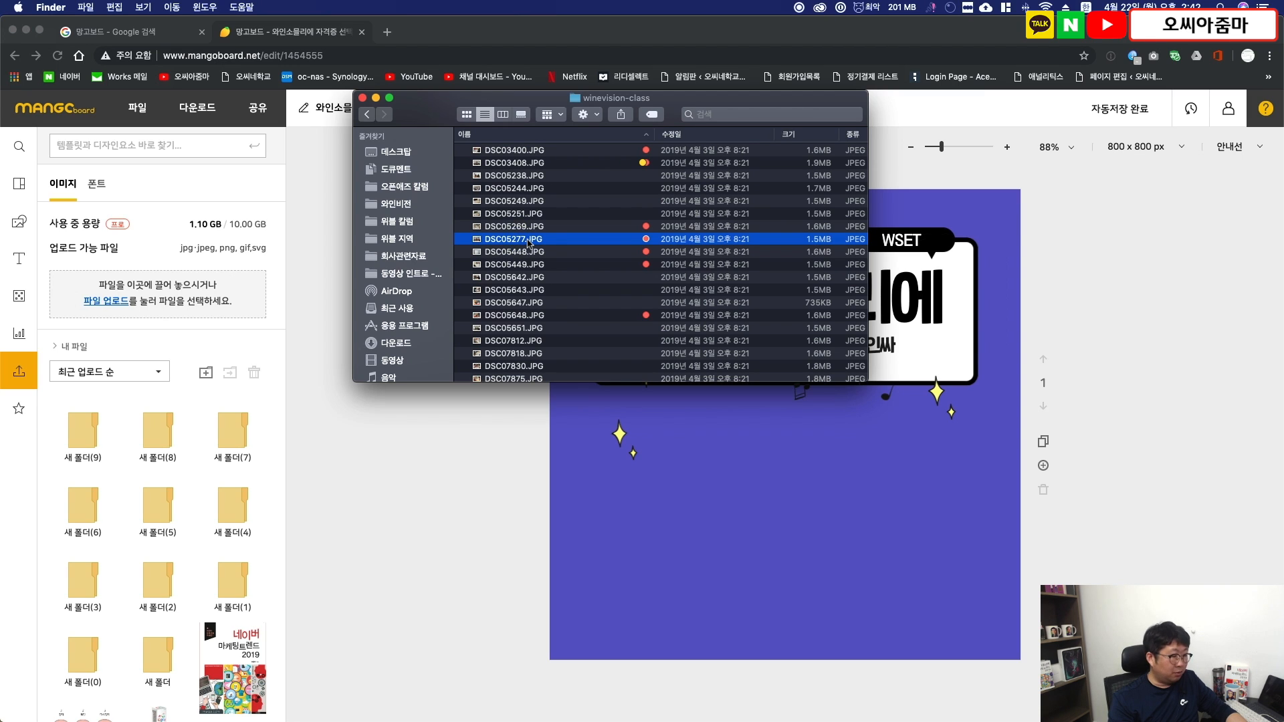
key(super+a)
drag(508, 205, 225, 289)
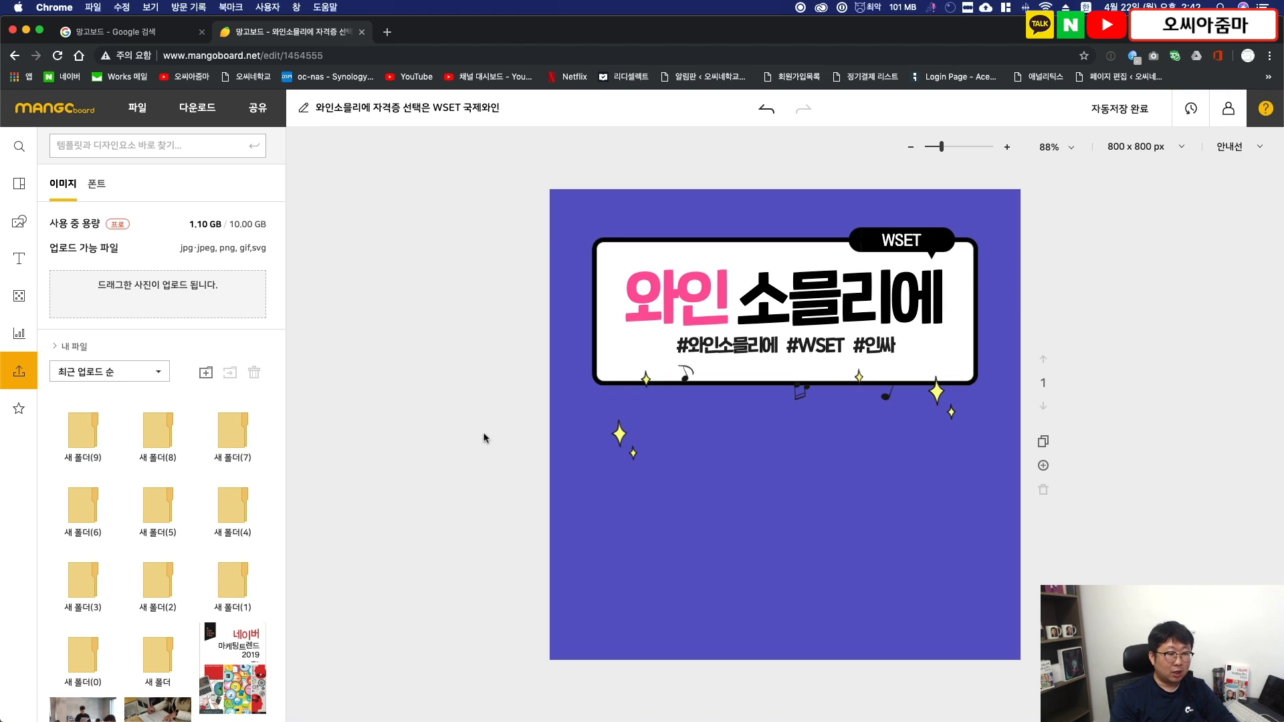
- Find the uploaded photo of a hand over the Le Nez du Vin aroma kit and add it to the cover
scroll(153, 623, down, 2)
scroll(152, 623, down, 2)
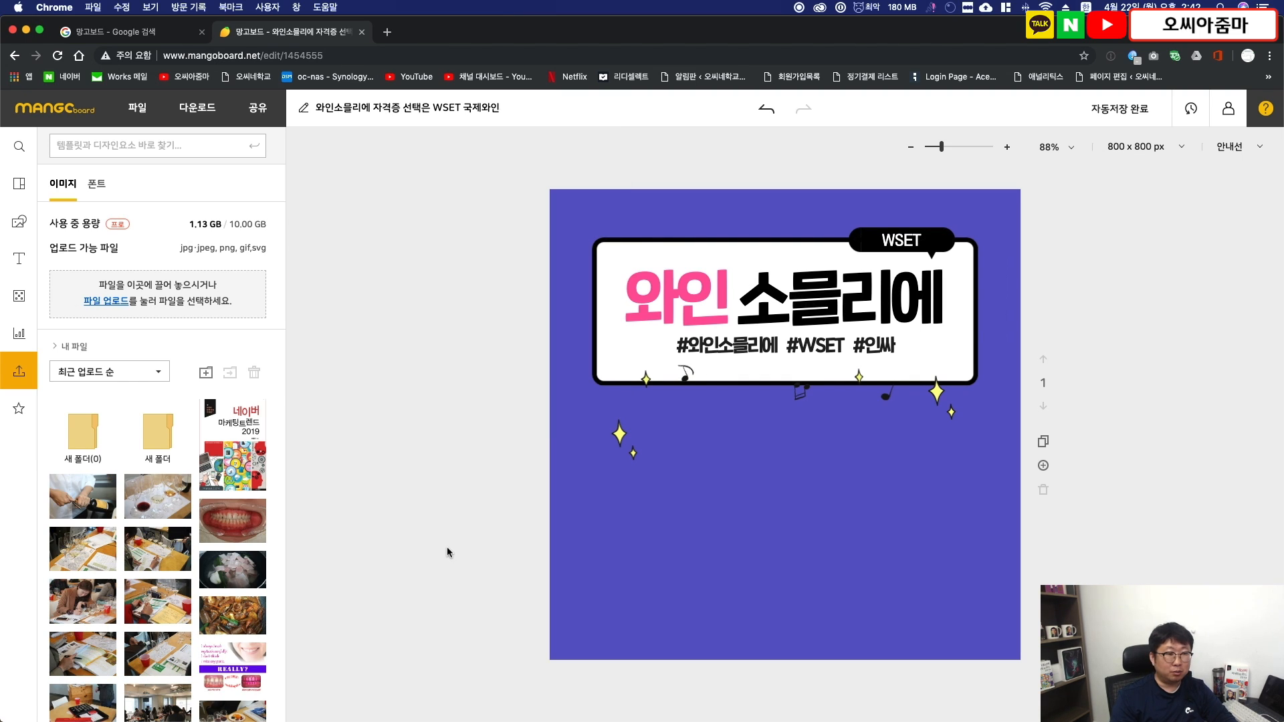
scroll(113, 534, down, 2)
scroll(113, 535, down, 1)
mouse_move(93, 572)
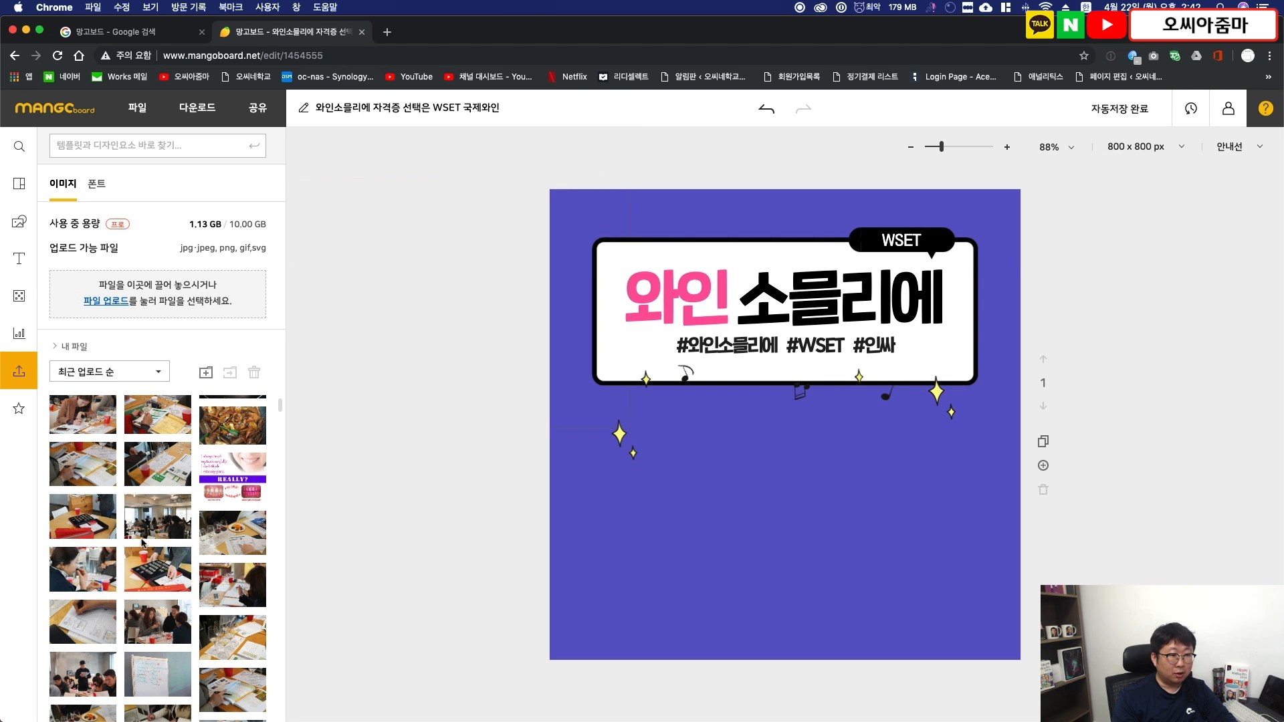
click(143, 567)
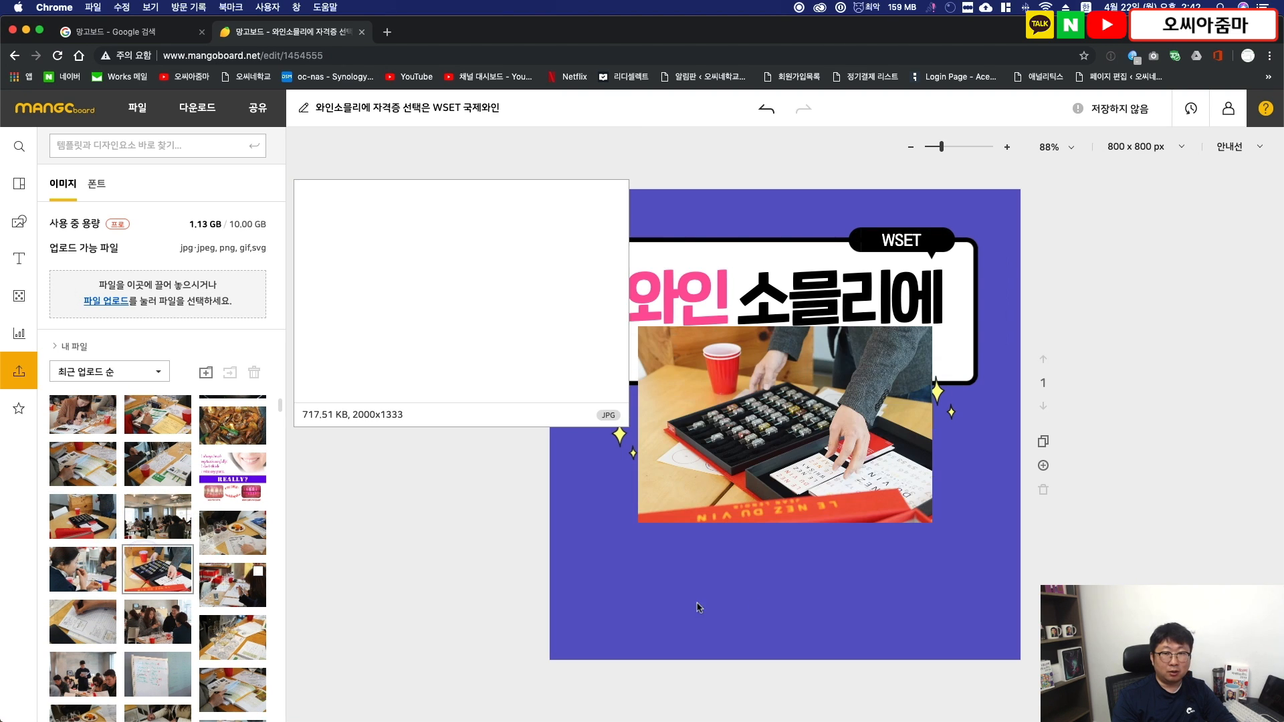
- Reposition the aroma kit photo and enlarge it to about 1281 × 854 px so it covers the whole canvas
drag(822, 448, 733, 313)
drag(537, 380, 492, 684)
click(853, 379)
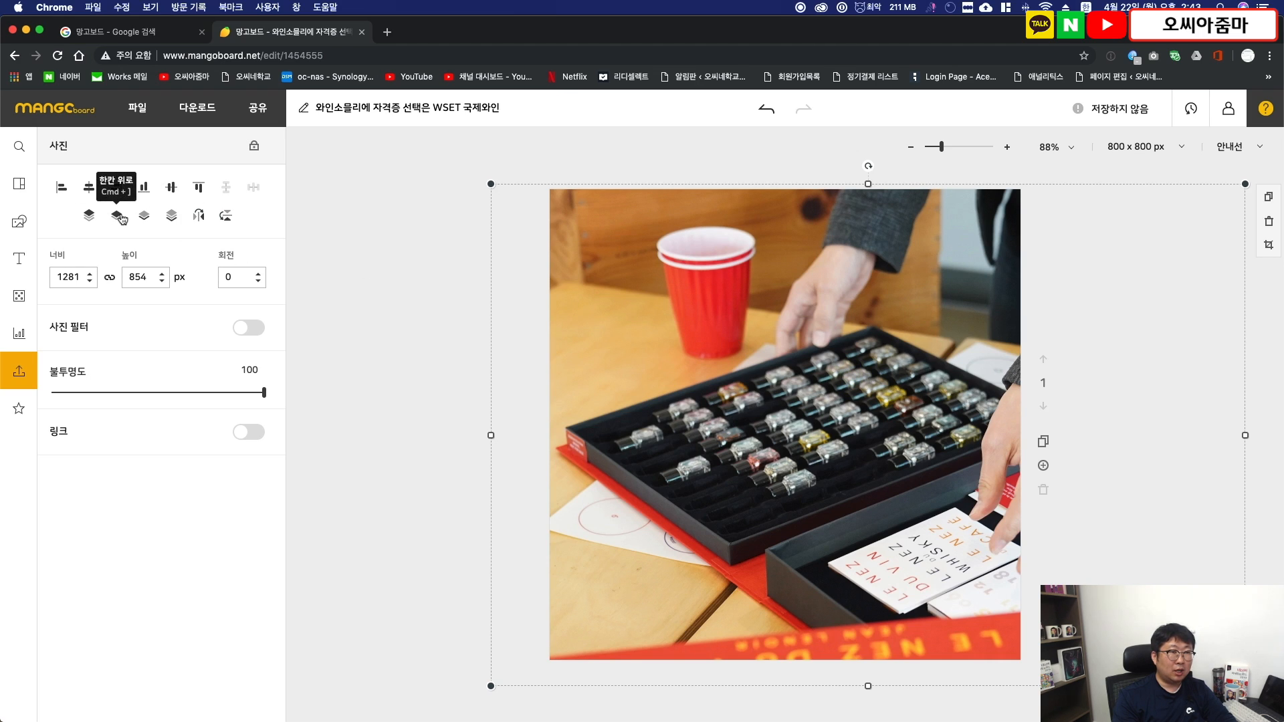
- Send the aroma kit photo to the very back of the cover, behind the headline box
click(170, 216)
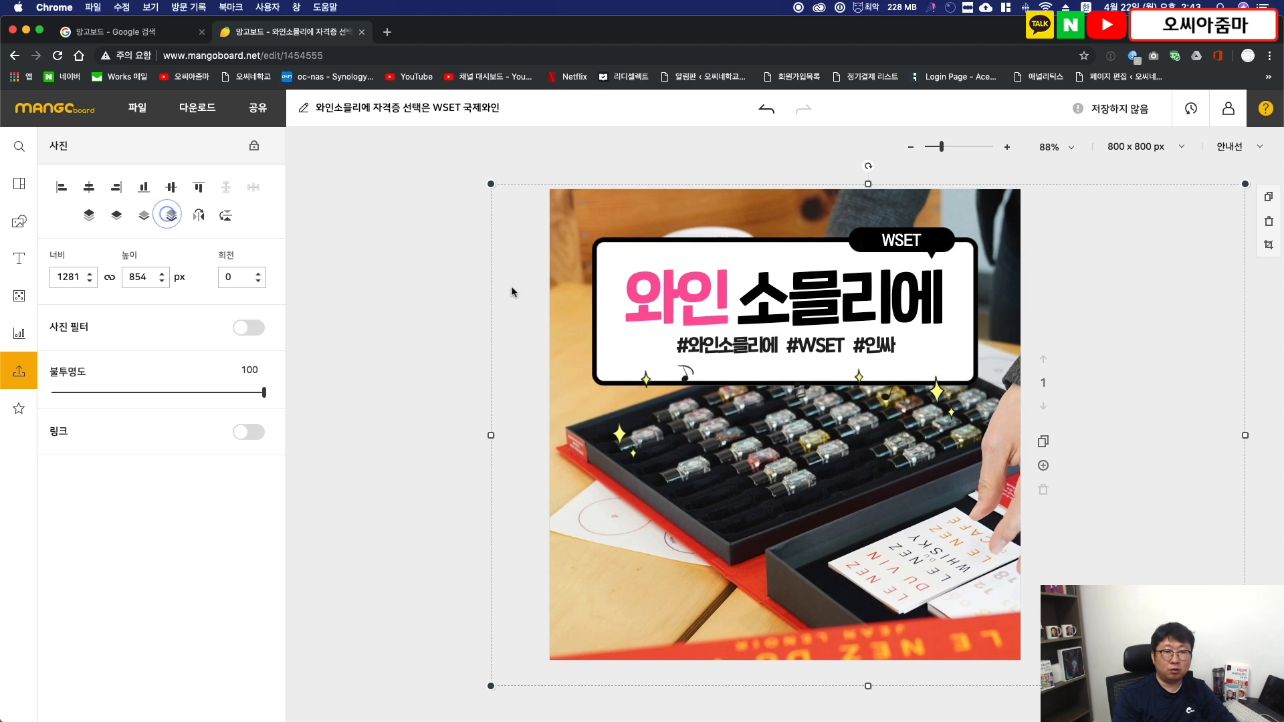
click(444, 381)
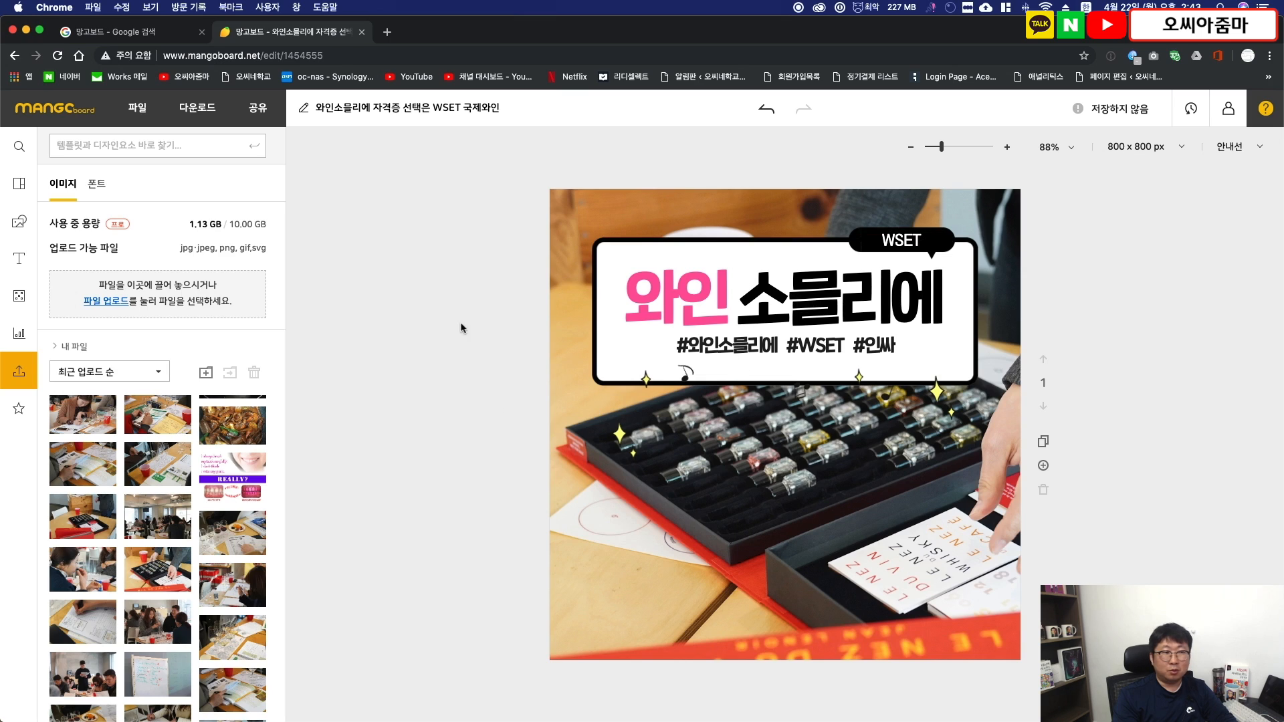
- Add a solid square shape and enlarge it to about 828 × 828 px so it covers the whole cover
click(24, 226)
click(85, 183)
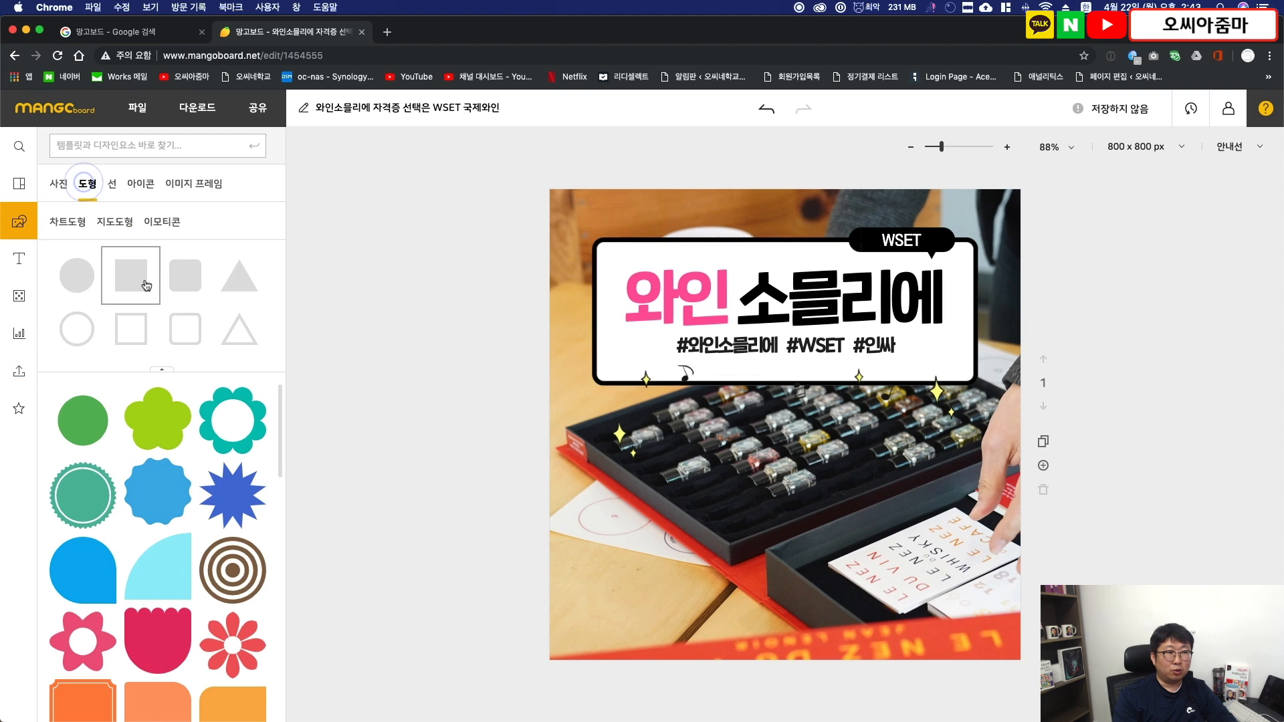
click(143, 281)
drag(785, 429, 561, 201)
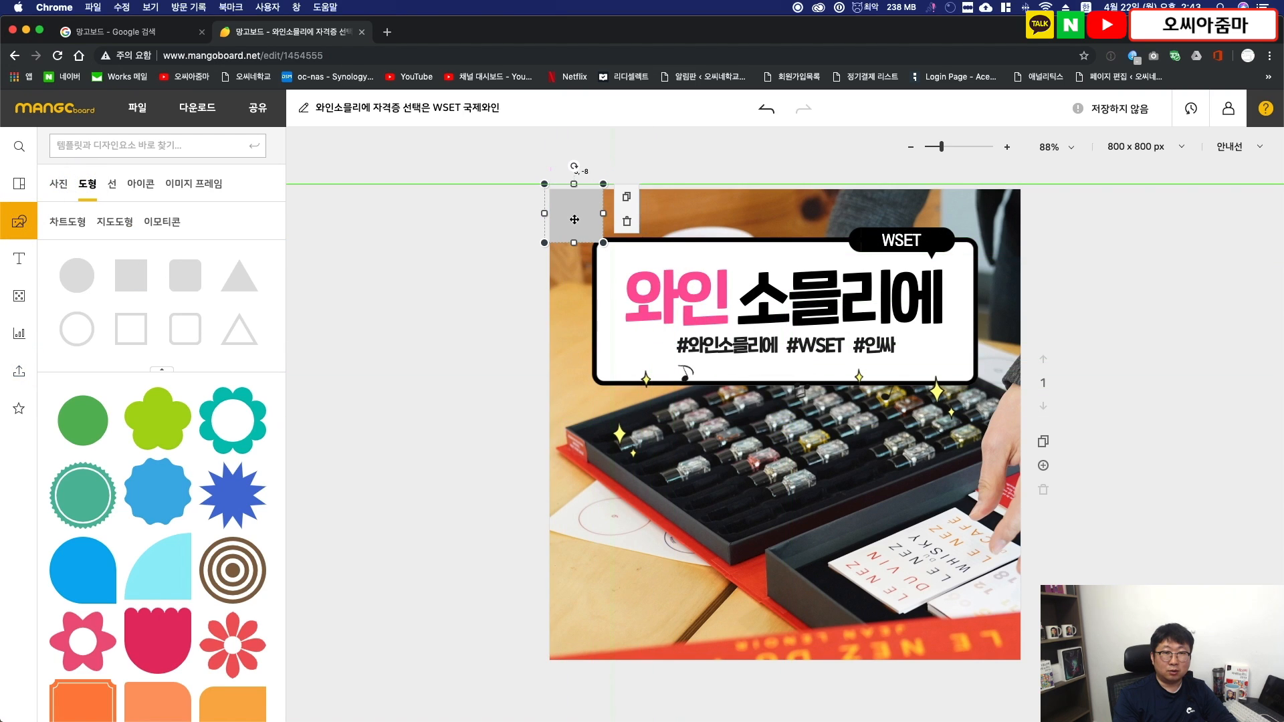
drag(602, 243, 1032, 672)
click(674, 369)
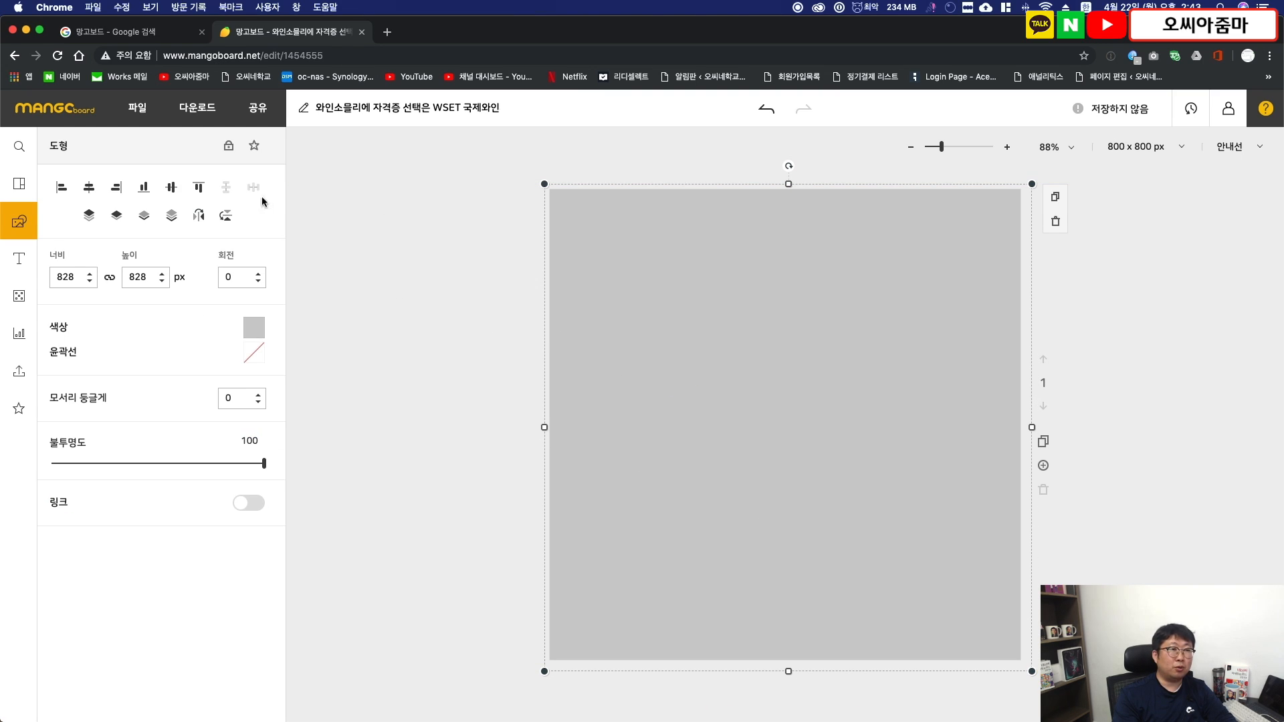
- Fill the square with black #000000 and set its opacity to 20
click(255, 328)
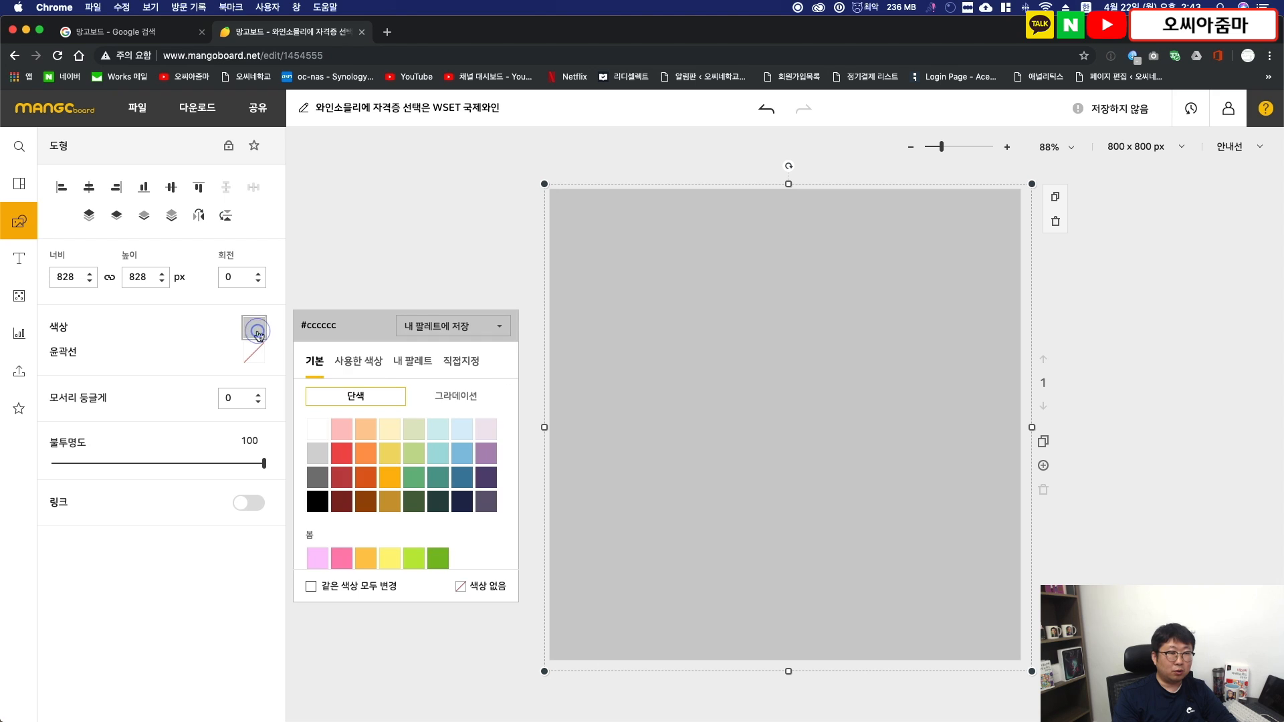
click(317, 500)
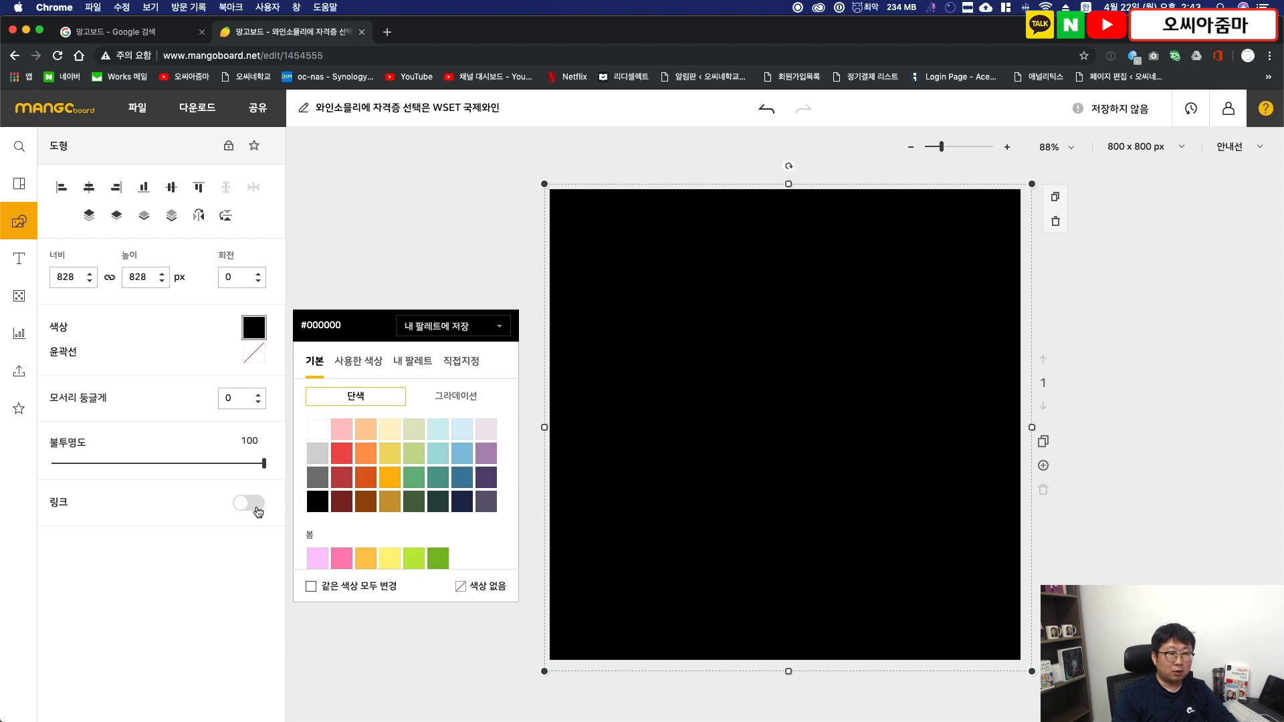
drag(264, 463, 96, 472)
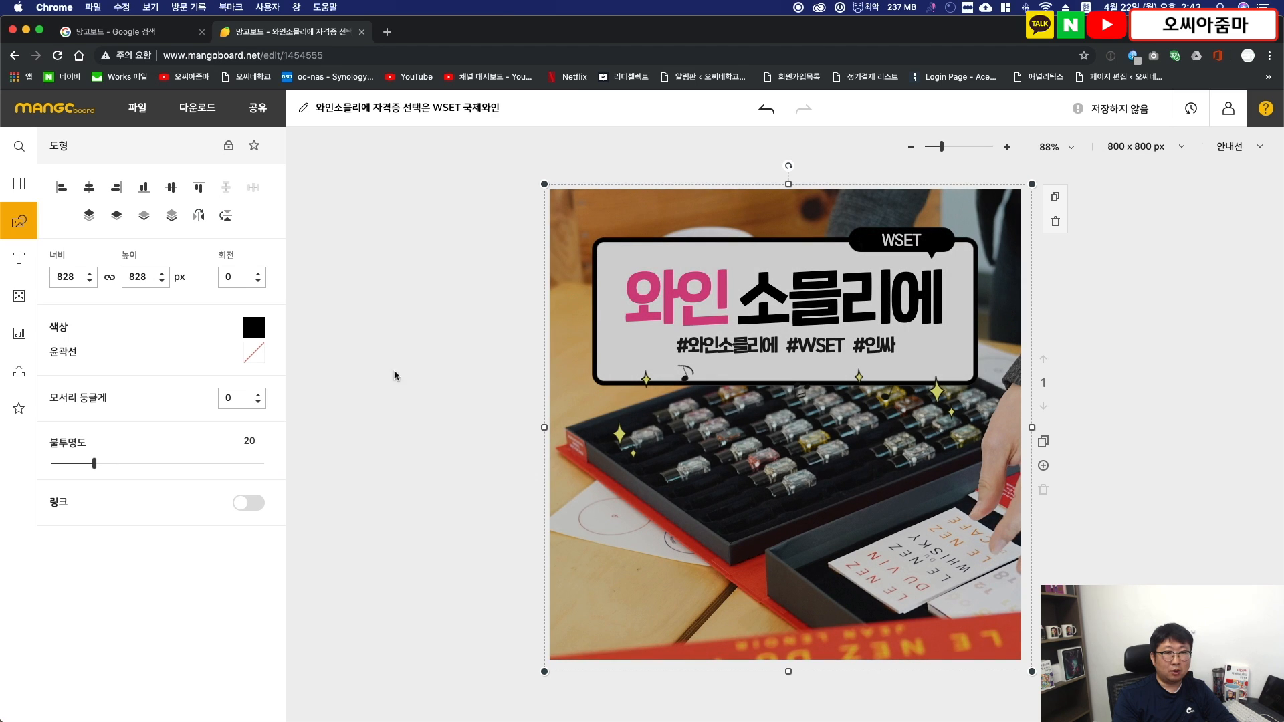
click(469, 328)
- Stack the translucent black square between the aroma kit photo and the headline elements, and save the design
click(646, 451)
click(171, 221)
click(588, 530)
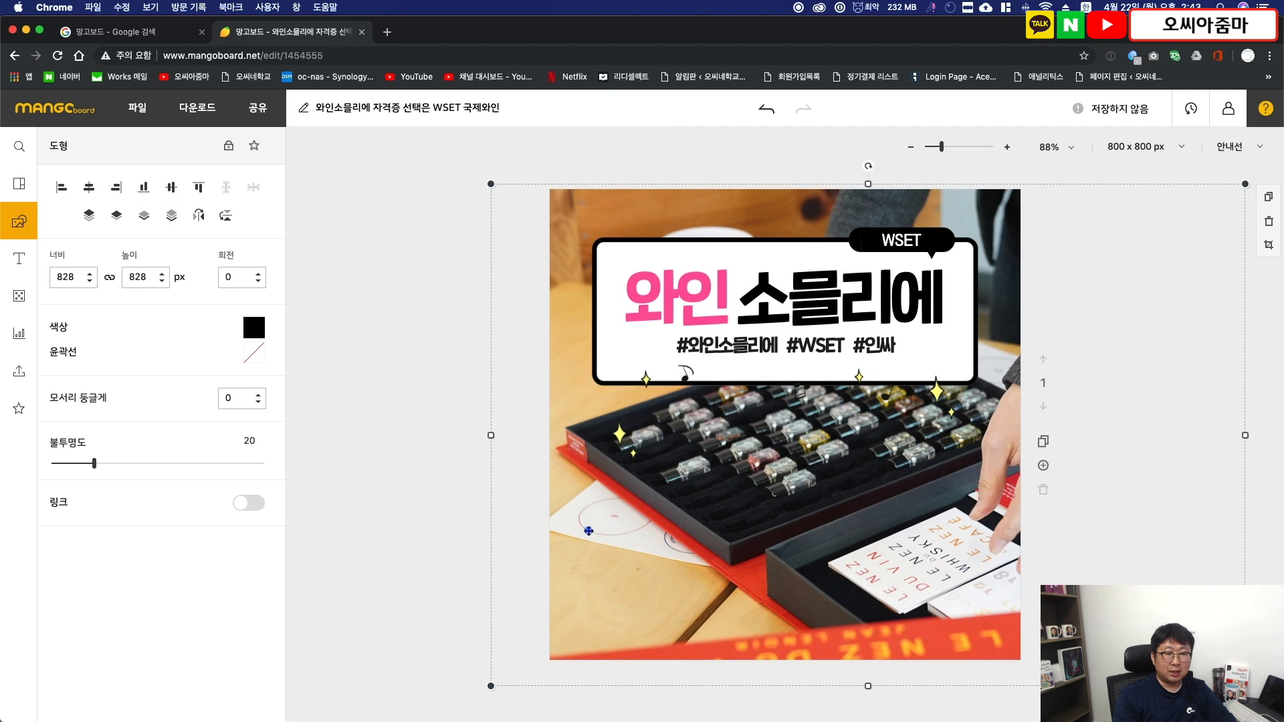
click(172, 215)
click(345, 492)
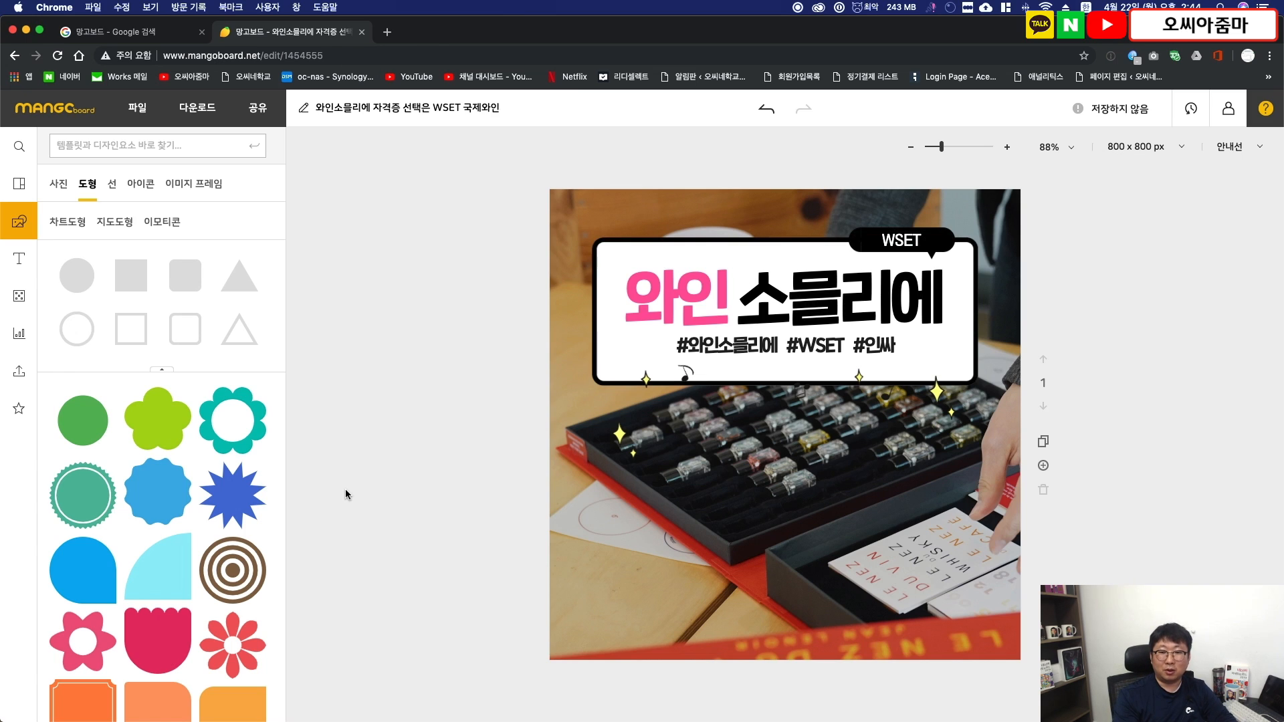
click(1115, 110)
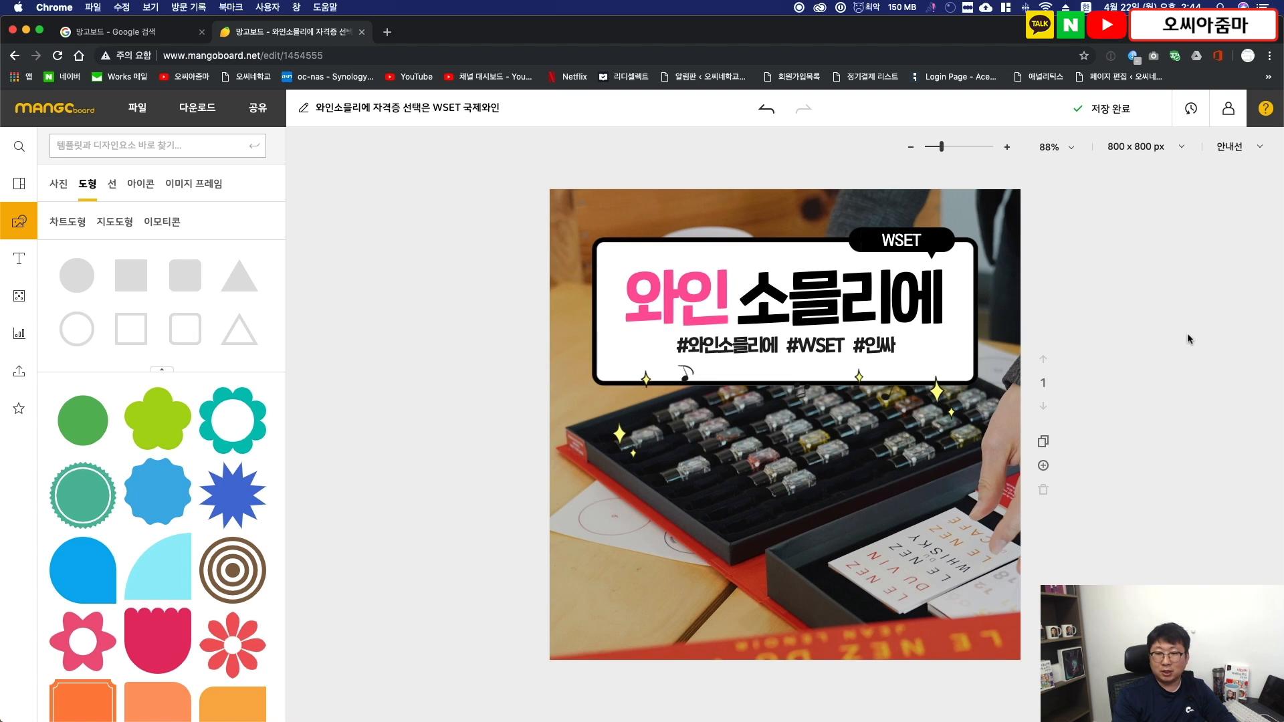
- Add a second page and apply the card news template page titled "경기의 흐름을 파악하라" to it
click(1042, 465)
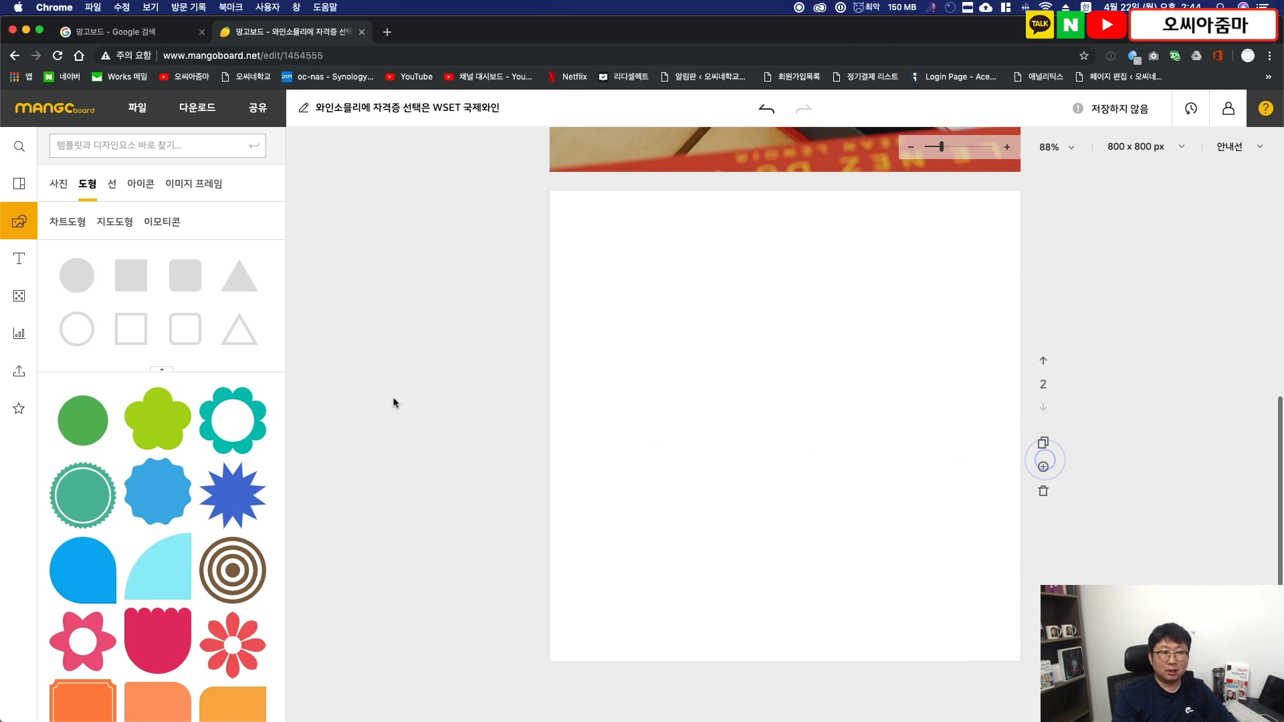
click(19, 183)
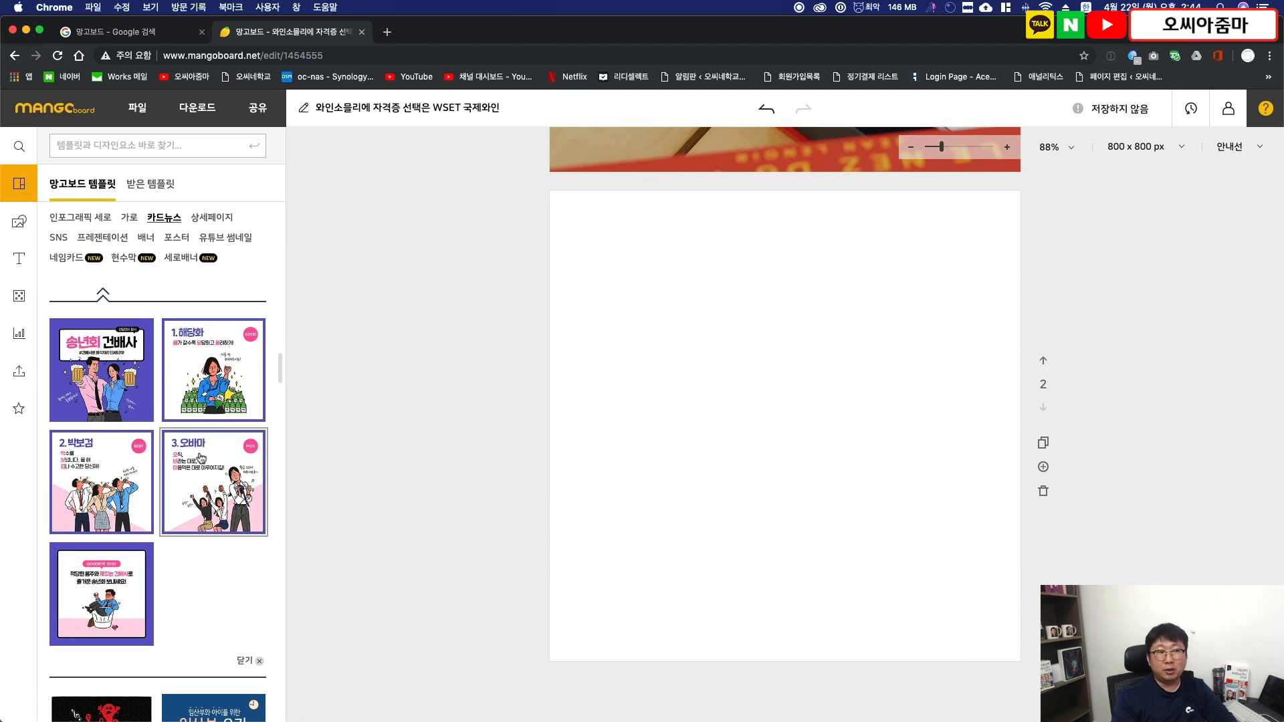
click(215, 361)
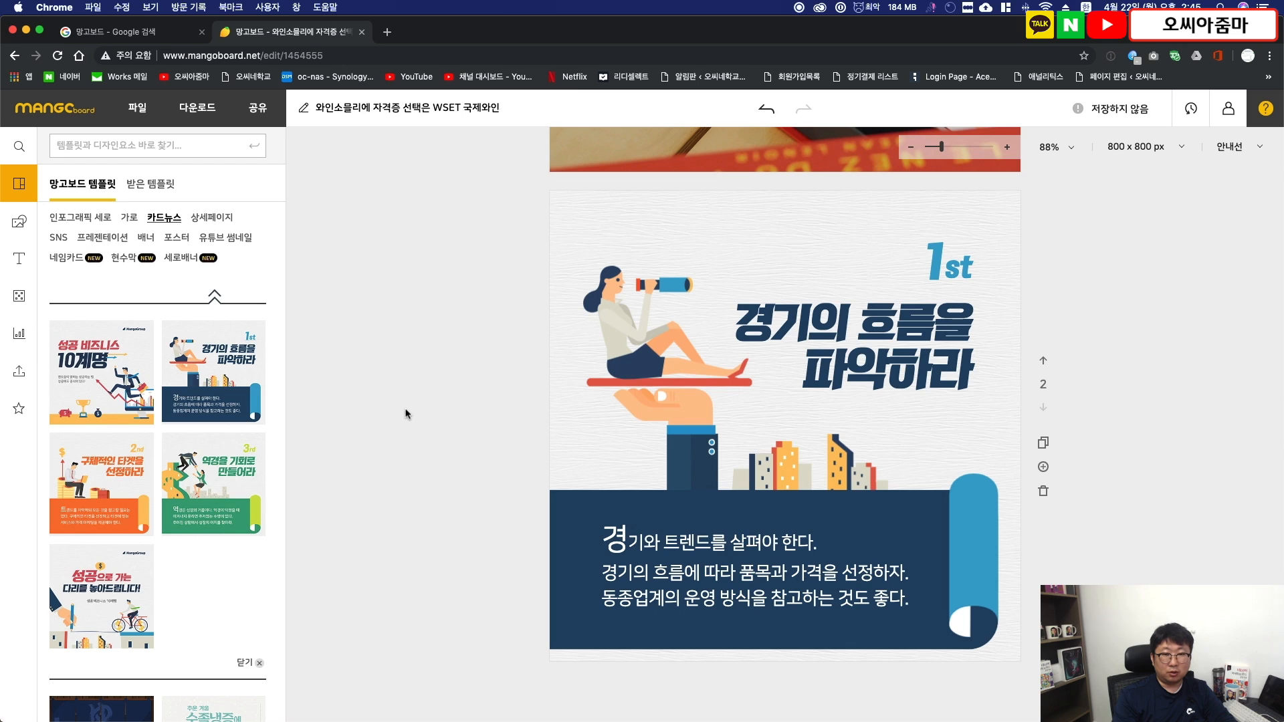
- Delete the title, the "1st" label and the woman, red board, hand and building illustrations from page 2
click(908, 339)
key(Delete)
click(651, 330)
key(Delete)
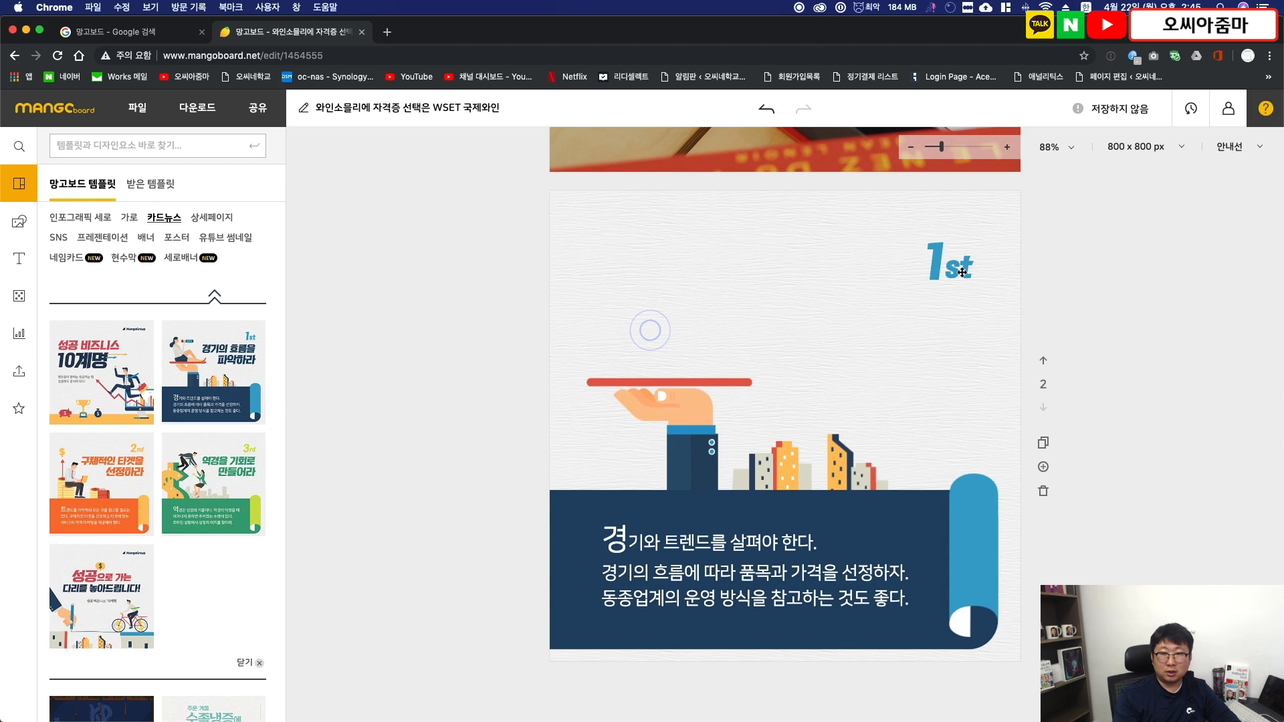
click(961, 272)
key(Delete)
click(714, 382)
key(Delete)
click(687, 411)
key(Delete)
click(769, 450)
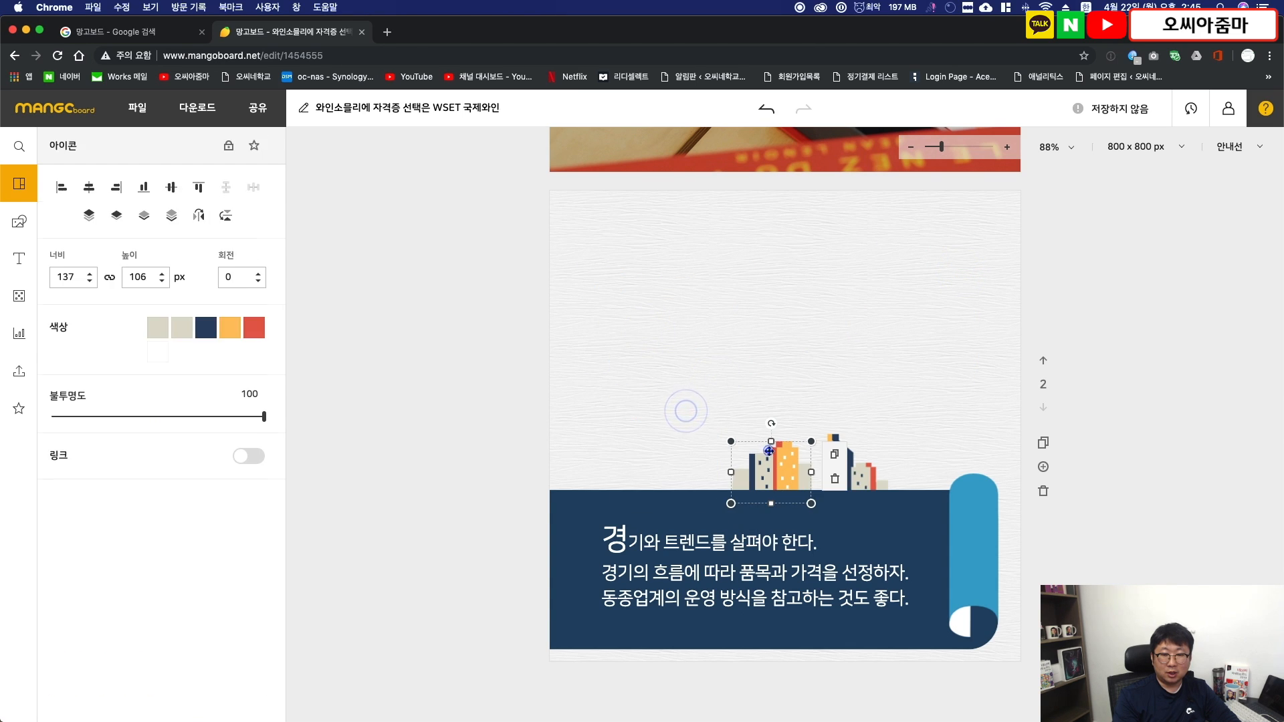
key(Delete)
click(848, 454)
key(Delete)
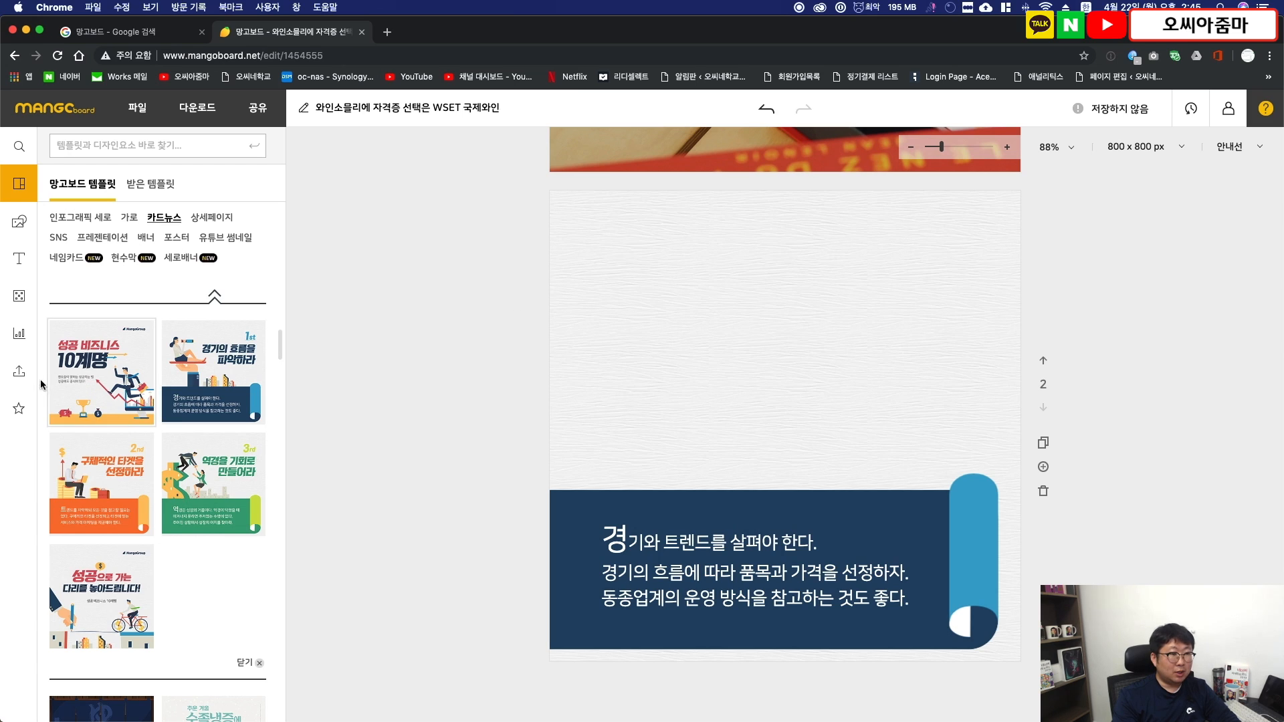
- Add the uploaded photo of a hand with a pen over an open textbook to page 2
click(19, 372)
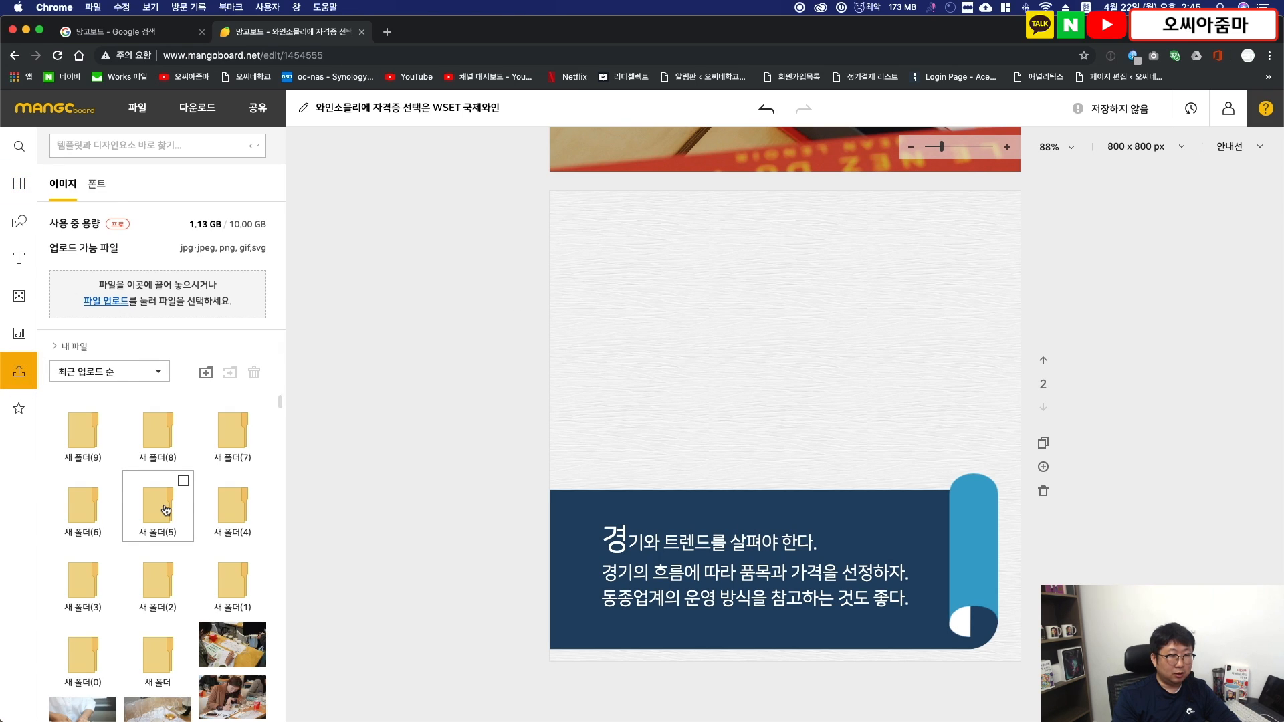
scroll(164, 505, down, 5)
click(232, 475)
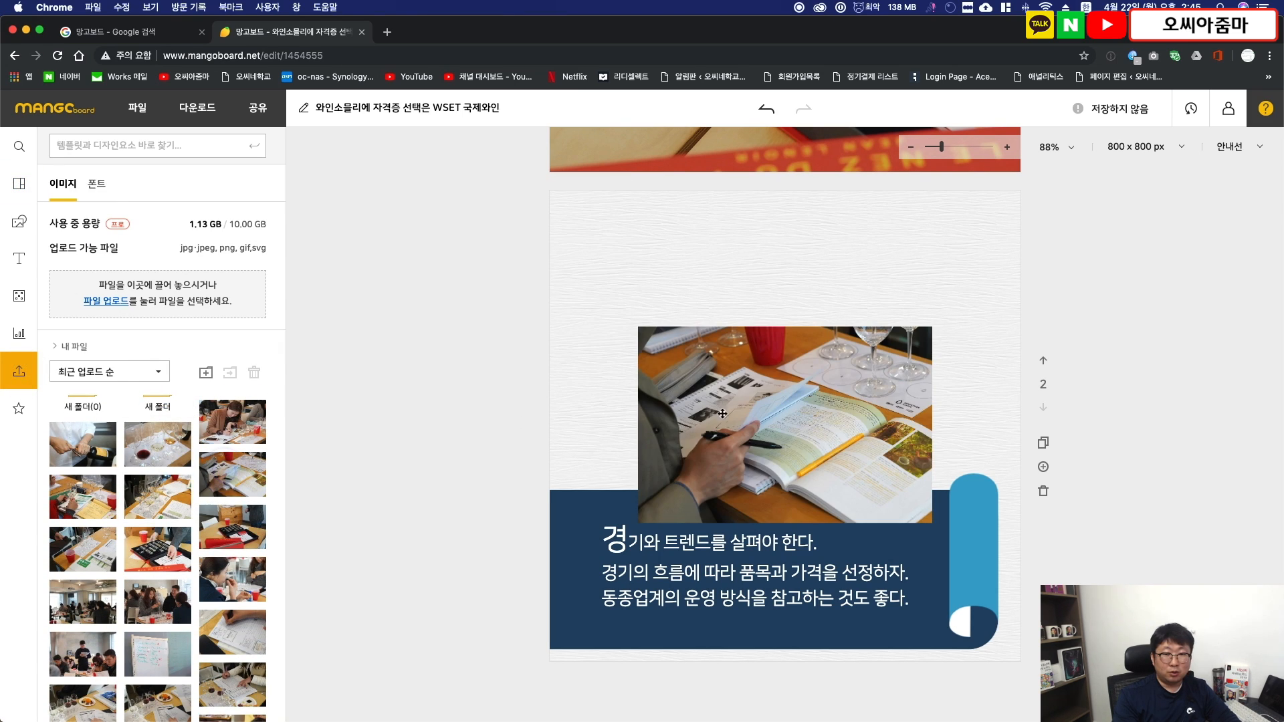
- Enlarge the textbook photo to about 1261 × 840 px so it covers page 2, and send it to the back
drag(712, 412, 618, 264)
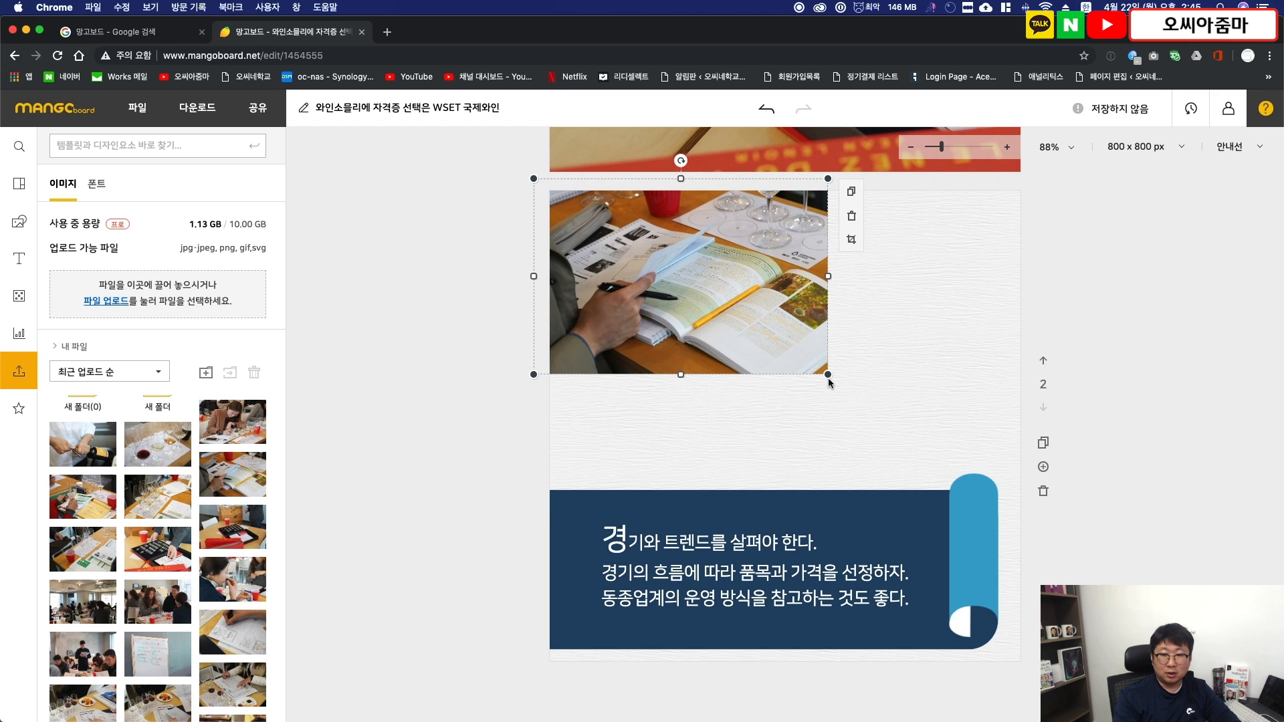
drag(829, 376, 691, 533)
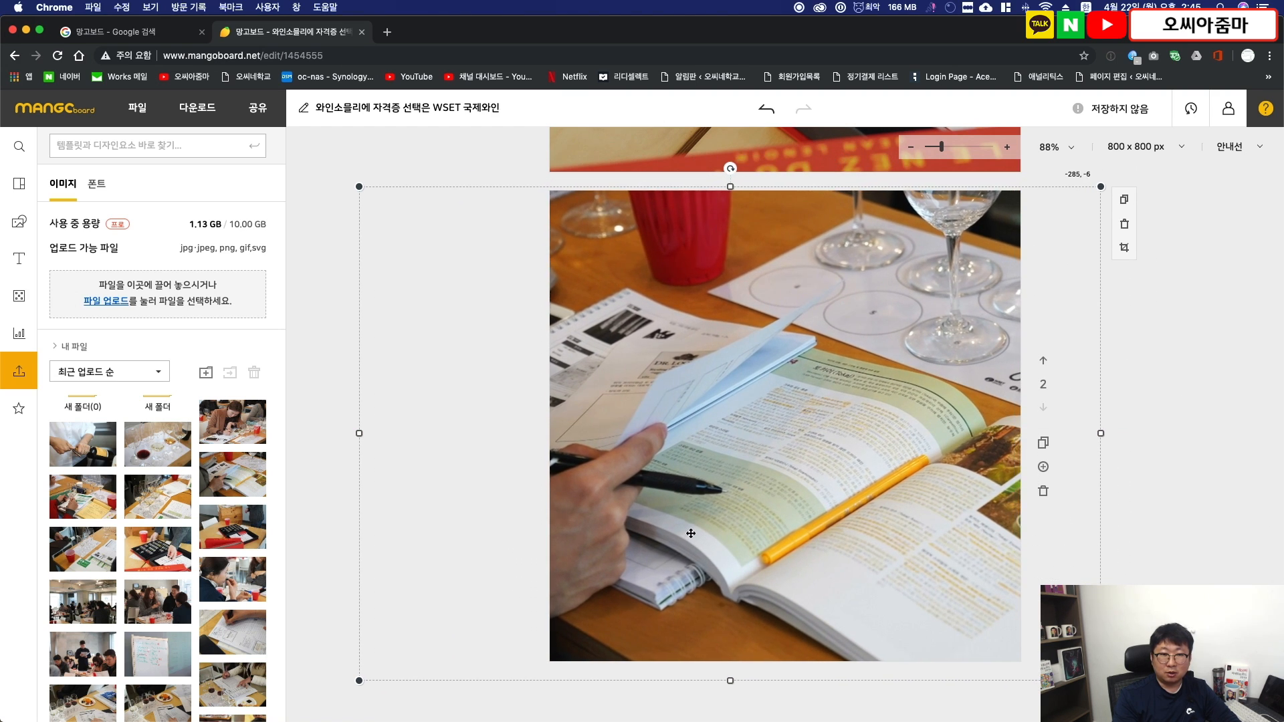
click(175, 216)
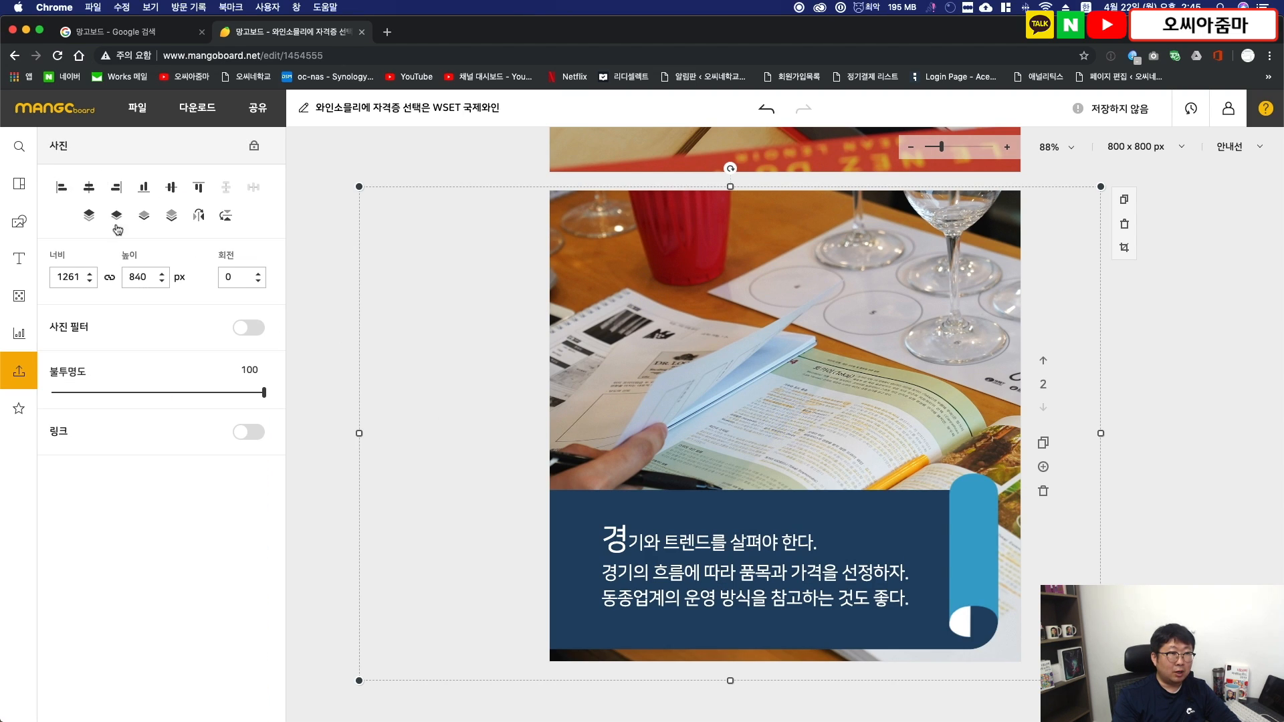
click(313, 320)
- Replace the first line of the page 2 text with "WSET는 무엇인가?" copied from the TextEdit article
key(super+Tab)
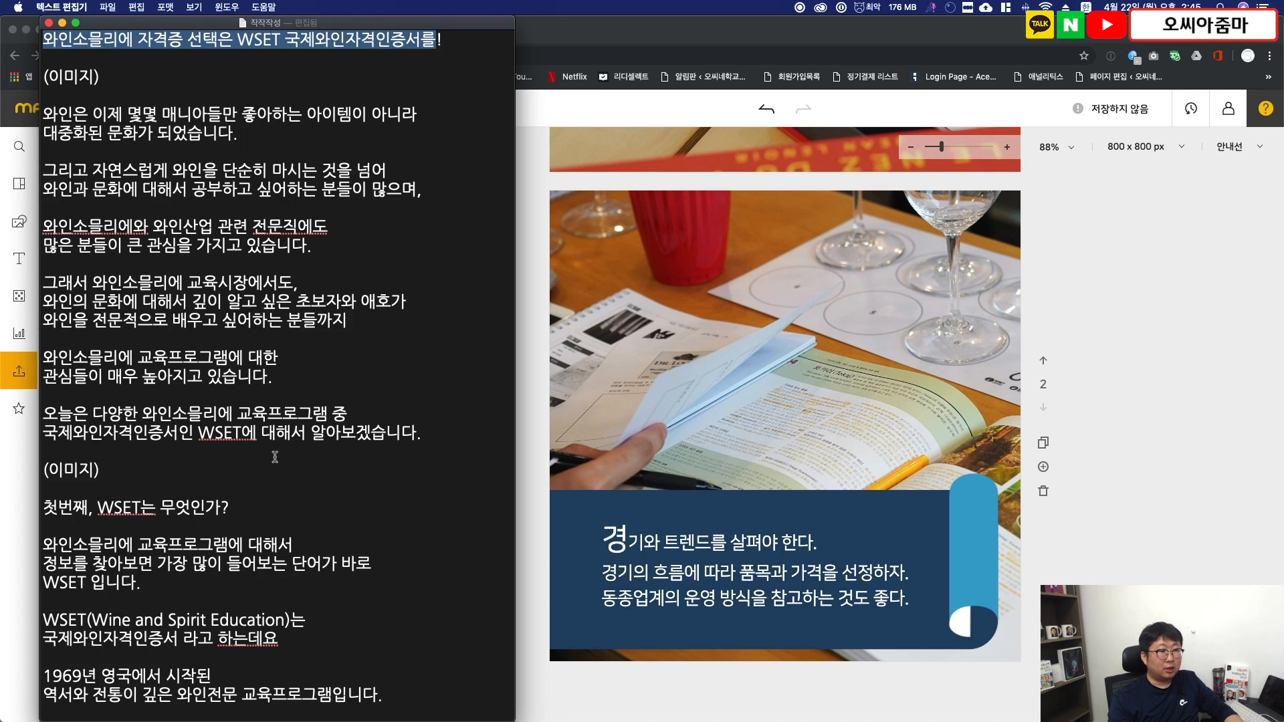
scroll(288, 438, down, 3)
drag(234, 445, 97, 444)
key(super+c)
triple_click(723, 539)
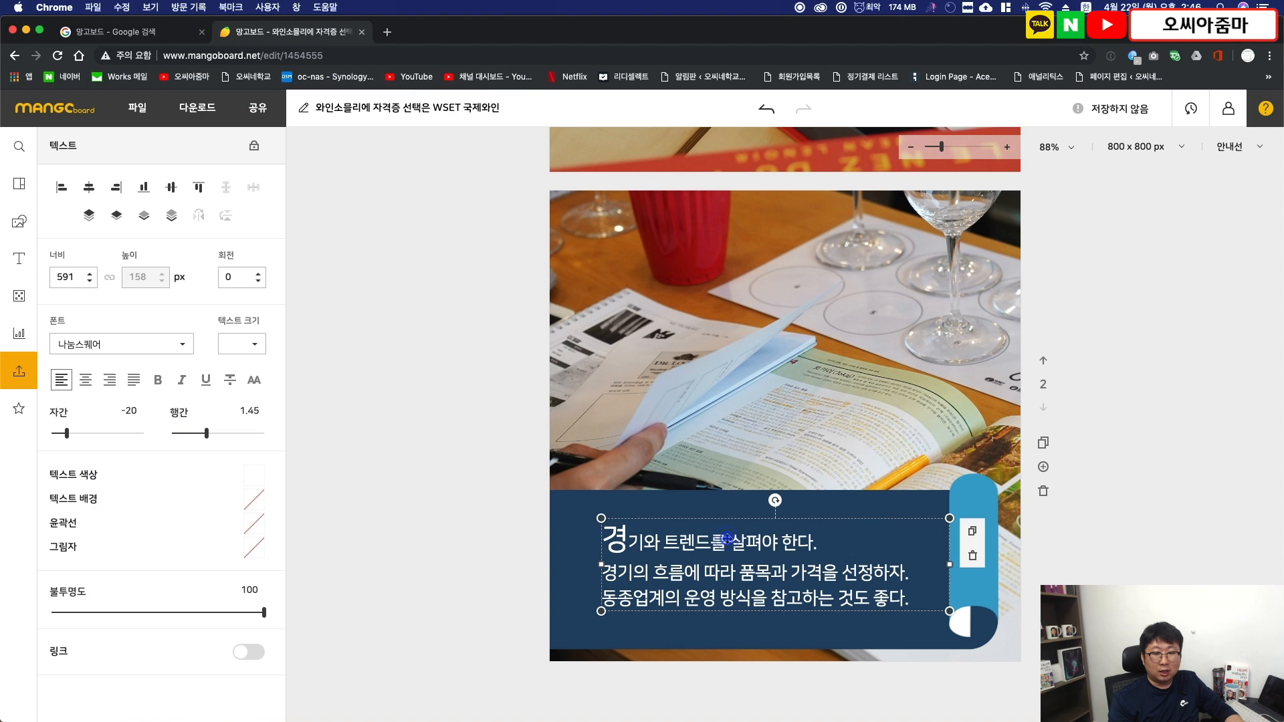
click(831, 545)
drag(831, 545, 541, 557)
key(super+v)
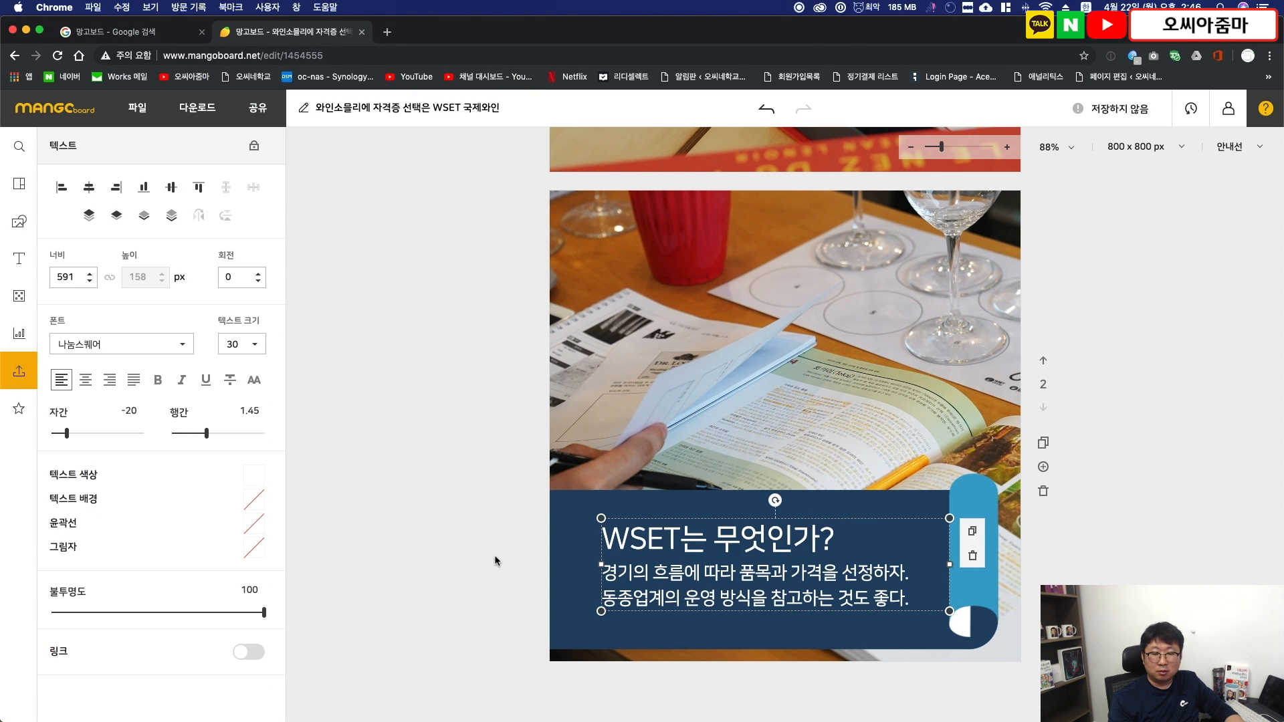
- Replace the lines below the heading with the article passage from "WSET(Wine and Spirit Education)는" through "역서와 전통이 깊은 와인전문 교육프로그램입니다."
key(super+Tab)
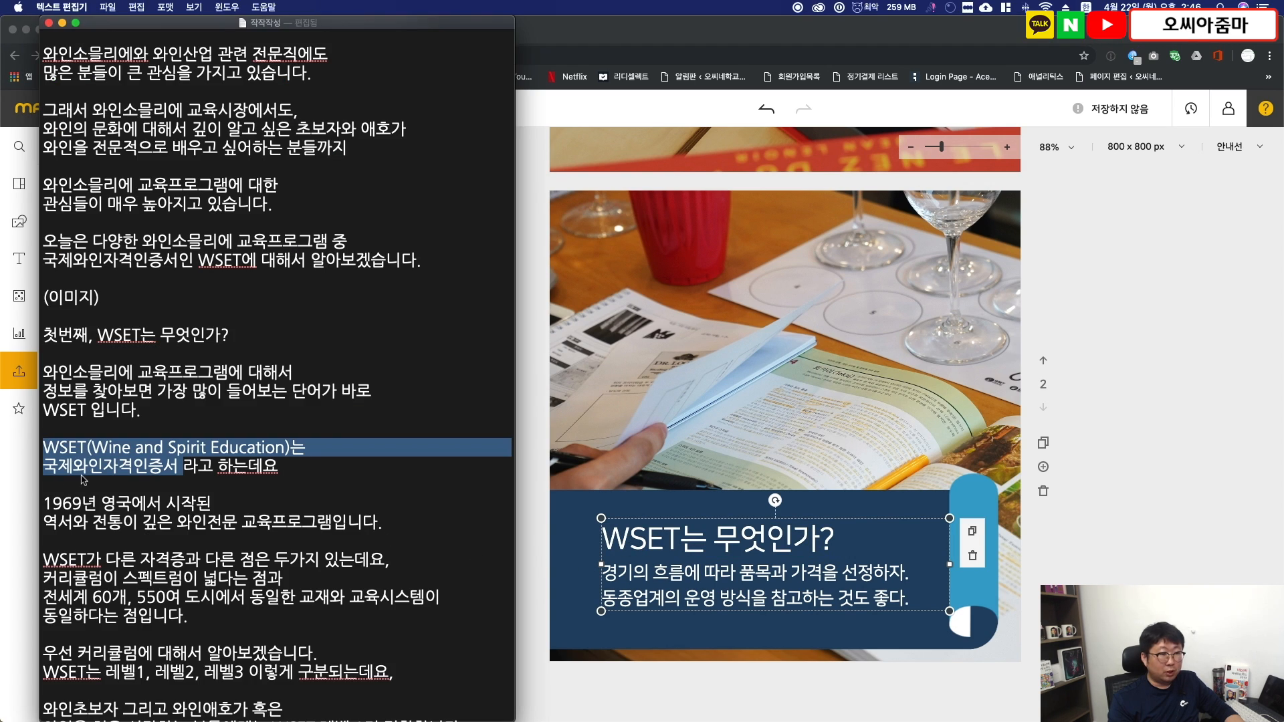
click(376, 522)
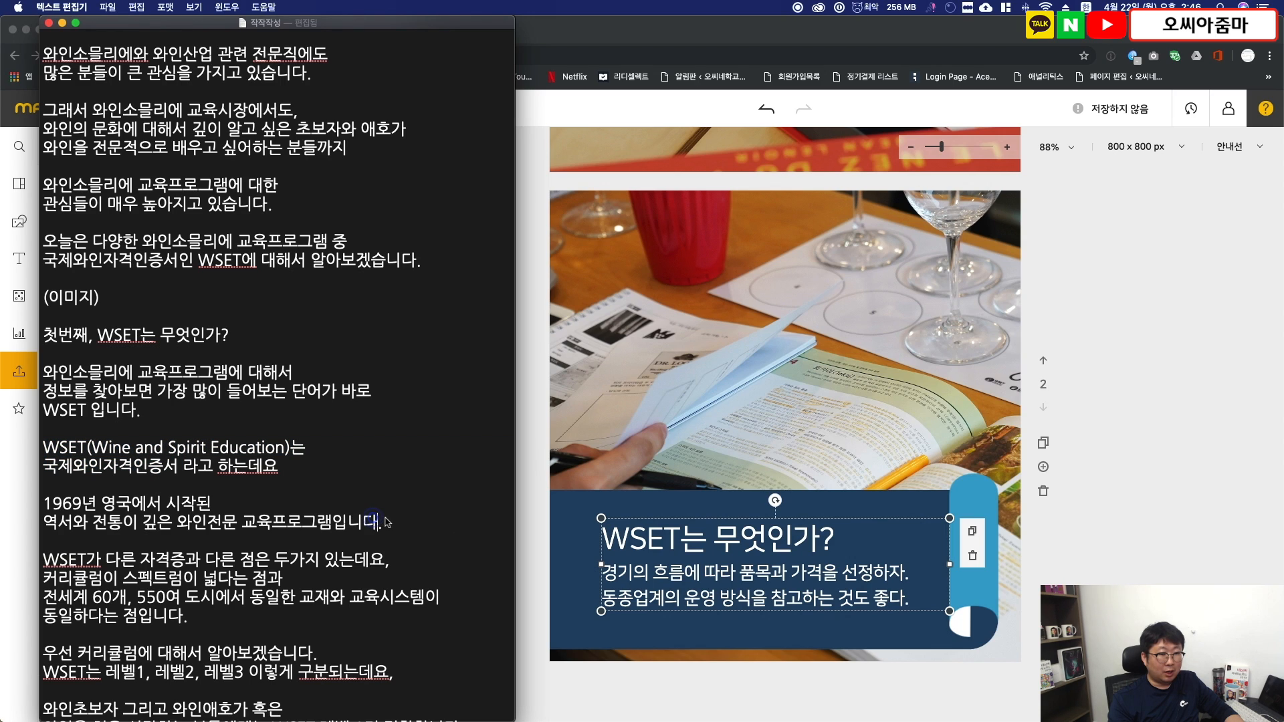
drag(44, 447, 387, 520)
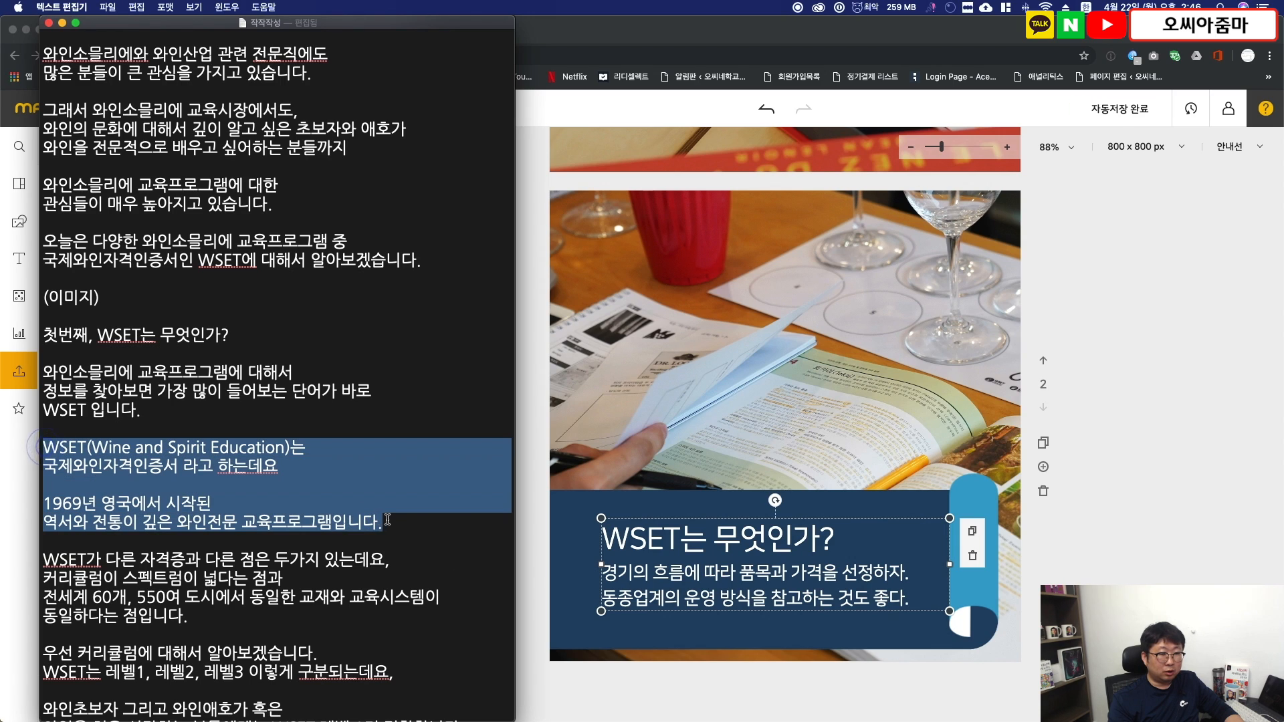
double_click(667, 573)
drag(605, 574, 1146, 617)
key(super+v)
- Remove the blank line above "1969년 영국에서 시작된" in the page 2 text
double_click(706, 628)
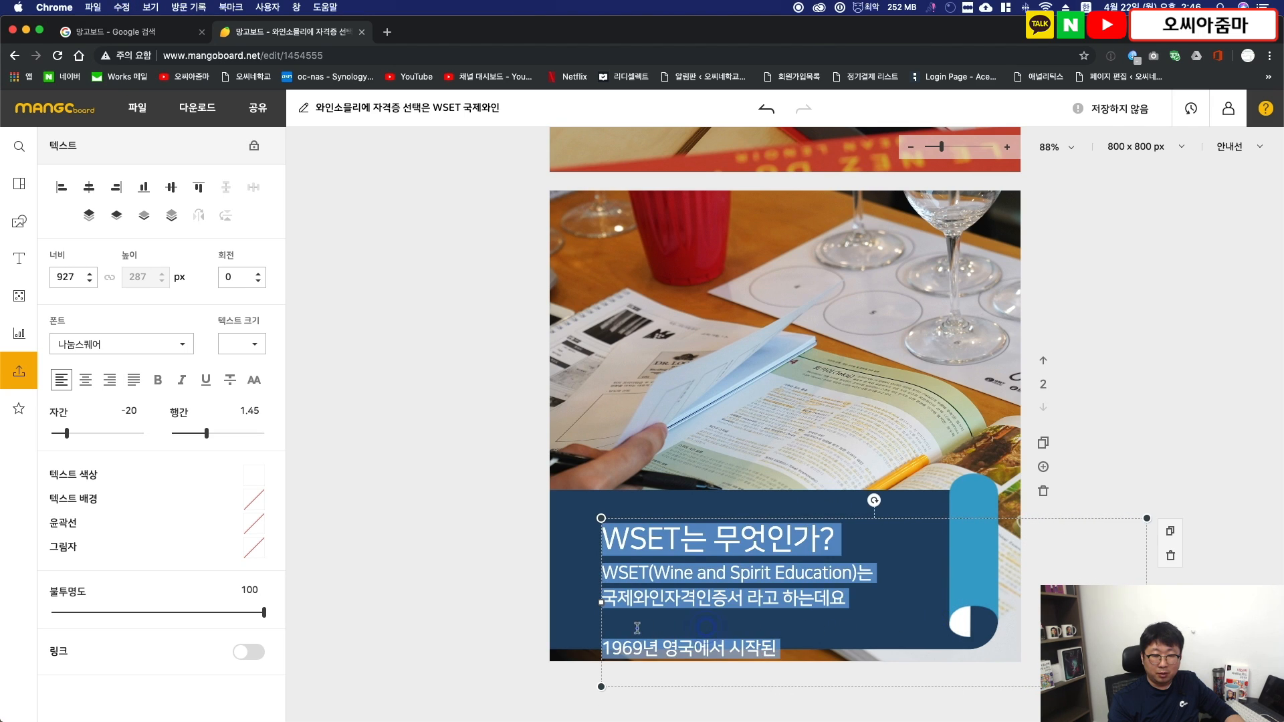
click(637, 628)
key(BackSpace)
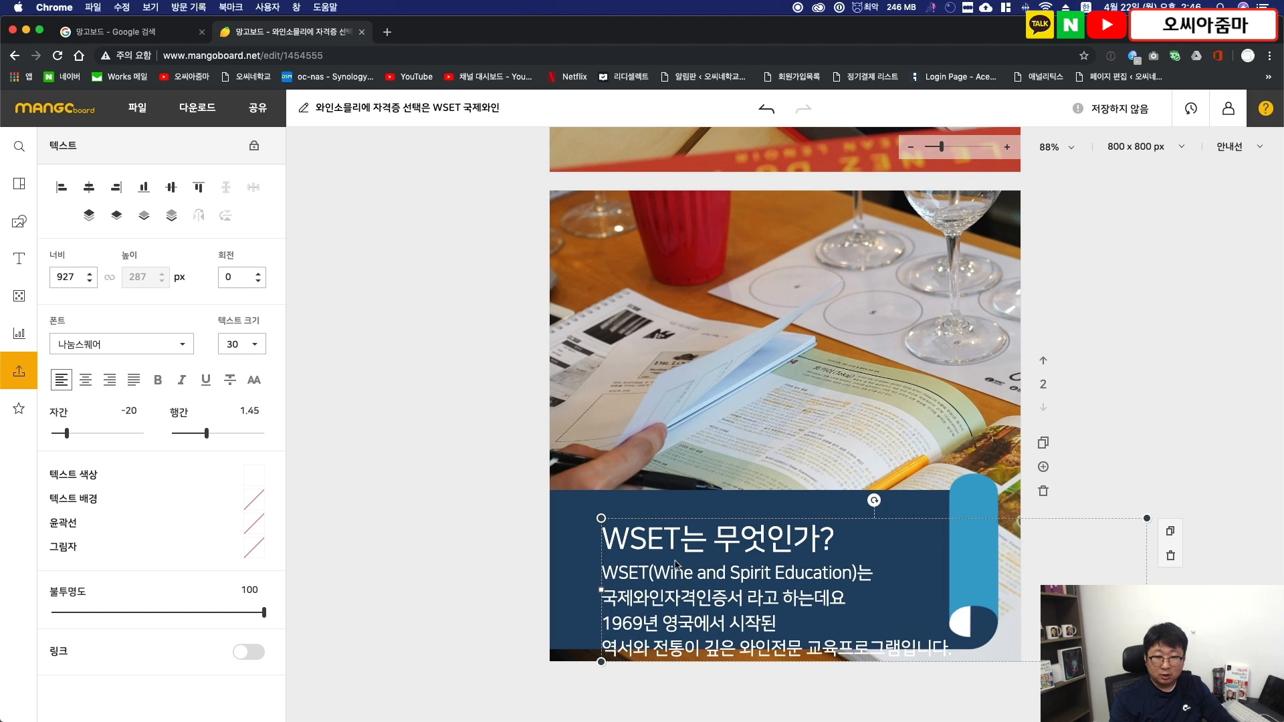
- Shrink the text box to about 629 px wide and position it inside the navy banner
drag(1147, 590, 1009, 590)
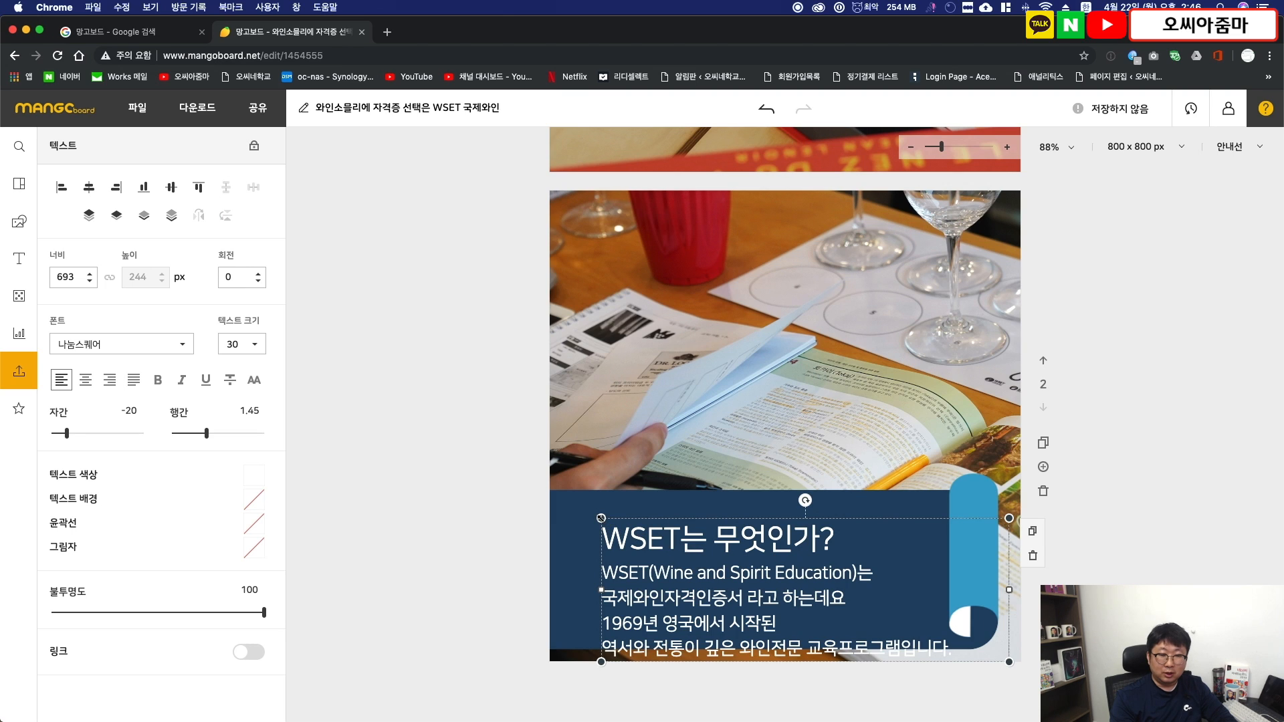
mouse_move(601, 518)
mouse_down()
mouse_move(699, 582)
mouse_move(602, 538)
mouse_up()
drag(884, 616, 938, 635)
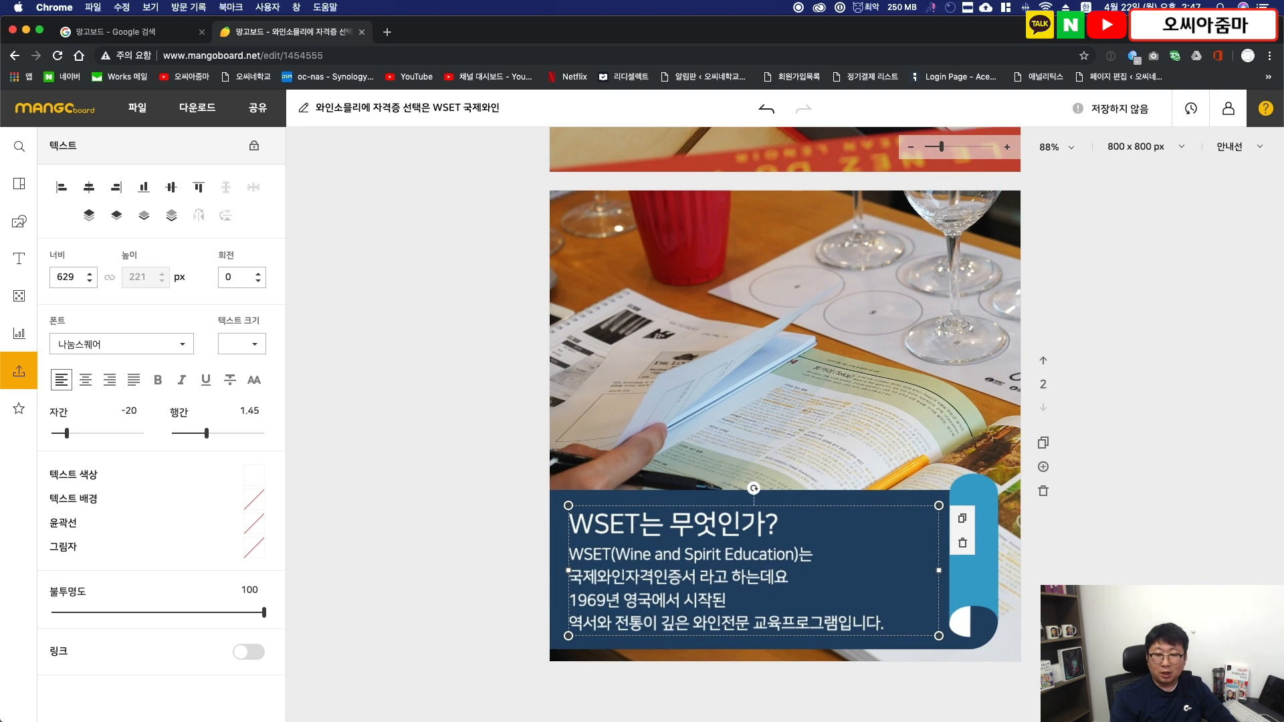
drag(689, 562, 684, 566)
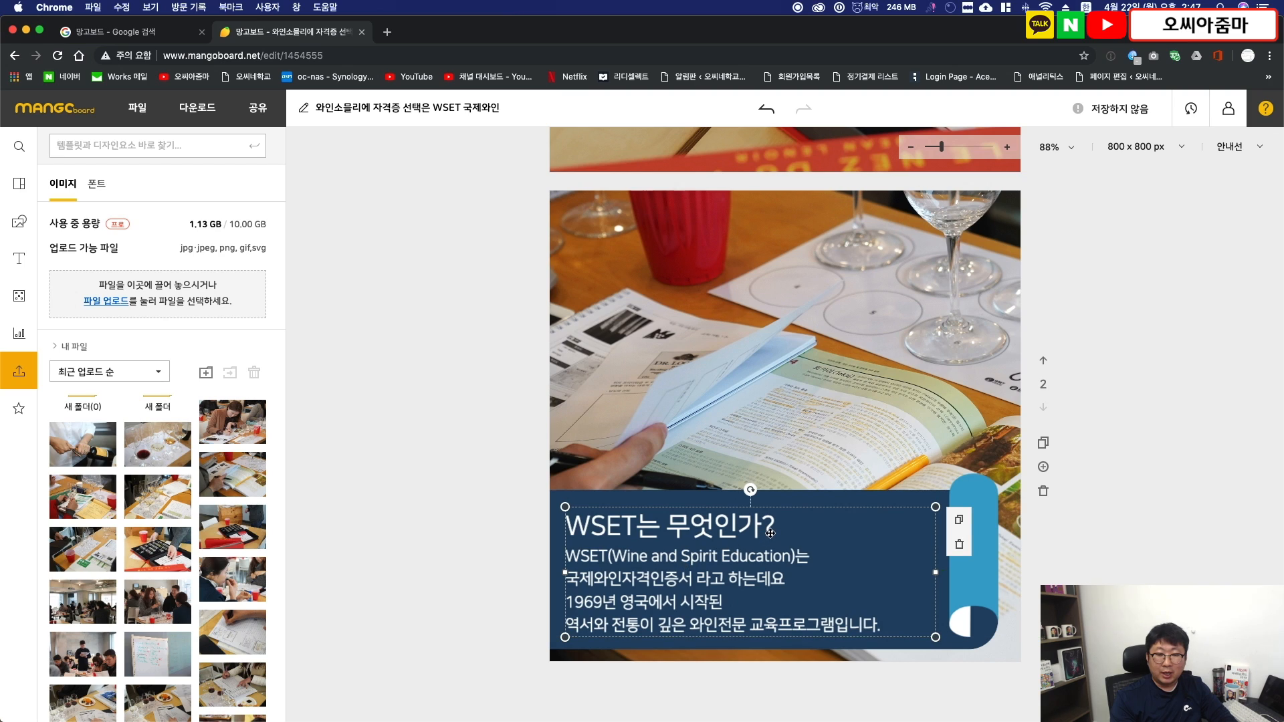
- Make the heading "WSET는 무엇인가?" bold
double_click(768, 534)
click(792, 531)
drag(792, 530, 568, 528)
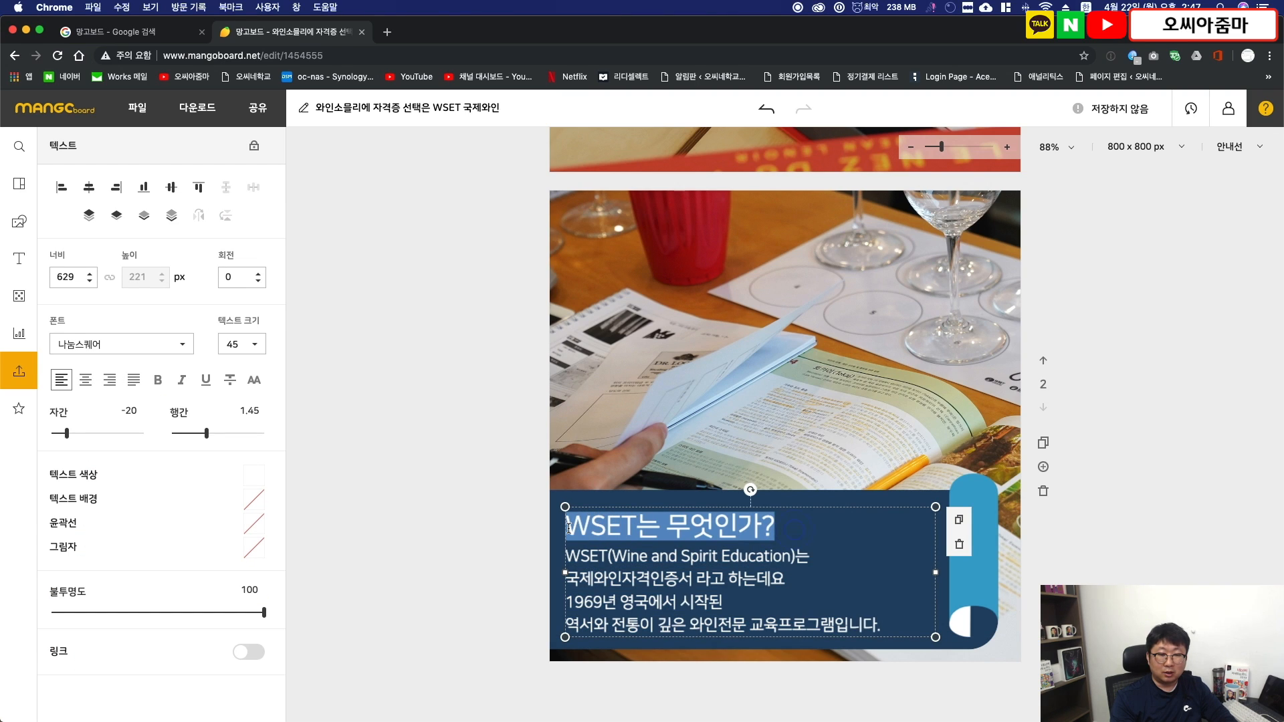
click(164, 385)
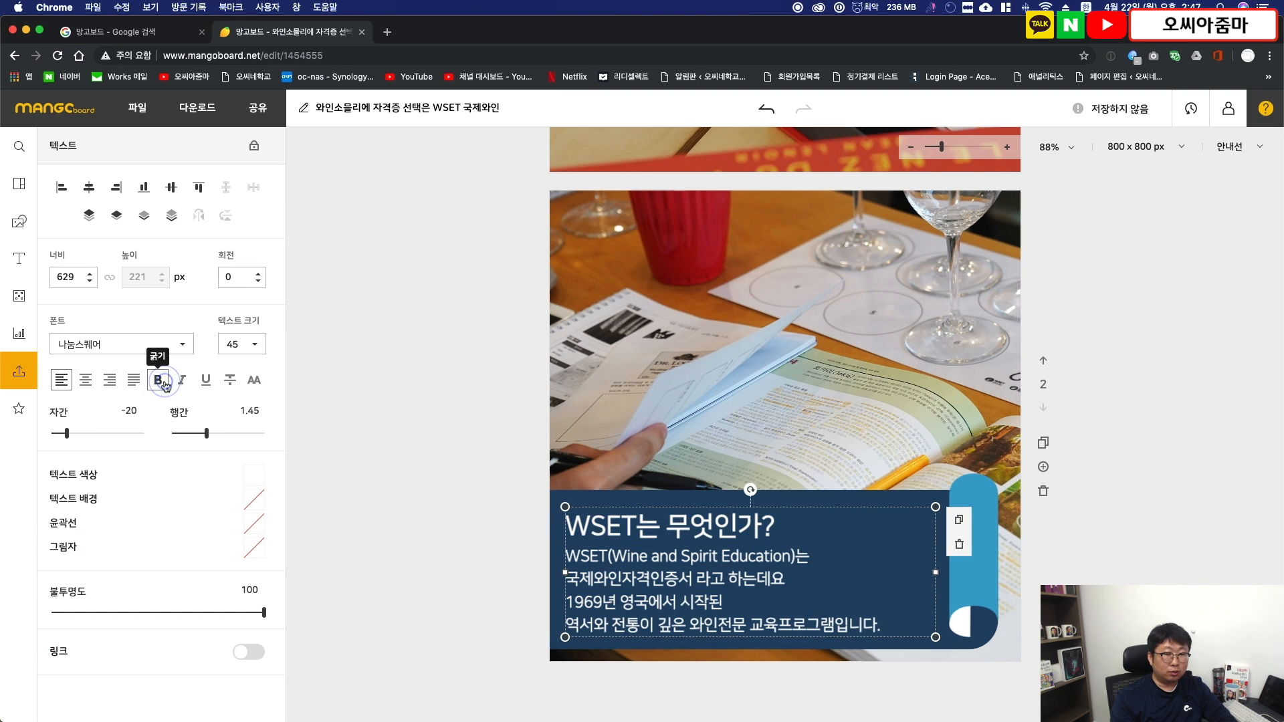
- Color the heading "WSET는 무엇인가?" on page 2 light yellow
click(253, 476)
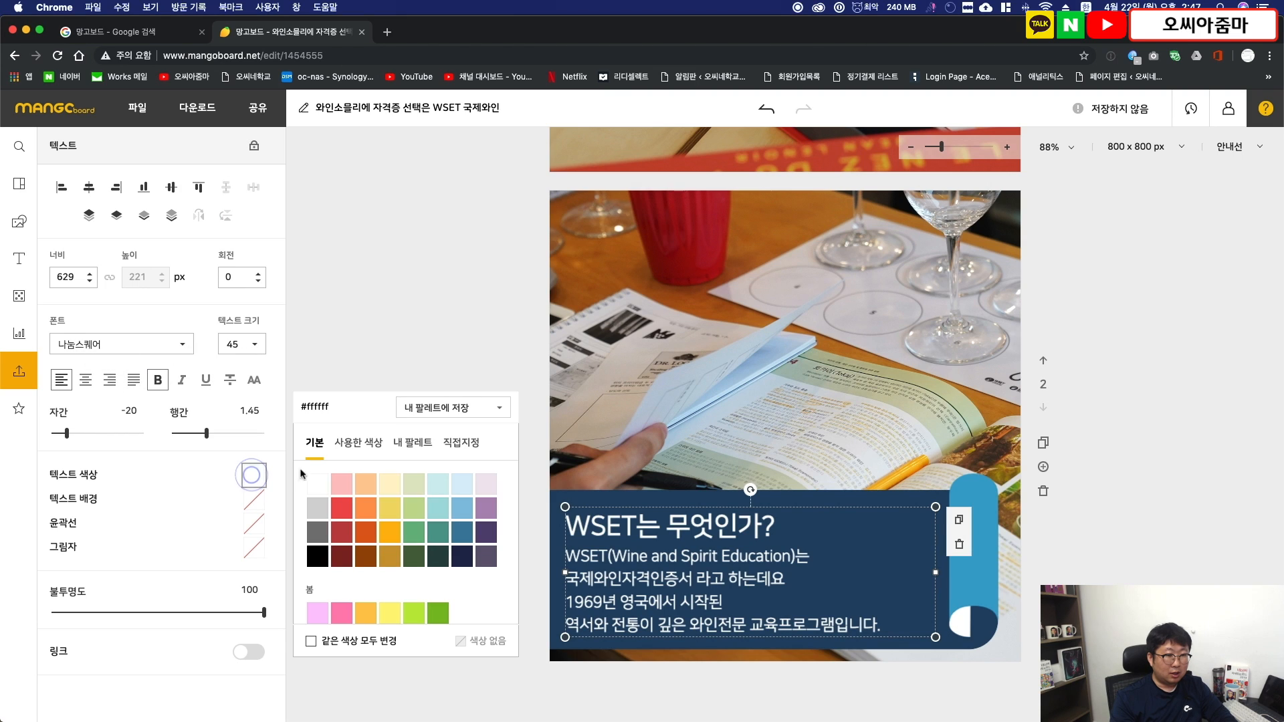
click(373, 512)
click(381, 251)
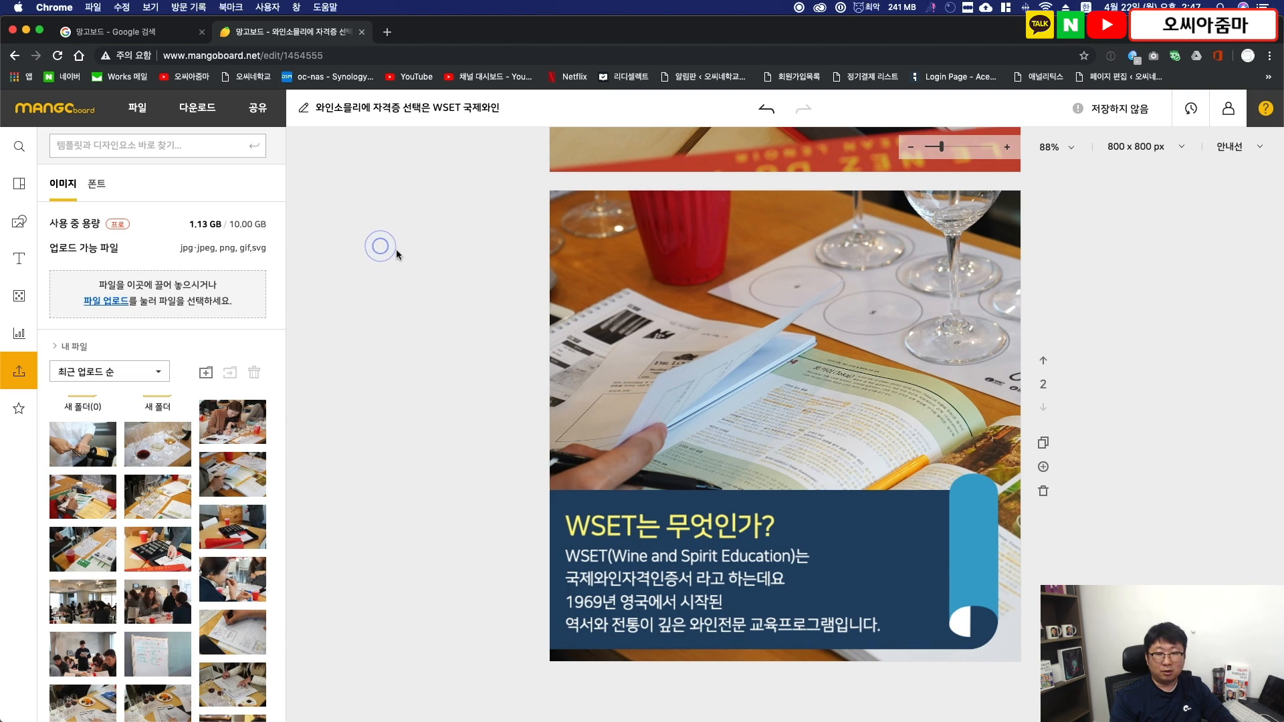
click(1114, 329)
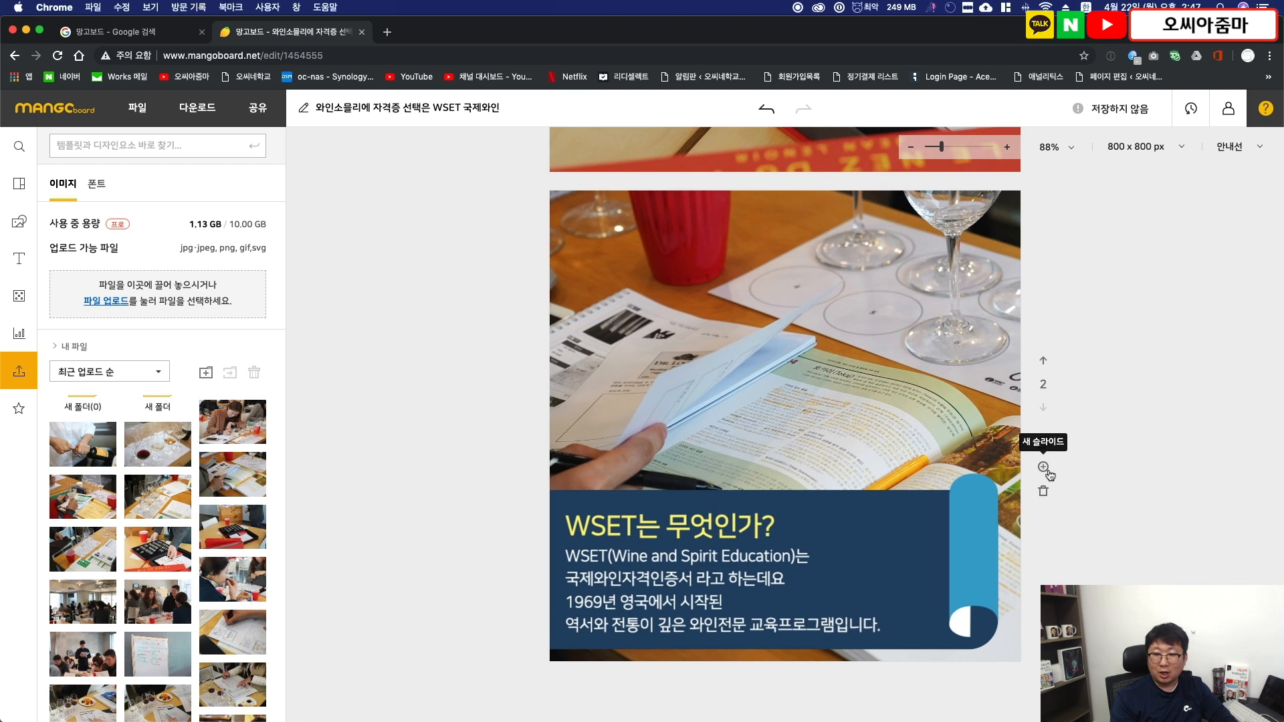
- Add a new slide after page 2 and apply the orange "2nd" card news template to it
click(1044, 468)
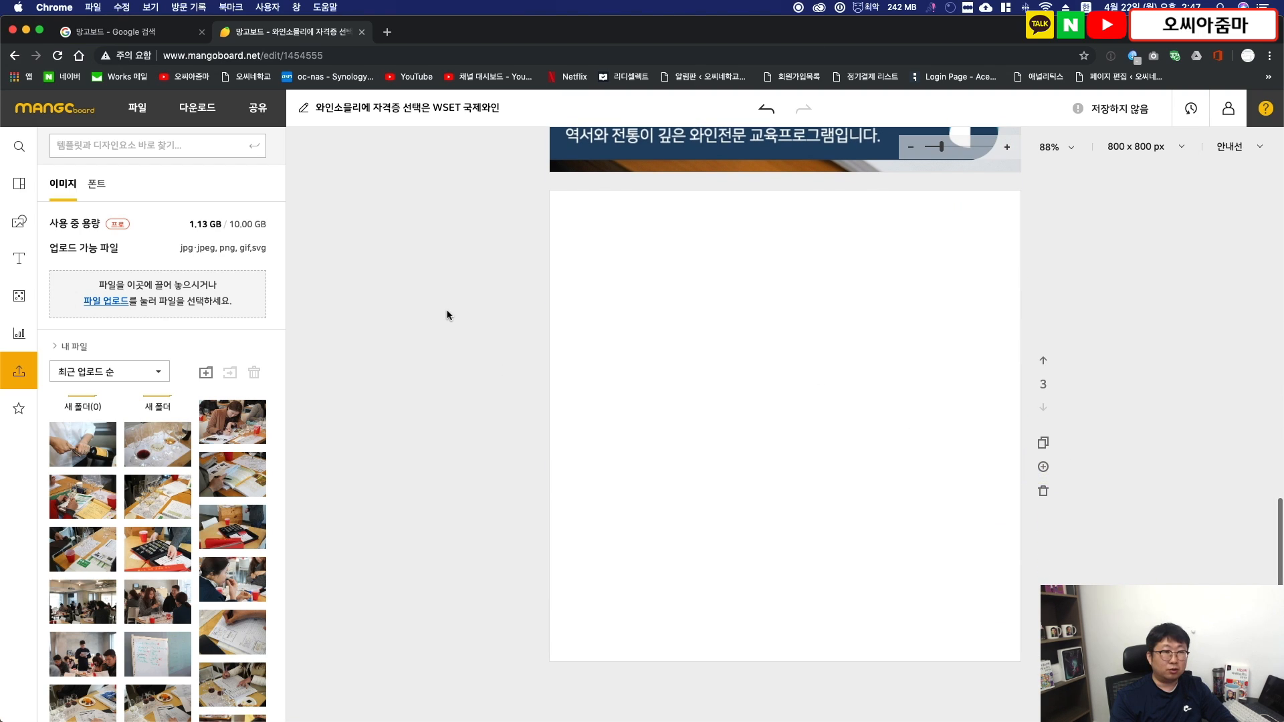
click(19, 184)
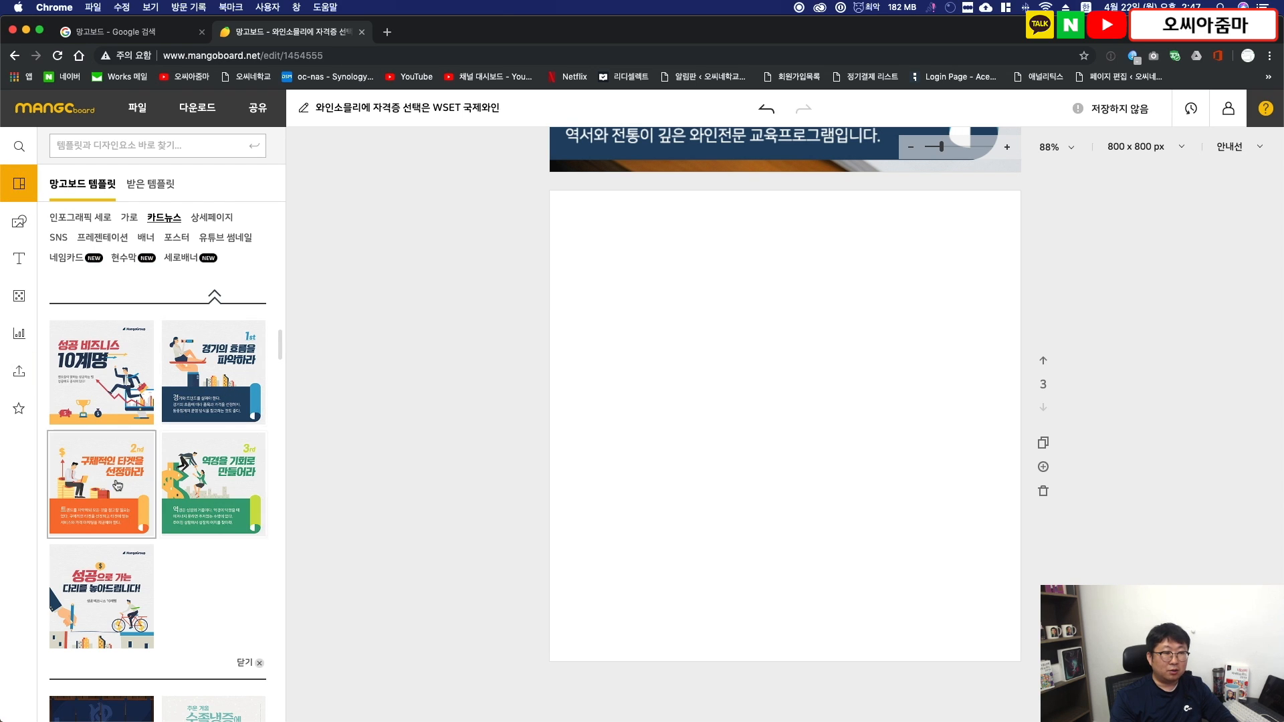
click(96, 487)
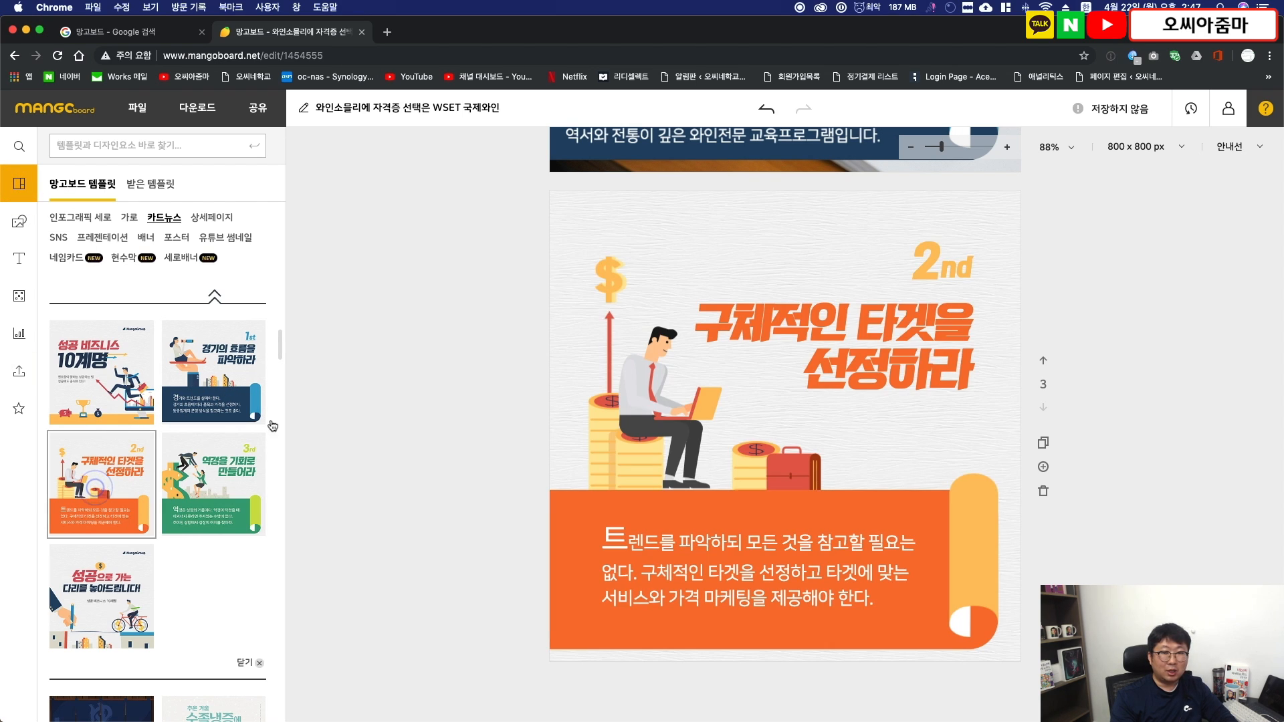
- Delete the title, seated man, coin stacks, briefcase, red arrow and dollar sign from page 3, keeping the "2nd" label and orange banner
click(868, 334)
key(Delete)
click(668, 381)
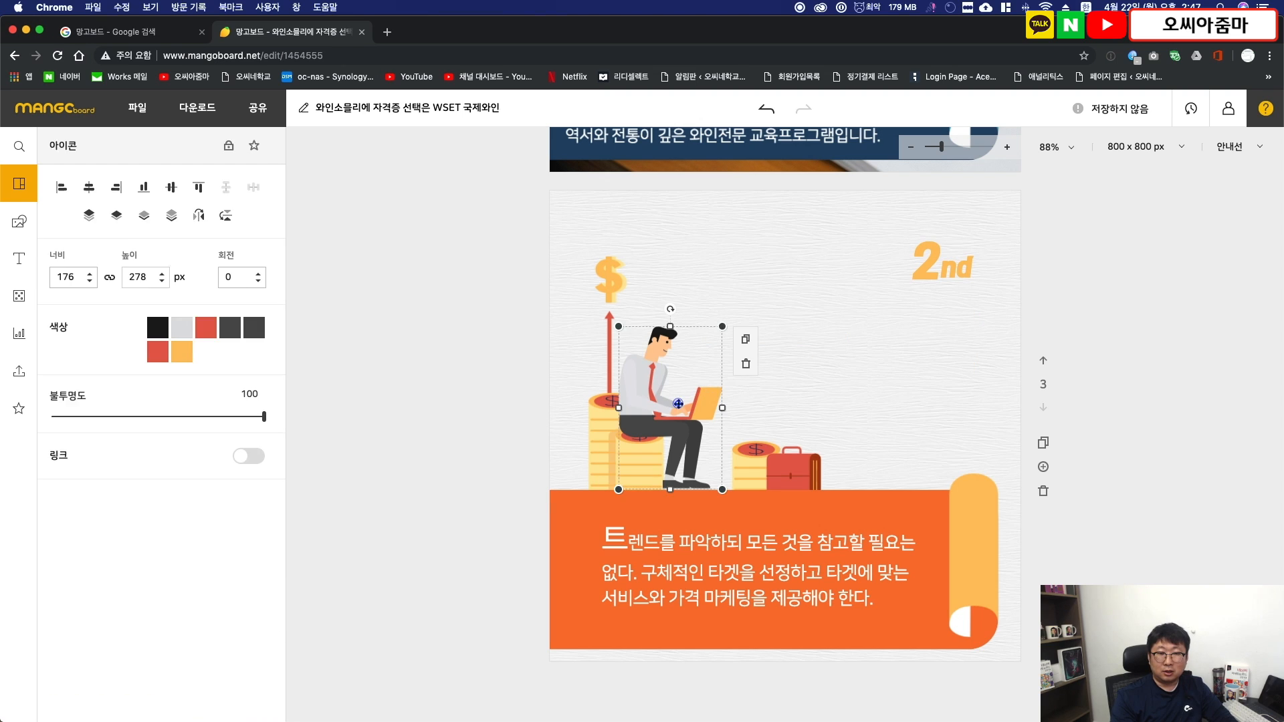
key(Delete)
click(626, 428)
key(Delete)
click(760, 454)
key(Delete)
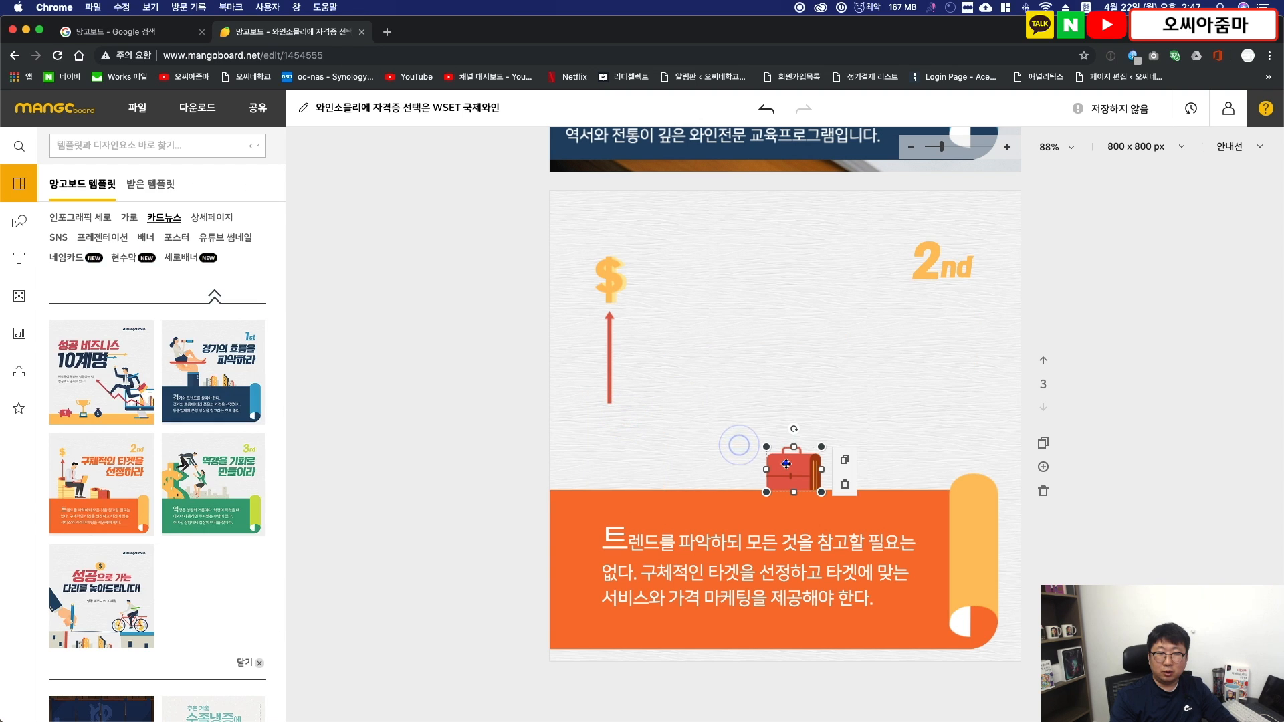
click(786, 465)
key(Delete)
click(609, 361)
key(Delete)
click(609, 284)
key(Delete)
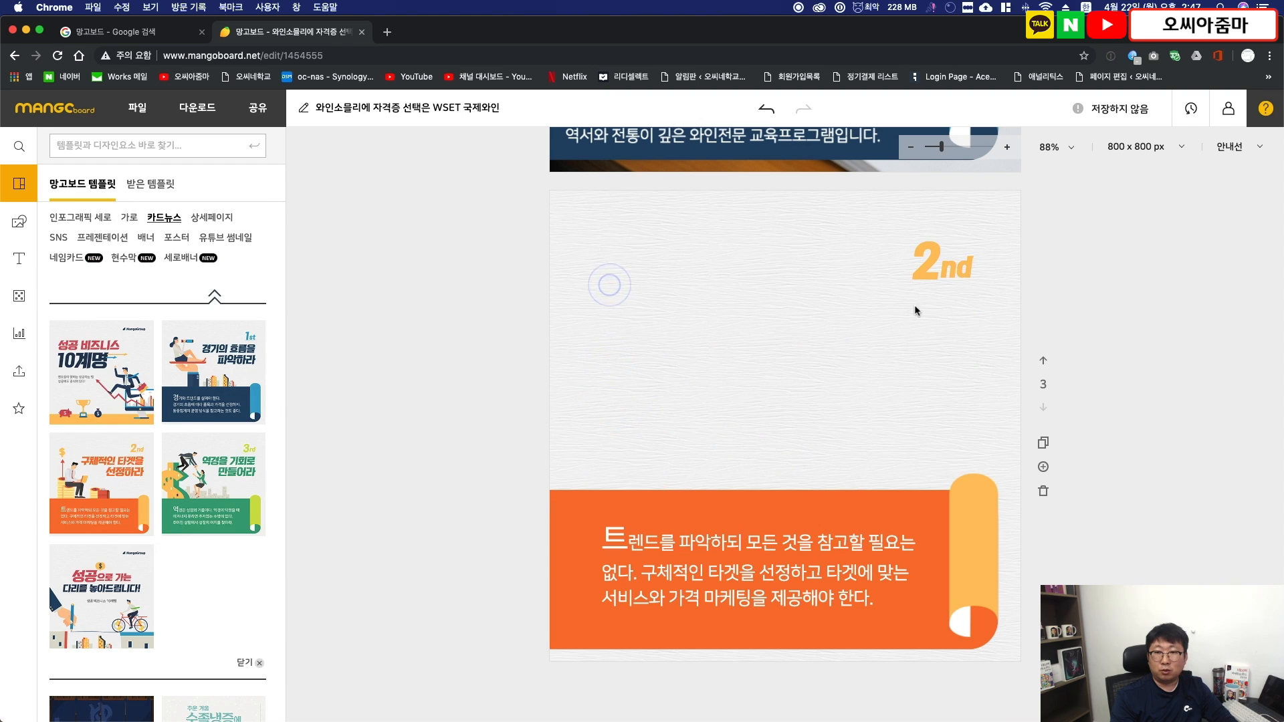
- Copy the "2nd" label from page 3 onto the photo on page 2
scroll(1090, 251, up, 6)
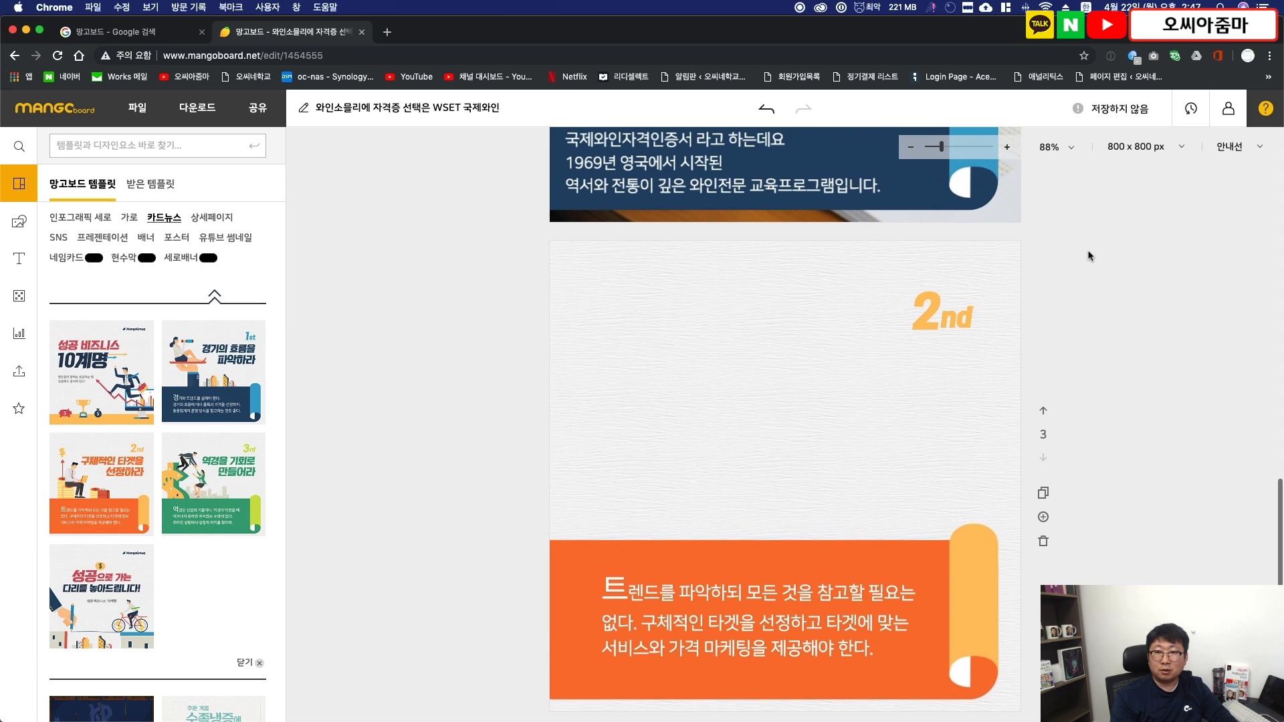
scroll(1088, 260, up, 1)
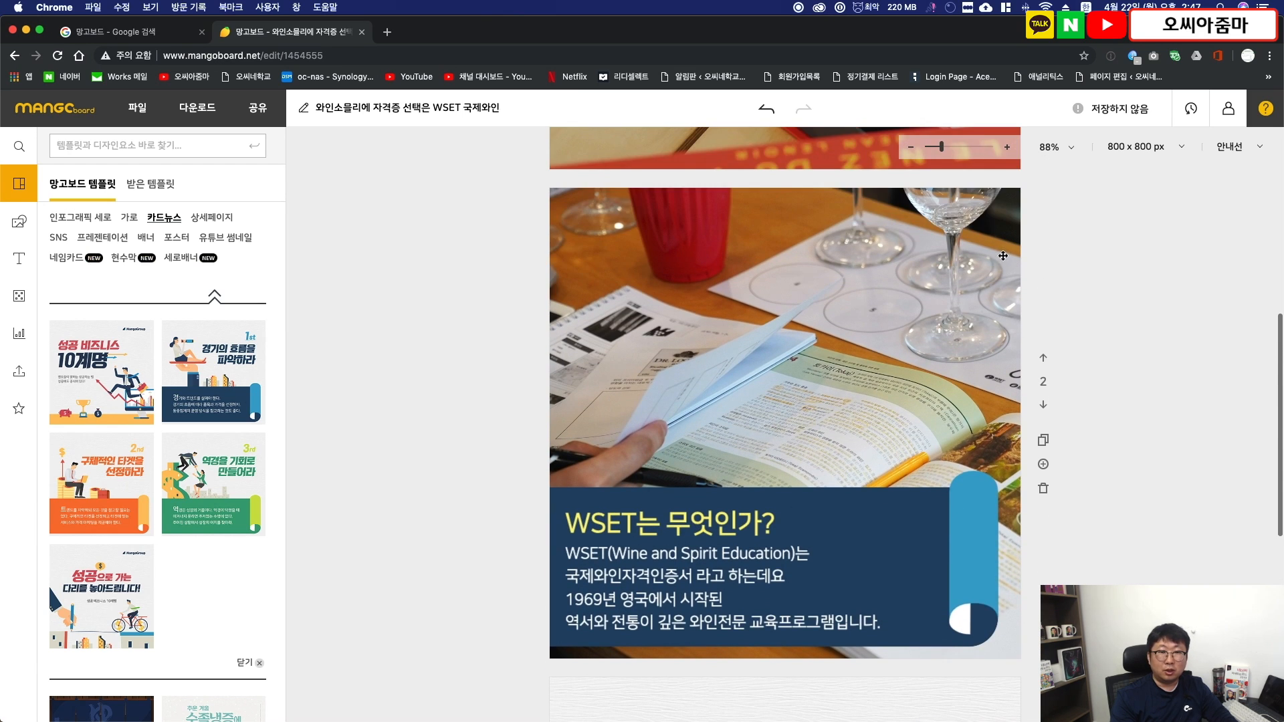
scroll(1000, 251, down, 4)
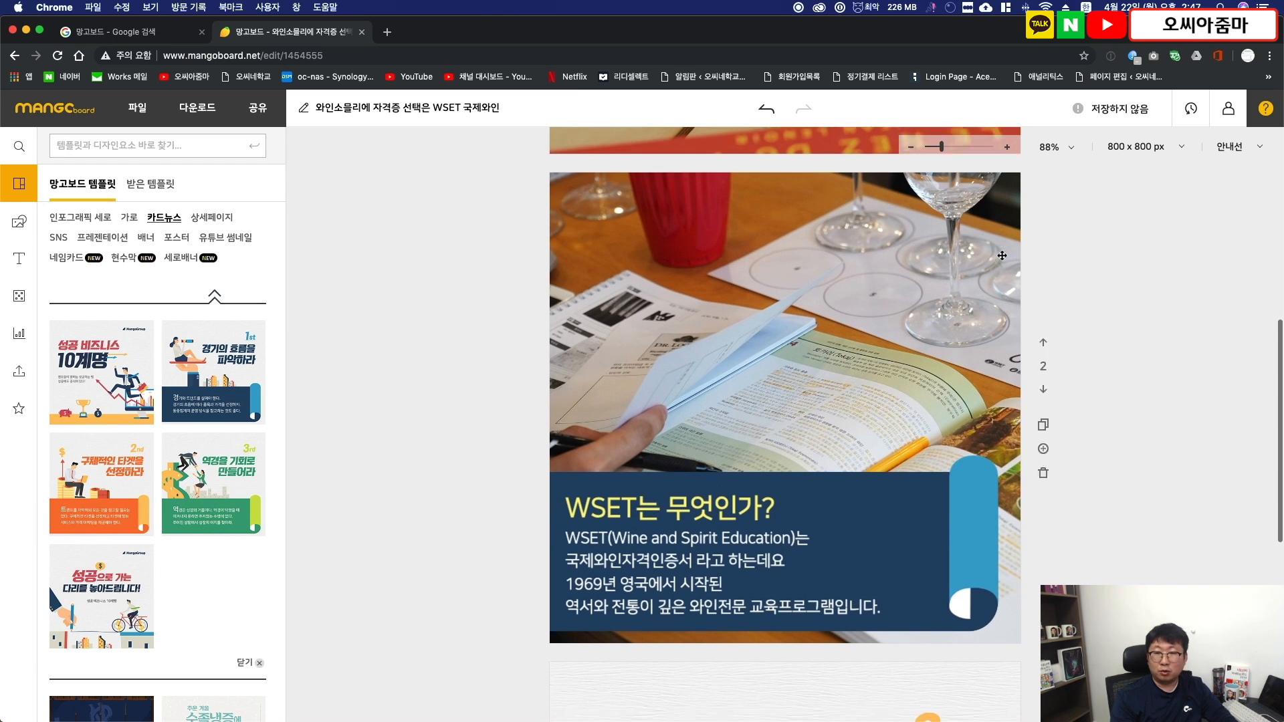
click(934, 483)
key(super+c)
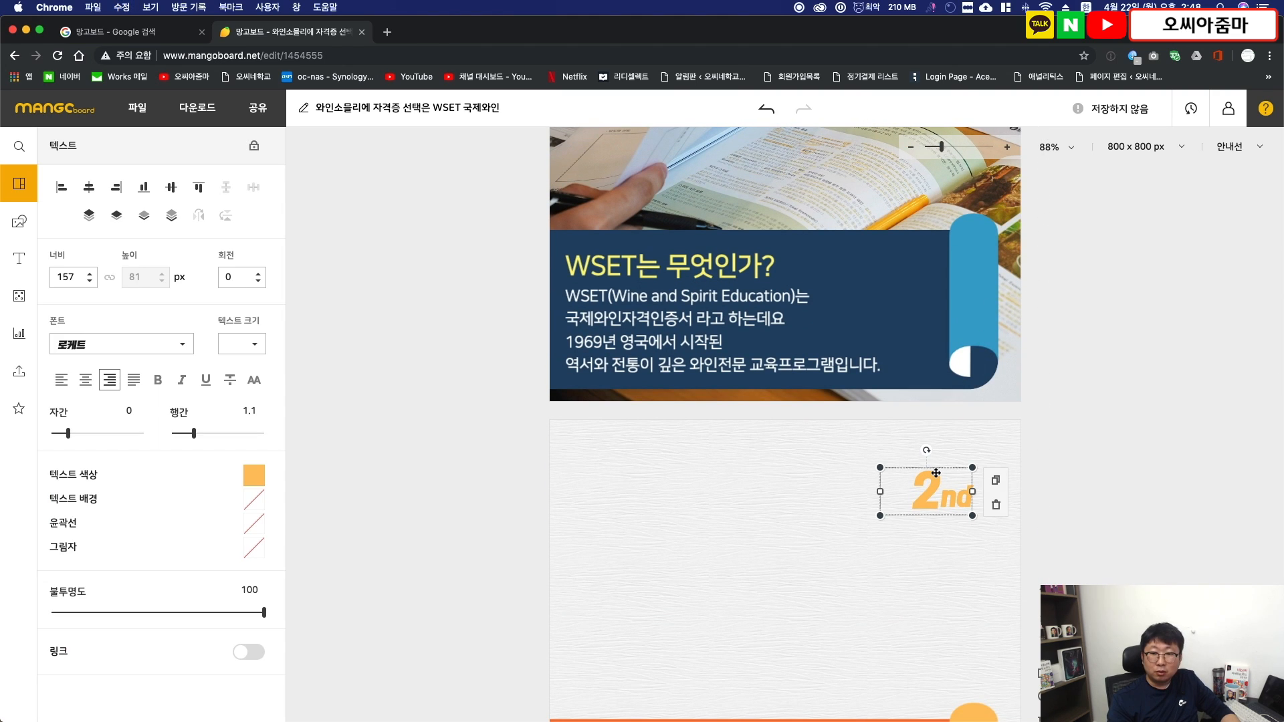
scroll(936, 472, up, 6)
click(939, 435)
key(super+v)
- Change the text of the copied label on page 2 to "1st"
double_click(939, 431)
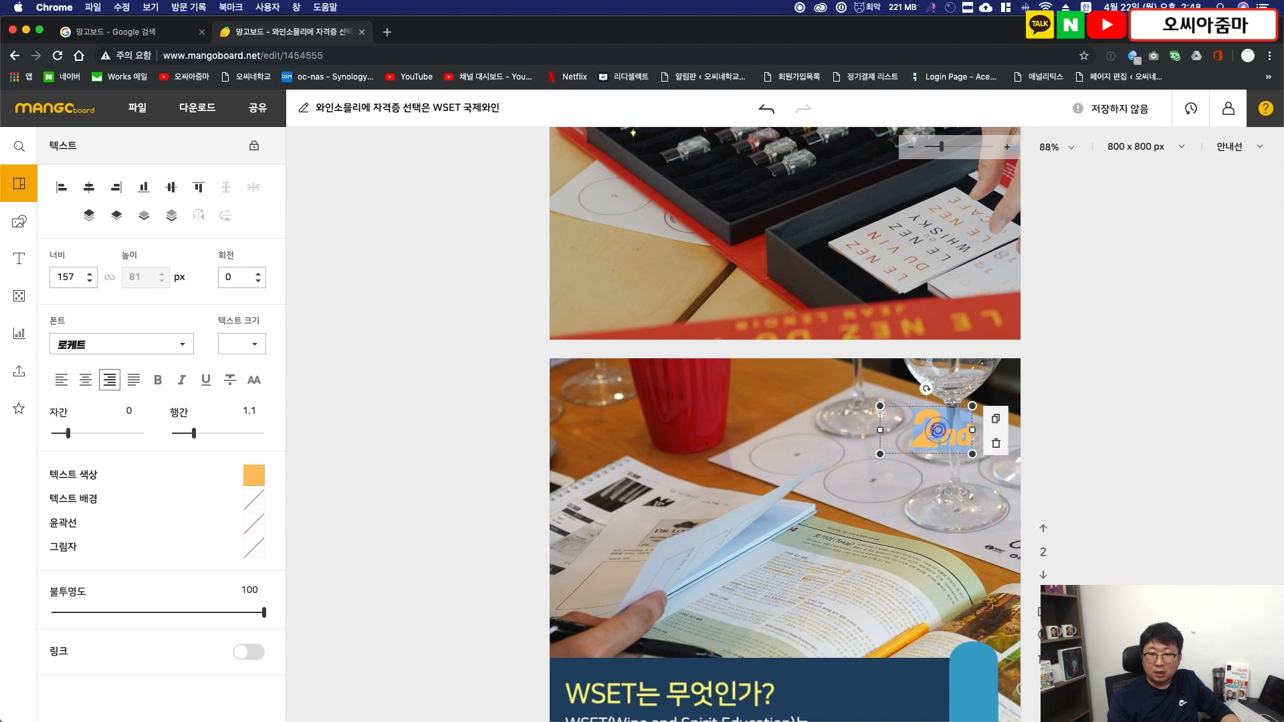
click(939, 431)
key(BackSpace)
text(1)
key(Right)
key(Right)
key(Caps_Lock)
text(sd)
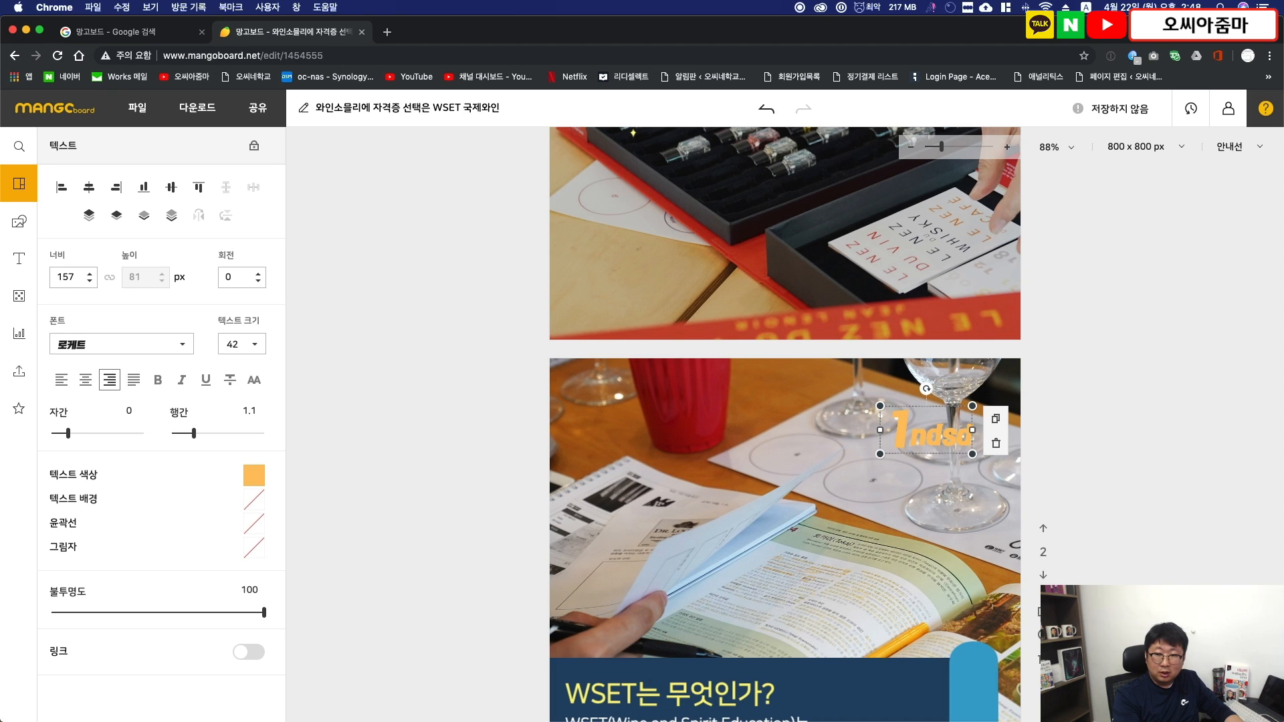
text(st)
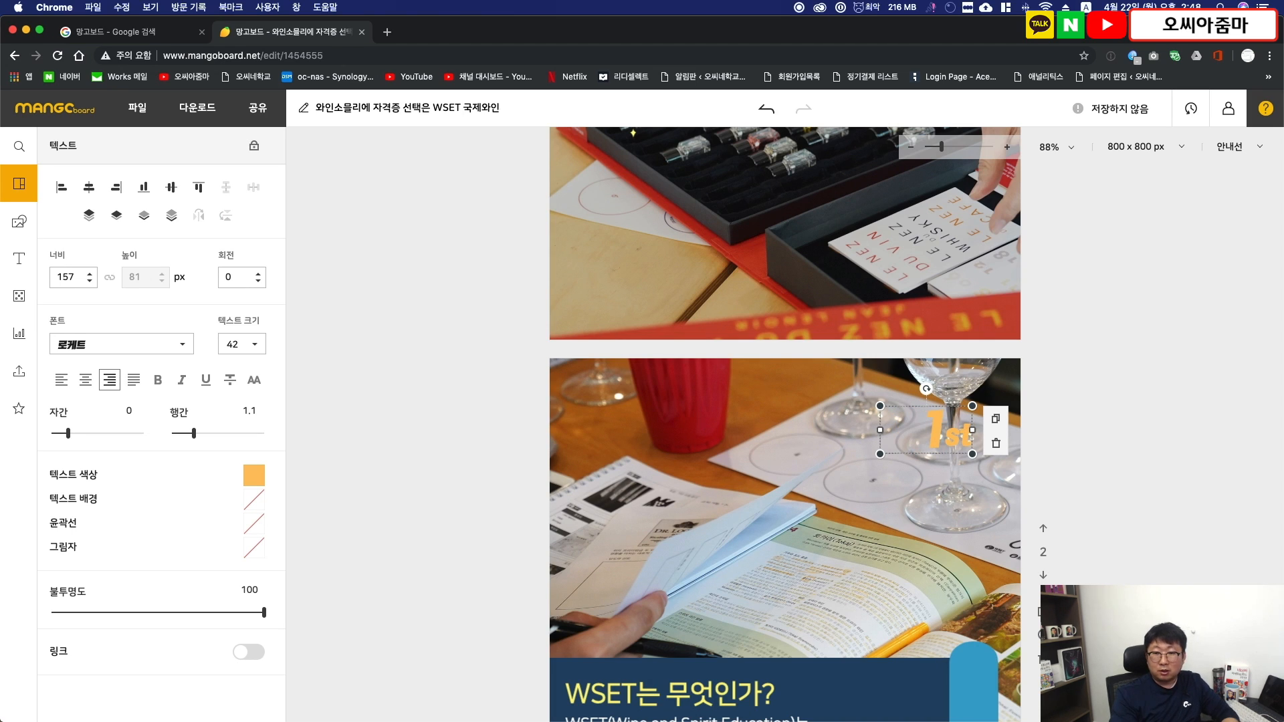
click(1144, 318)
- Set the text color of the "1st" label to light yellow #fff578
scroll(1113, 327, down, 1)
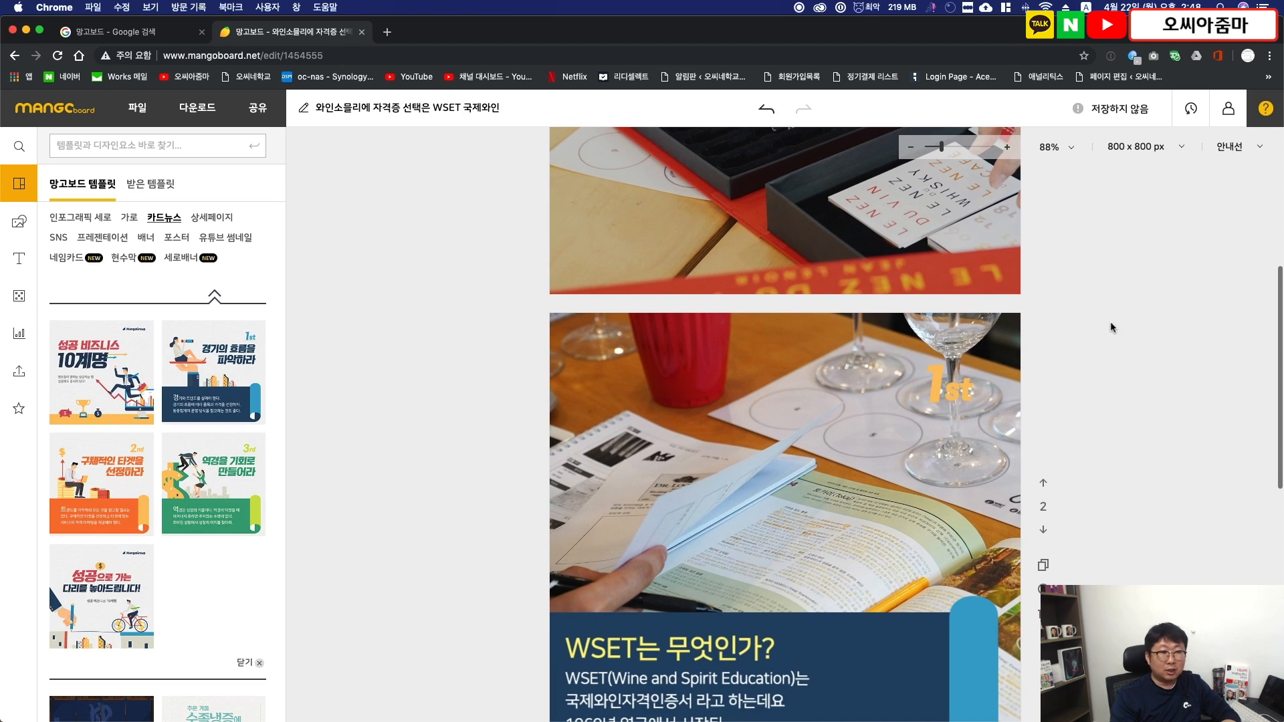
click(934, 391)
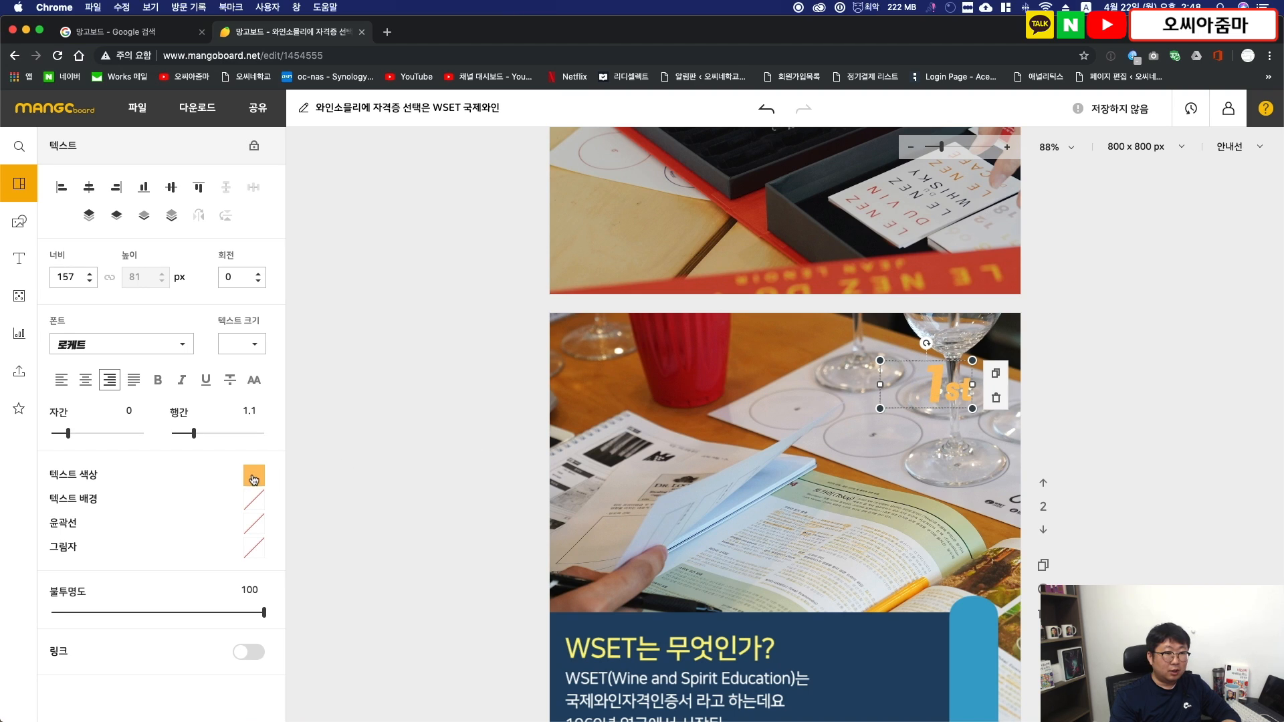
click(254, 476)
click(388, 613)
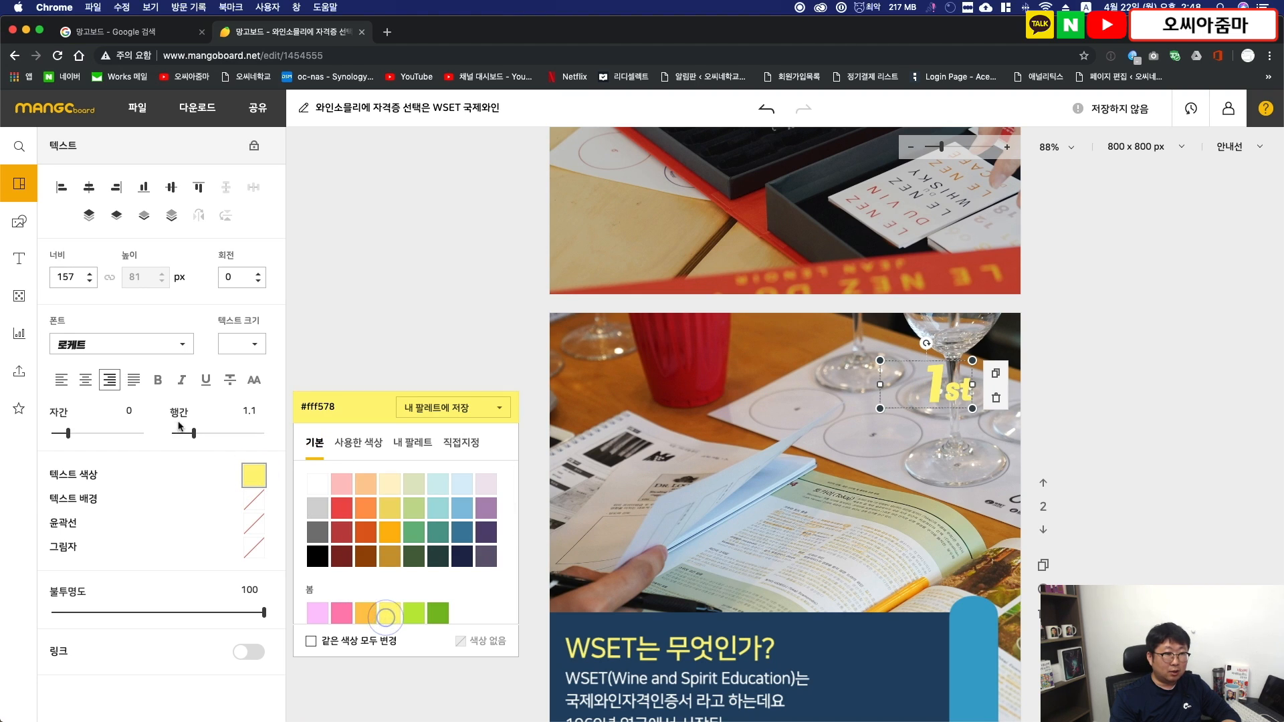
- Give the "1st" label a black #000000 outline of thickness 4 and move it to the upper-right corner of page 2
click(250, 526)
click(252, 524)
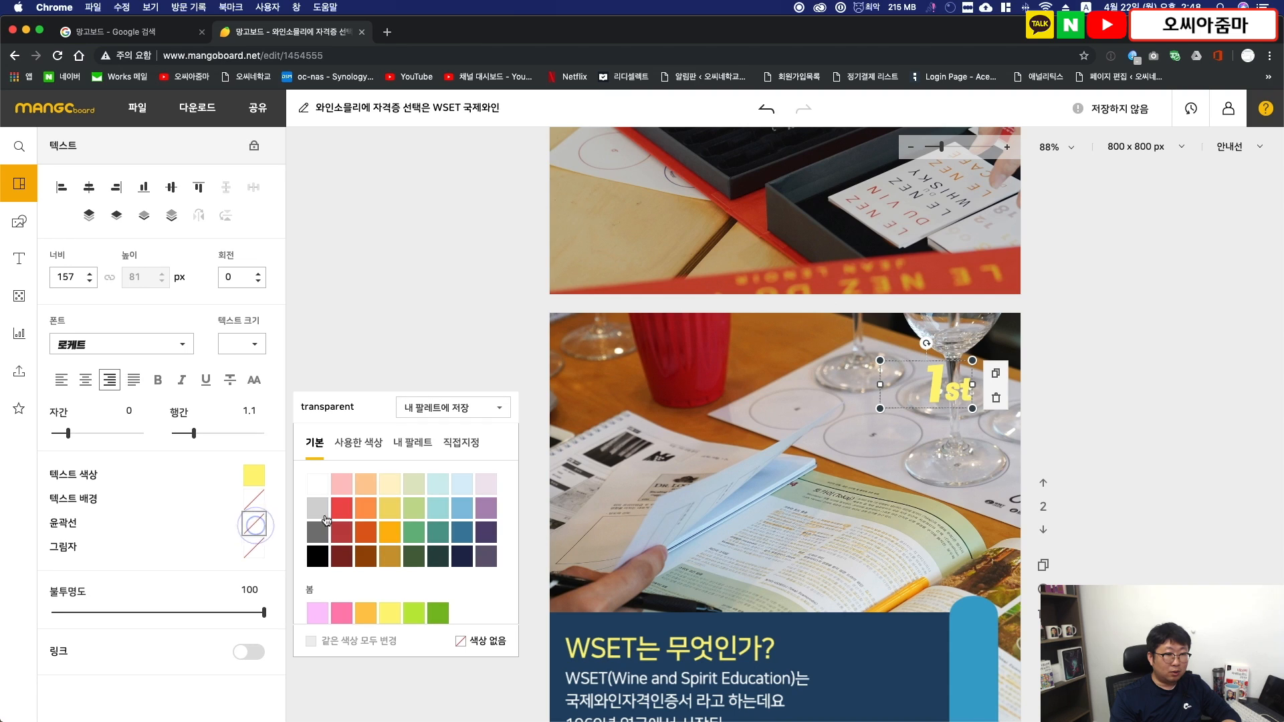
click(311, 558)
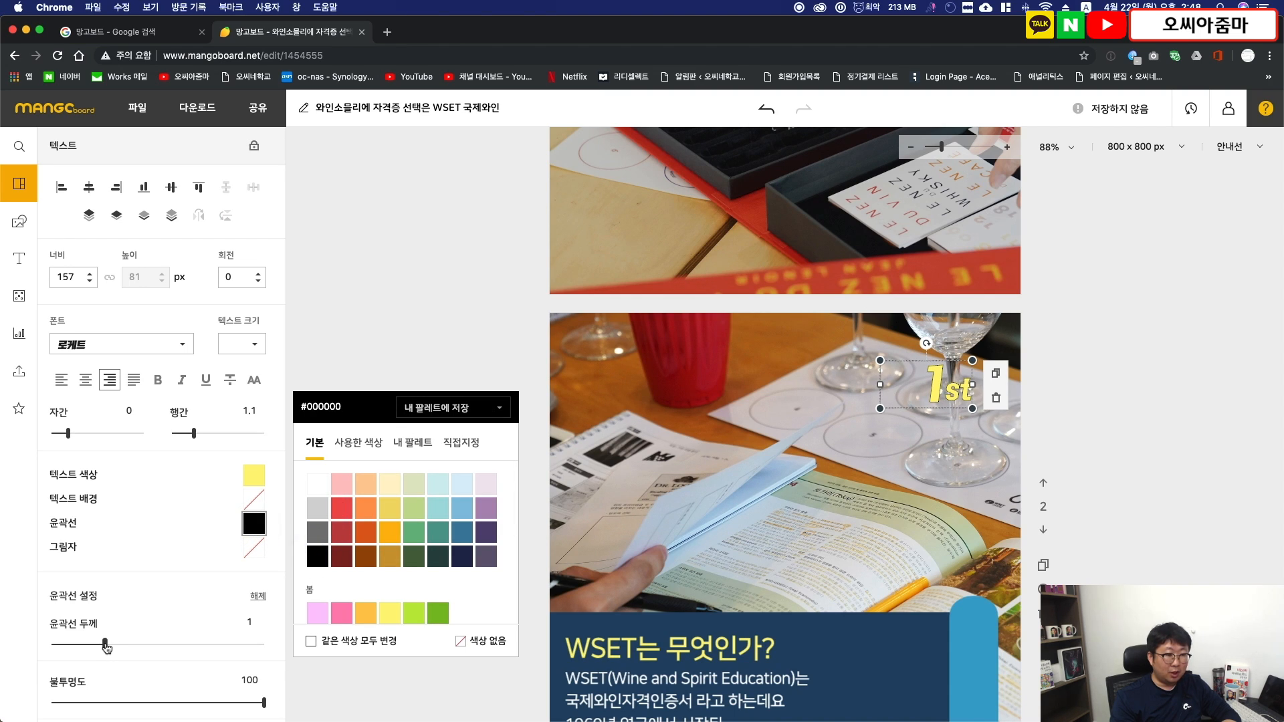
click(105, 647)
drag(106, 647, 259, 650)
click(1223, 425)
scroll(978, 313, down, 1)
drag(939, 319, 976, 281)
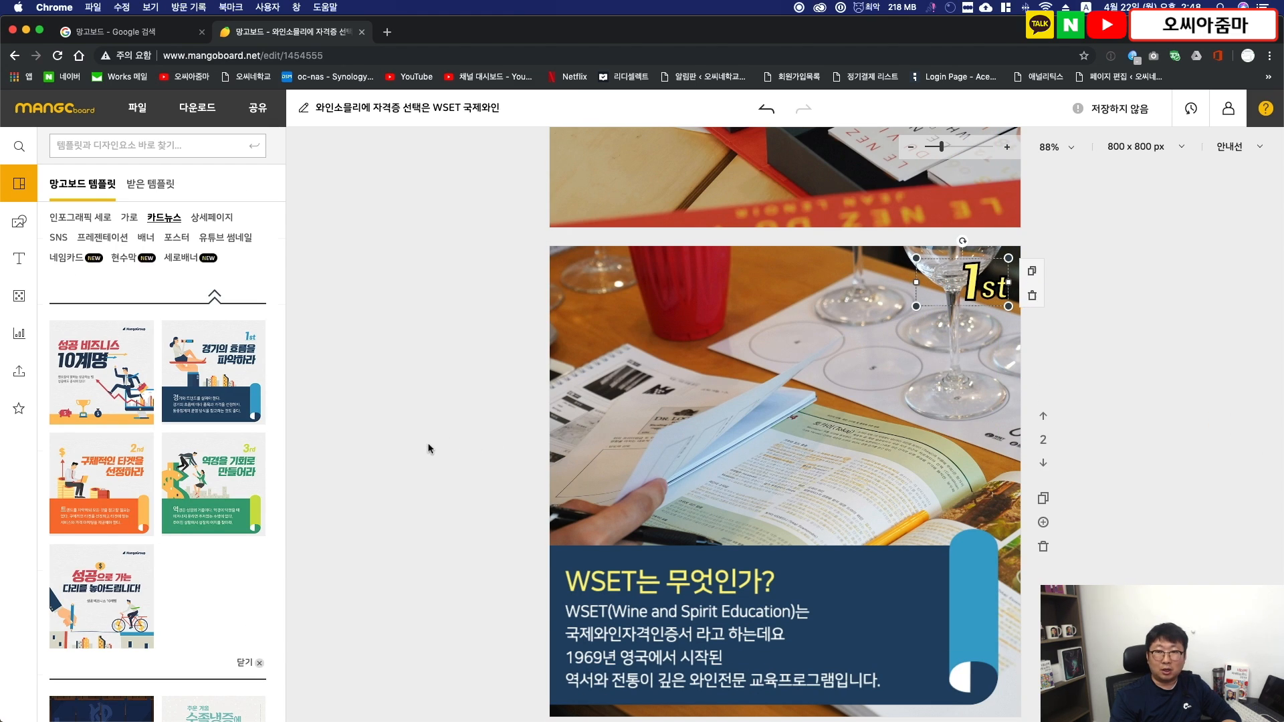
- Add the uploaded photo of people tasting wine to page 3 and enlarge it to about 1246 × 831 px, covering the page
scroll(475, 462, down, 5)
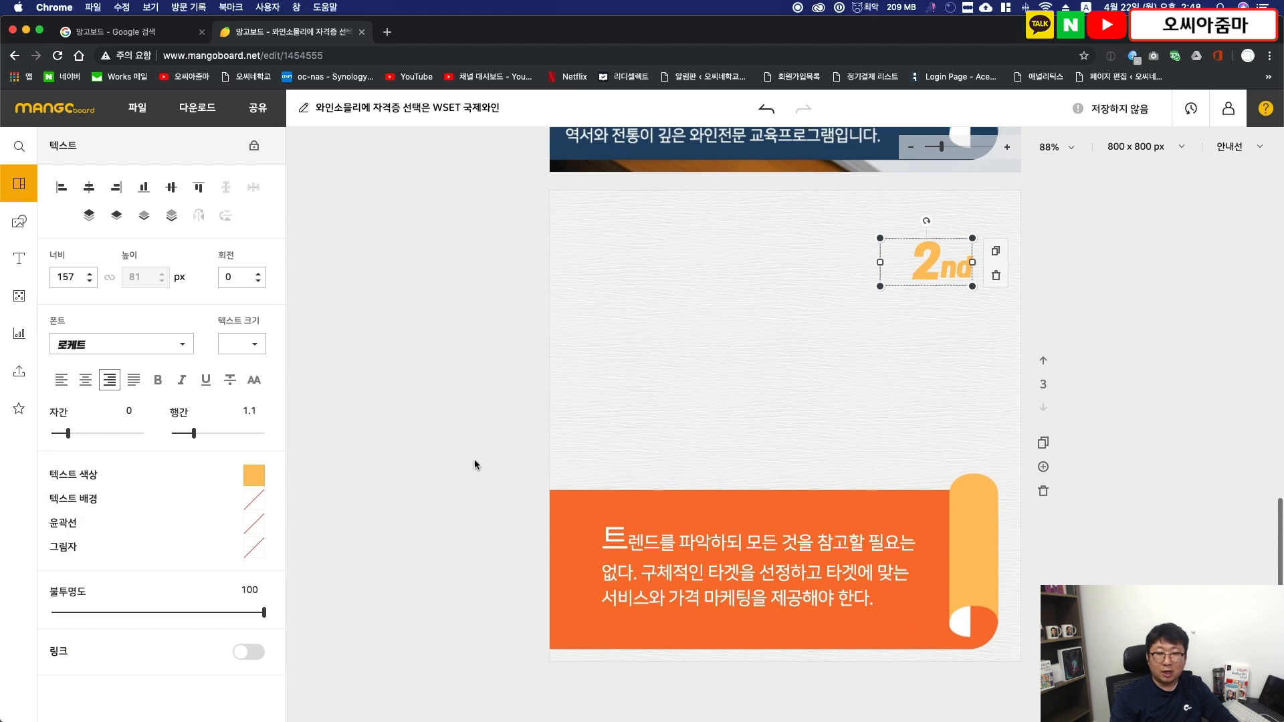
scroll(468, 462, up, 1)
click(445, 463)
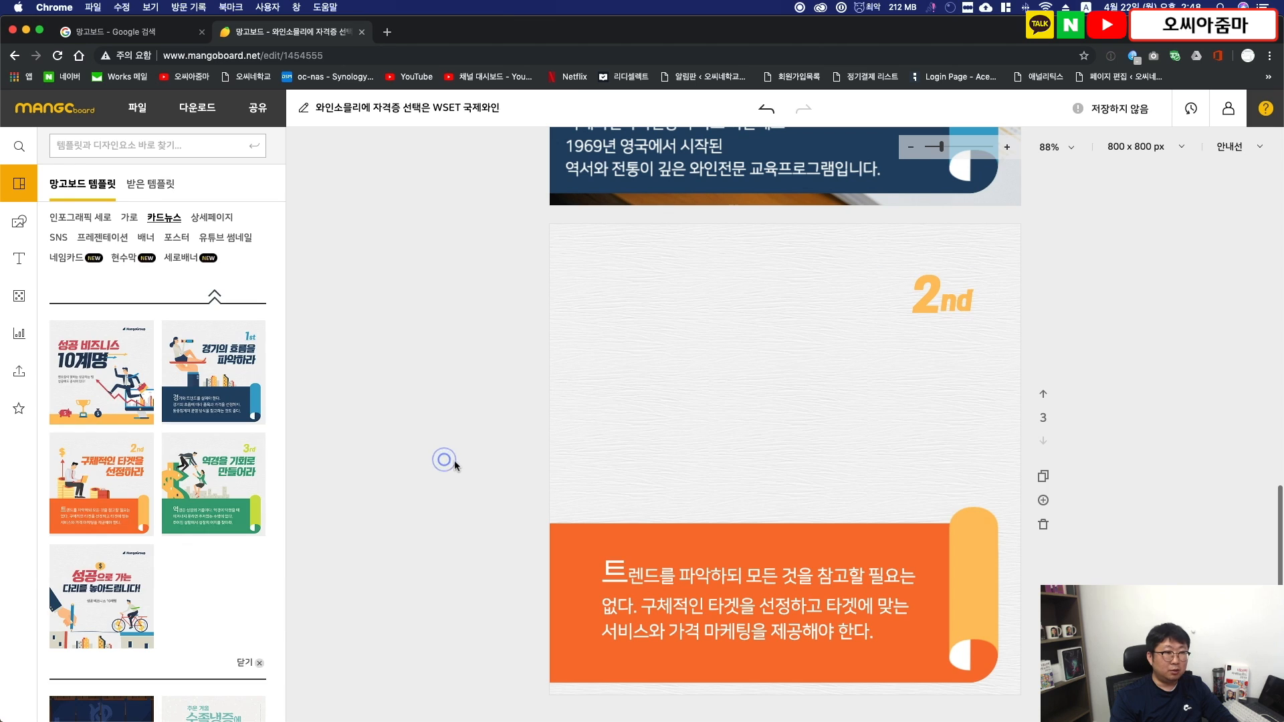
click(19, 371)
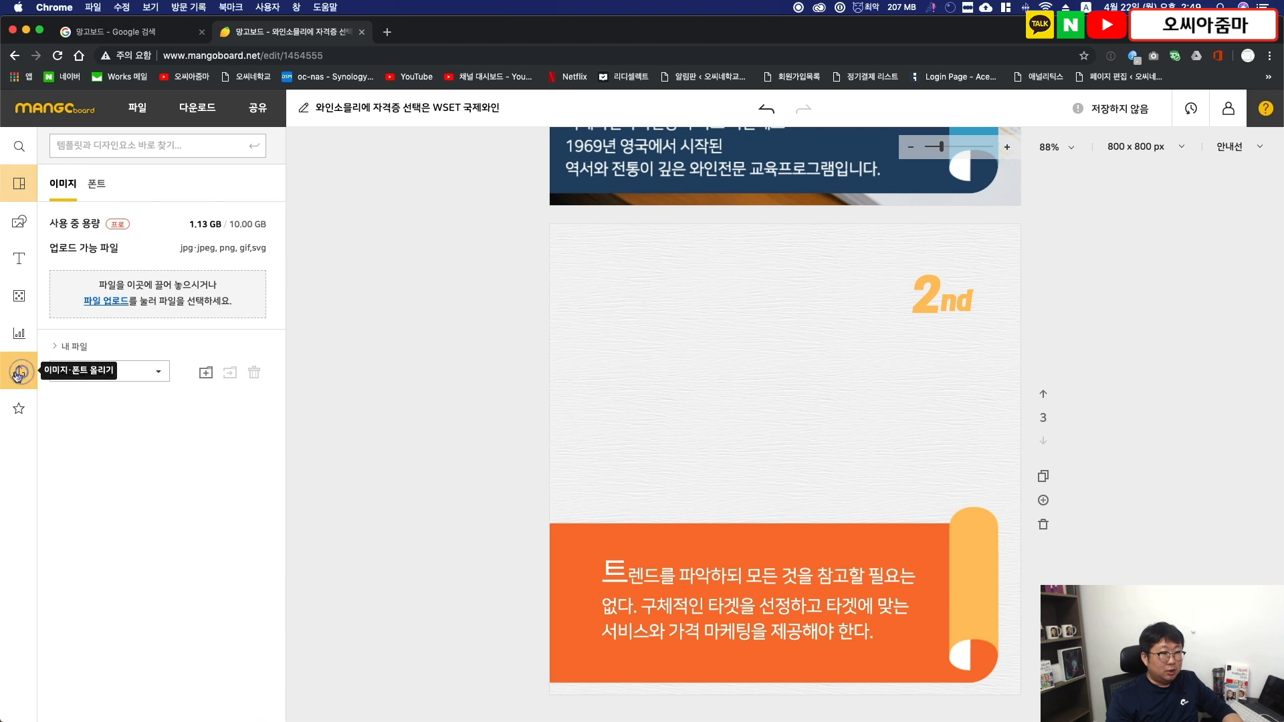
click(232, 488)
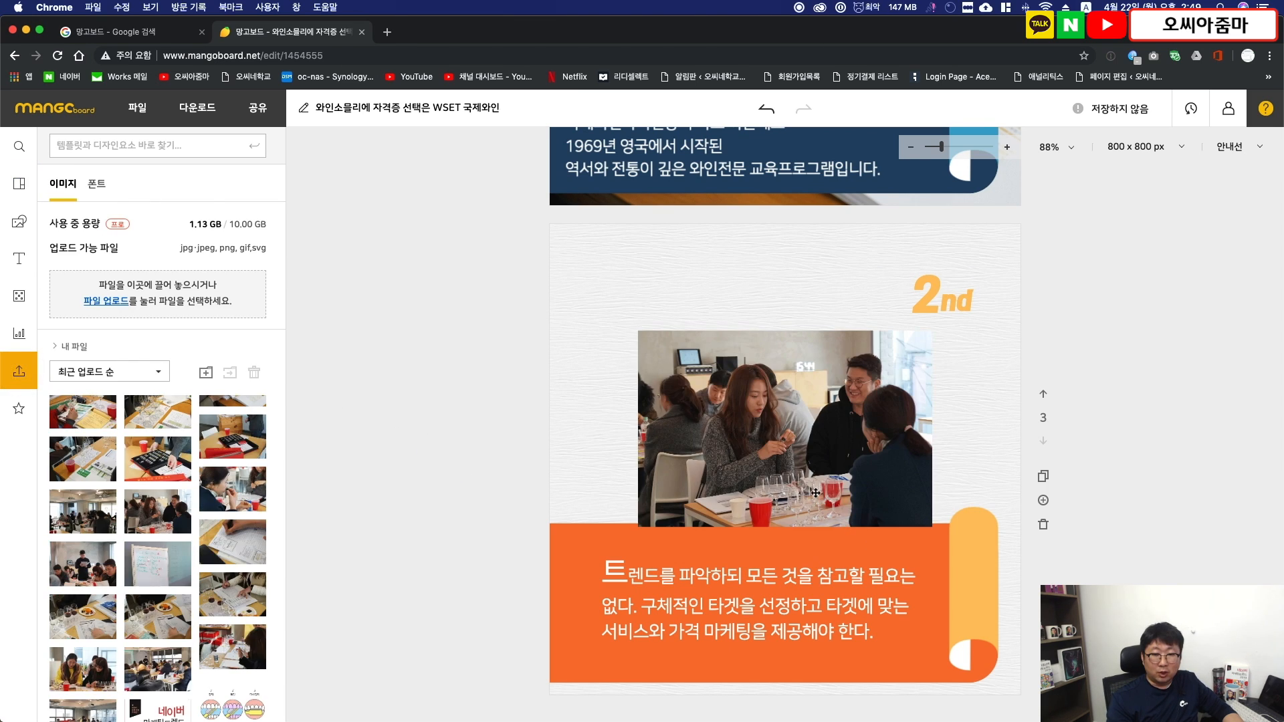
drag(799, 481, 701, 370)
drag(831, 406, 1266, 702)
drag(894, 513, 691, 516)
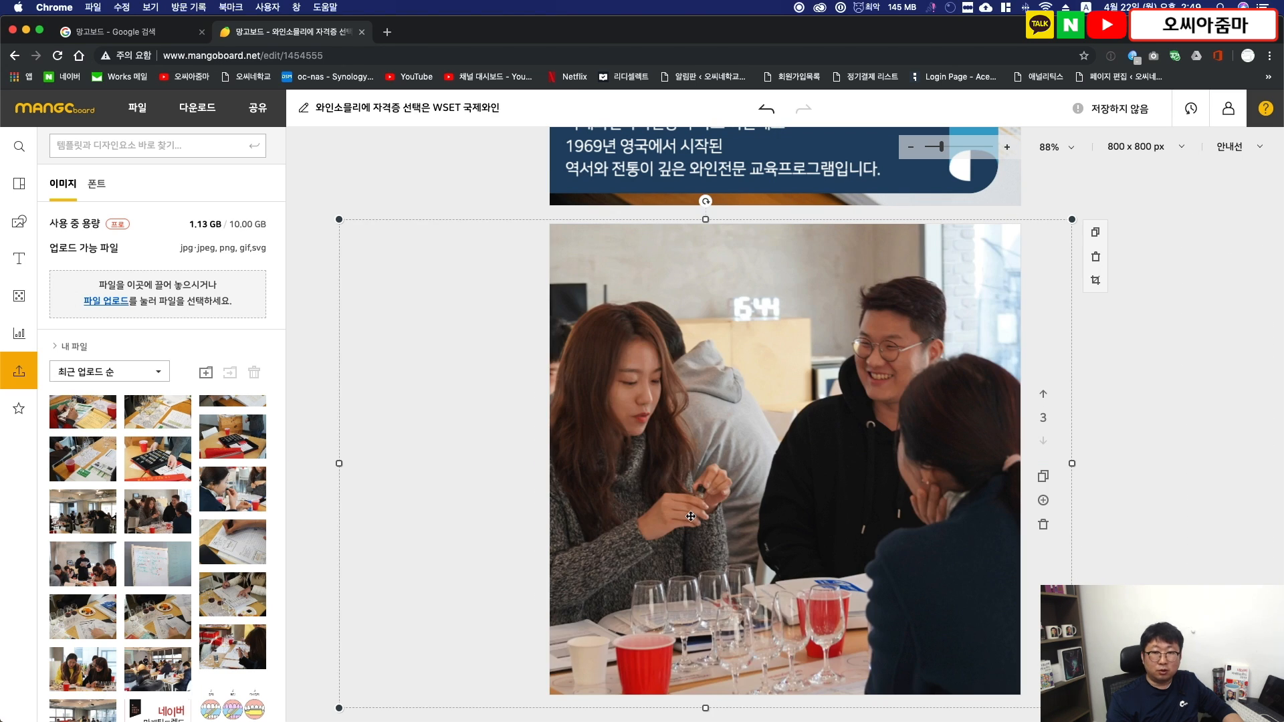
- Send the page 3 photo behind the "2nd" label and the orange banner
click(732, 372)
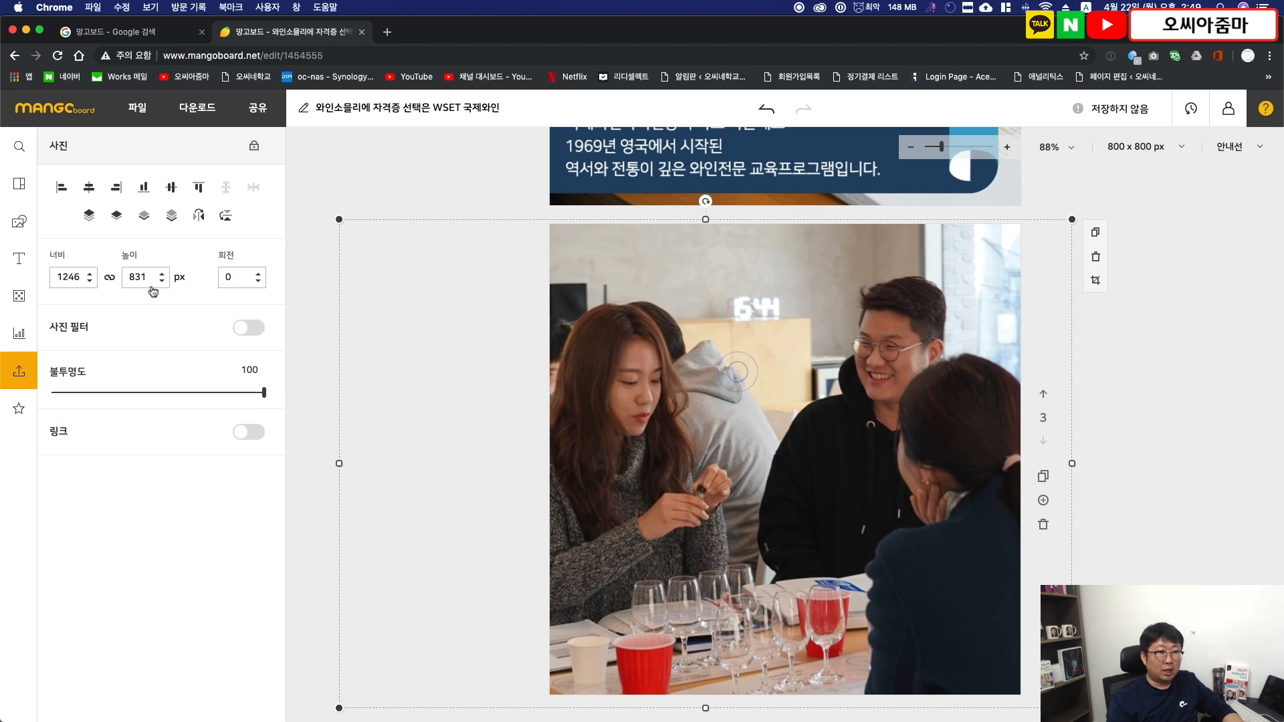
click(167, 220)
click(1147, 504)
- Replace the orange "2nd" label on page 3 with a copy of the outlined "1st" label from page 2
scroll(1148, 503, up, 6)
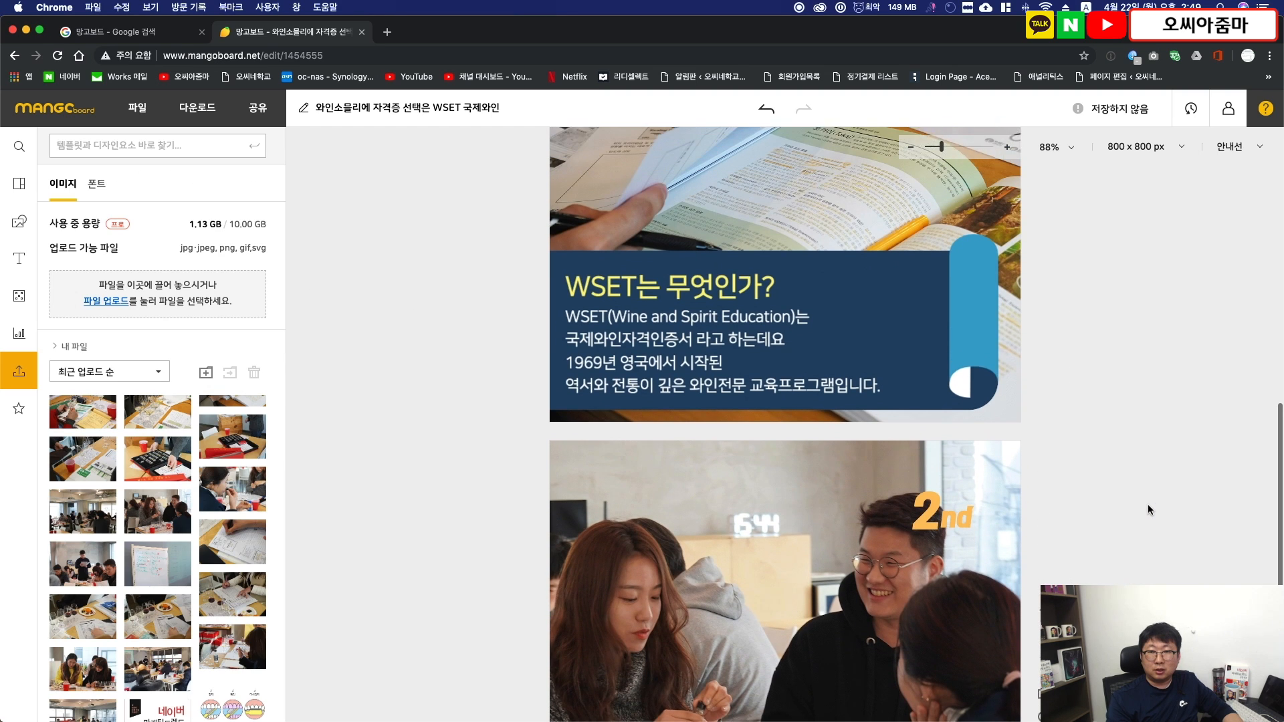
click(988, 180)
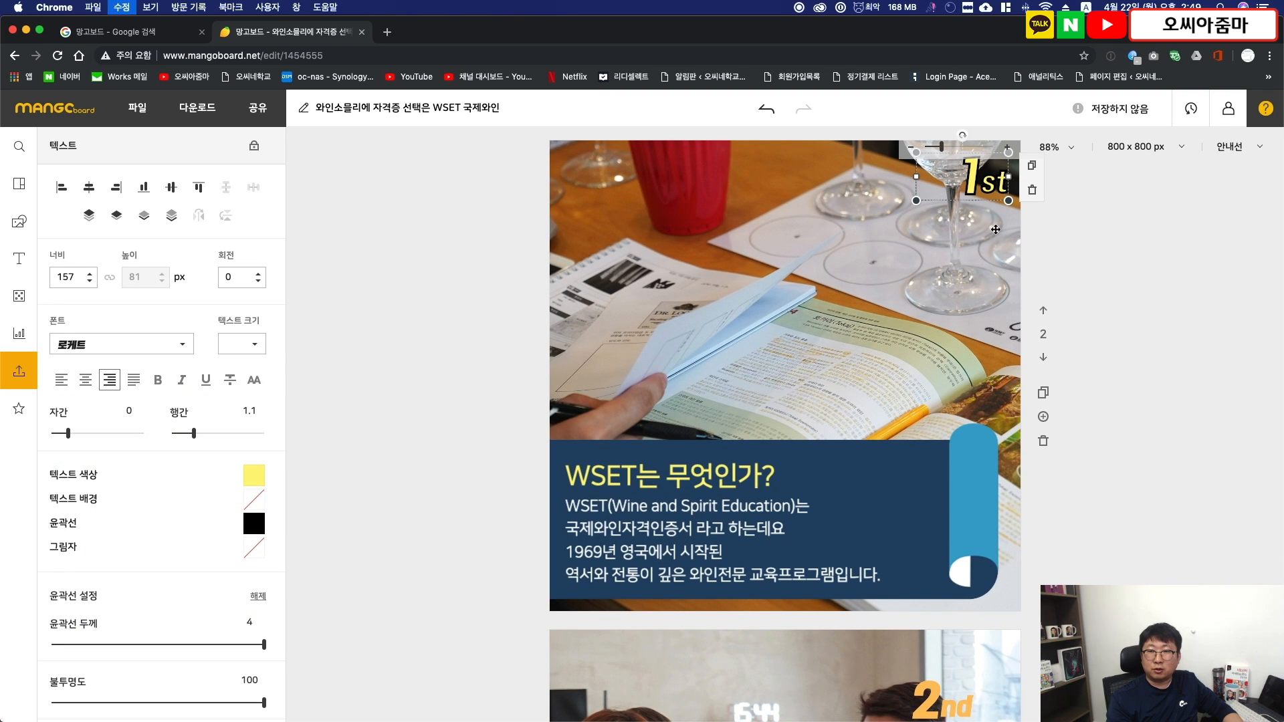
scroll(995, 229, down, 5)
click(938, 417)
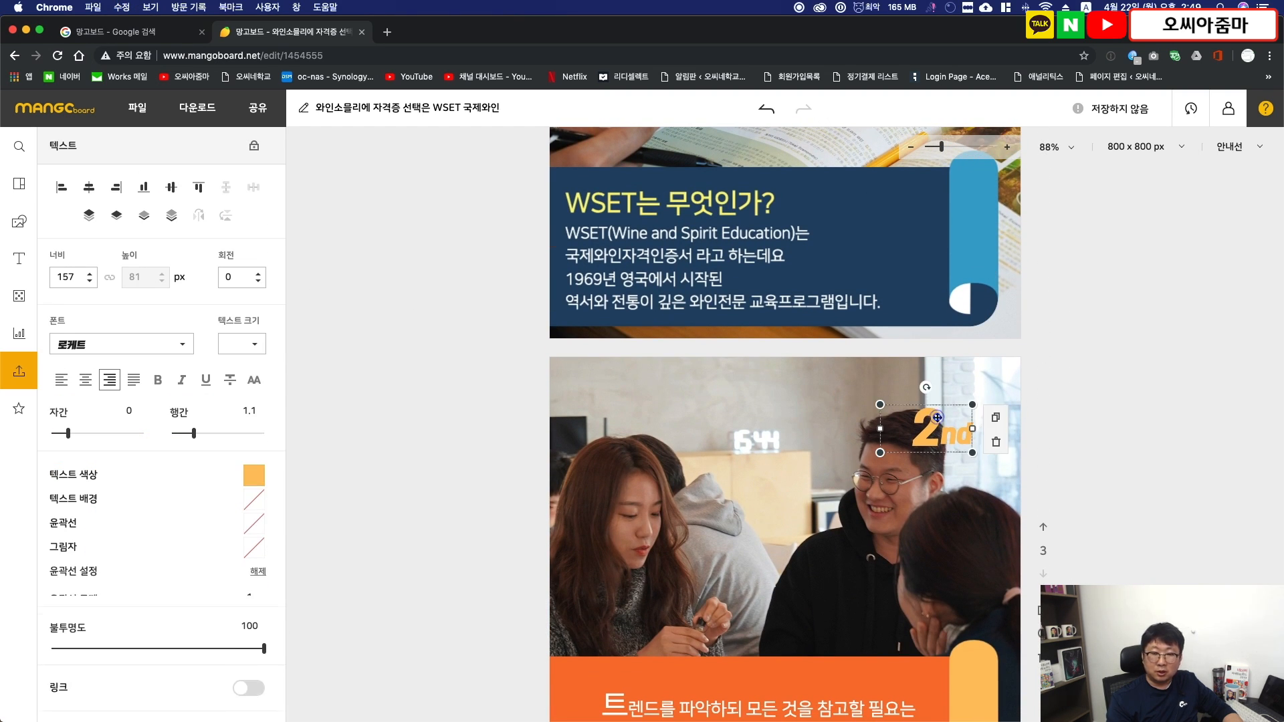
key(Delete)
key(super+v)
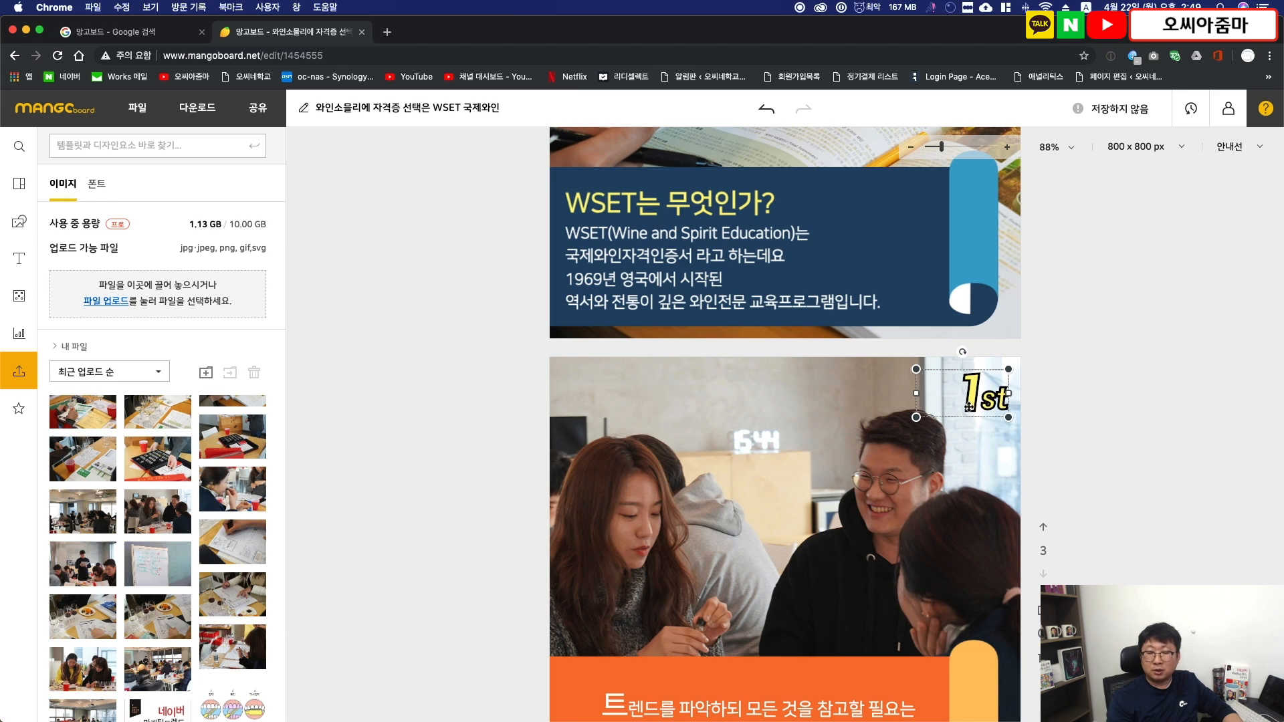
- Change the text of the outlined label on page 3 to "2nd"
double_click(983, 399)
text(2nd)
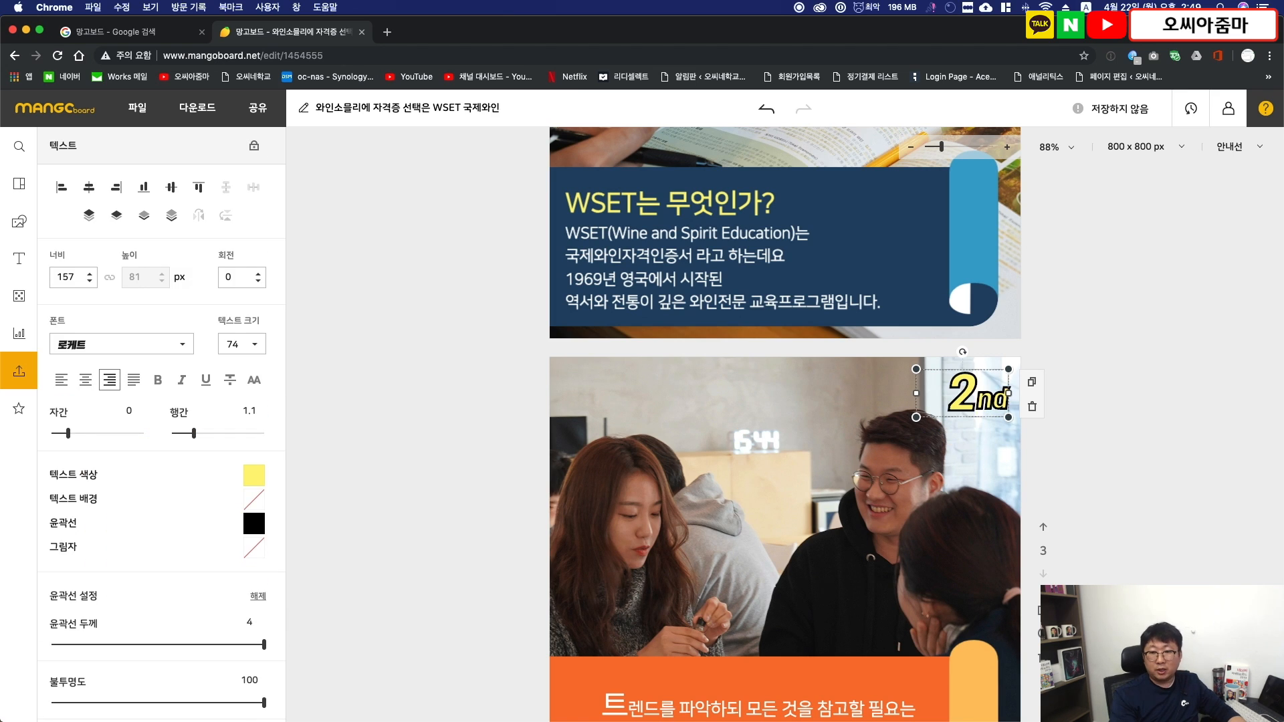
click(1124, 460)
- Copy "무엇을 배우나요?" from the article in the text editor and insert it at the start of the page 3 banner text
scroll(1125, 462, down, 4)
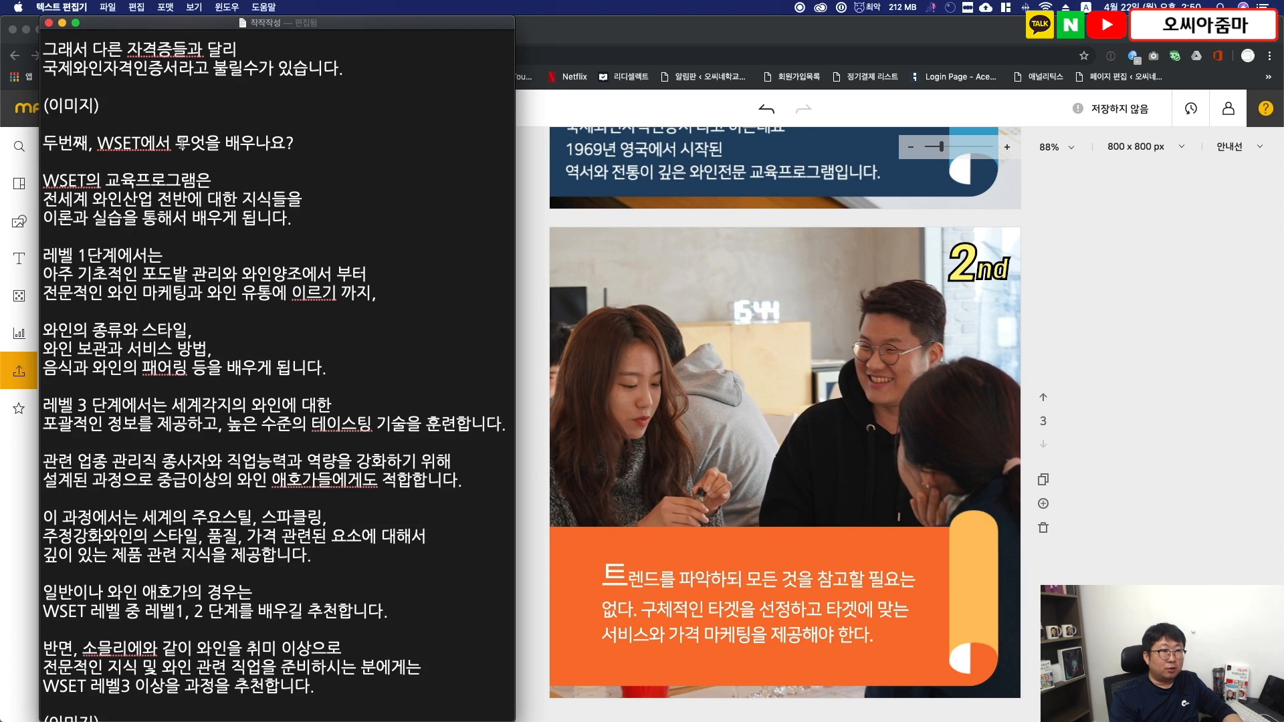
drag(176, 143, 282, 145)
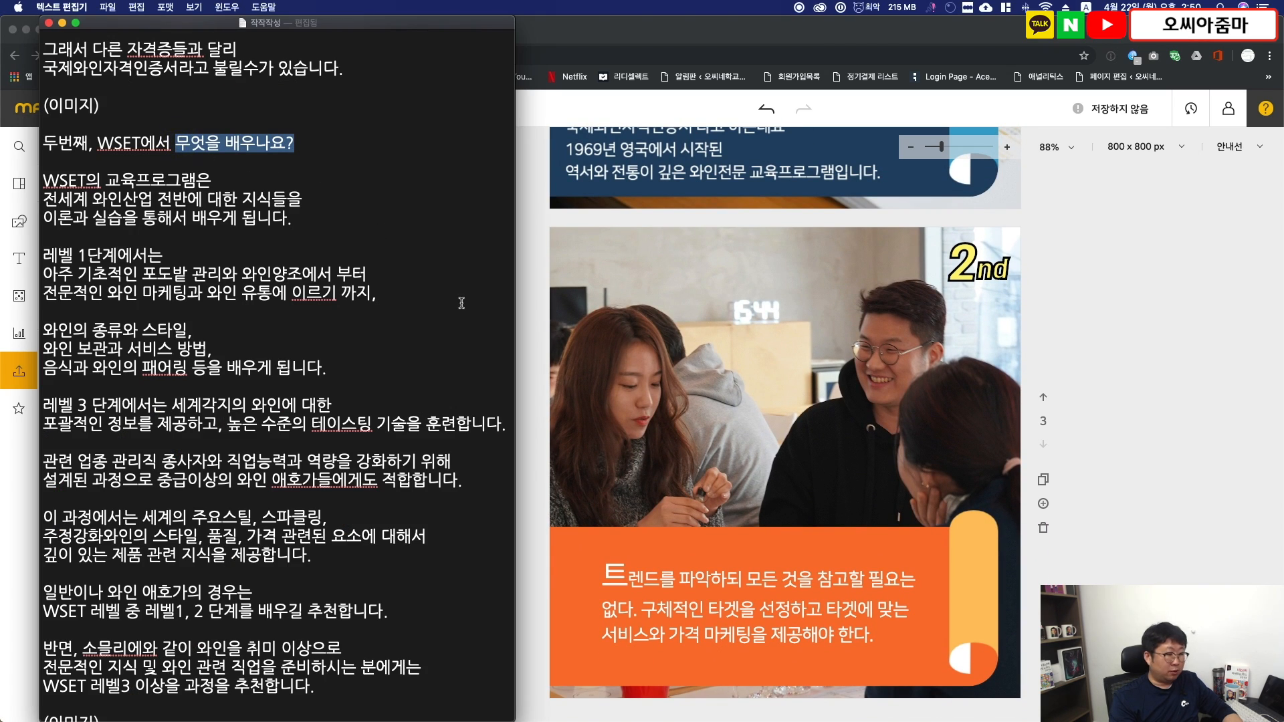
key(super+c)
click(613, 579)
key(super+v)
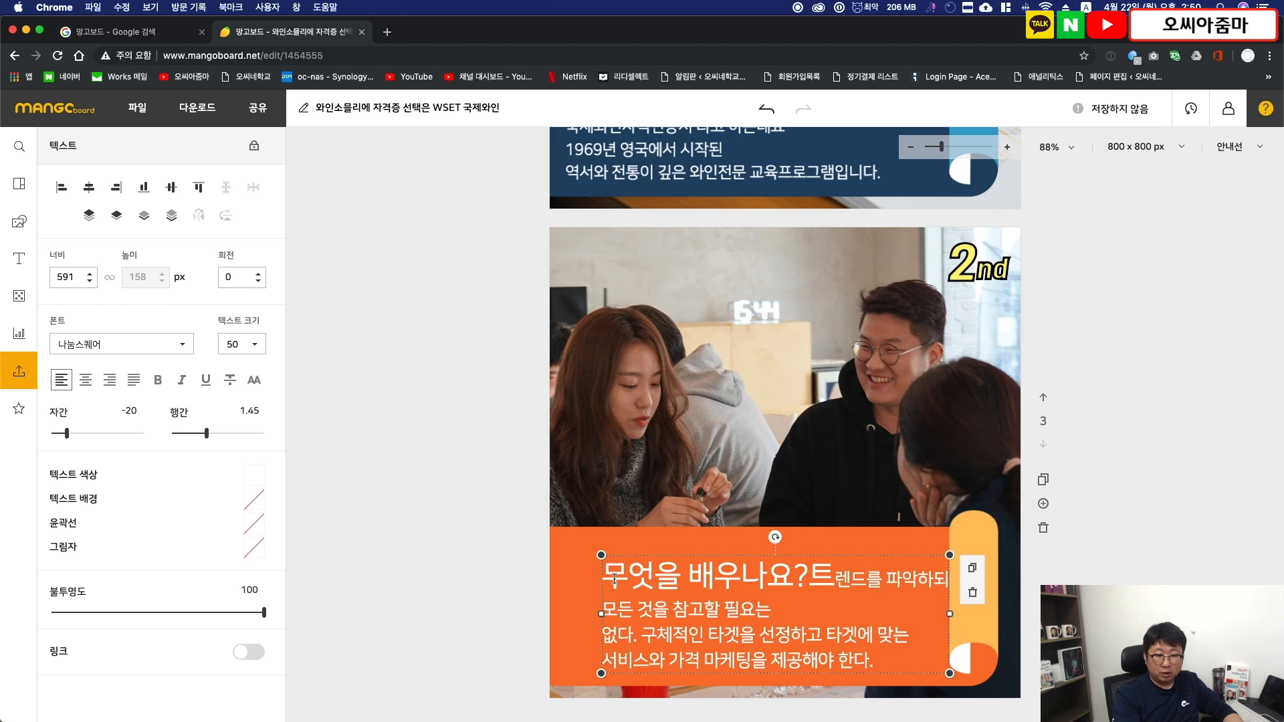
- Replace the leftover page 3 banner text with "전세계 와인산업 전반에 대한 지식들을 이론과 실습을 통해서 배우게 됩니다." and enlarge the text box to 610 px wide
drag(813, 573, 815, 606)
key(BackSpace)
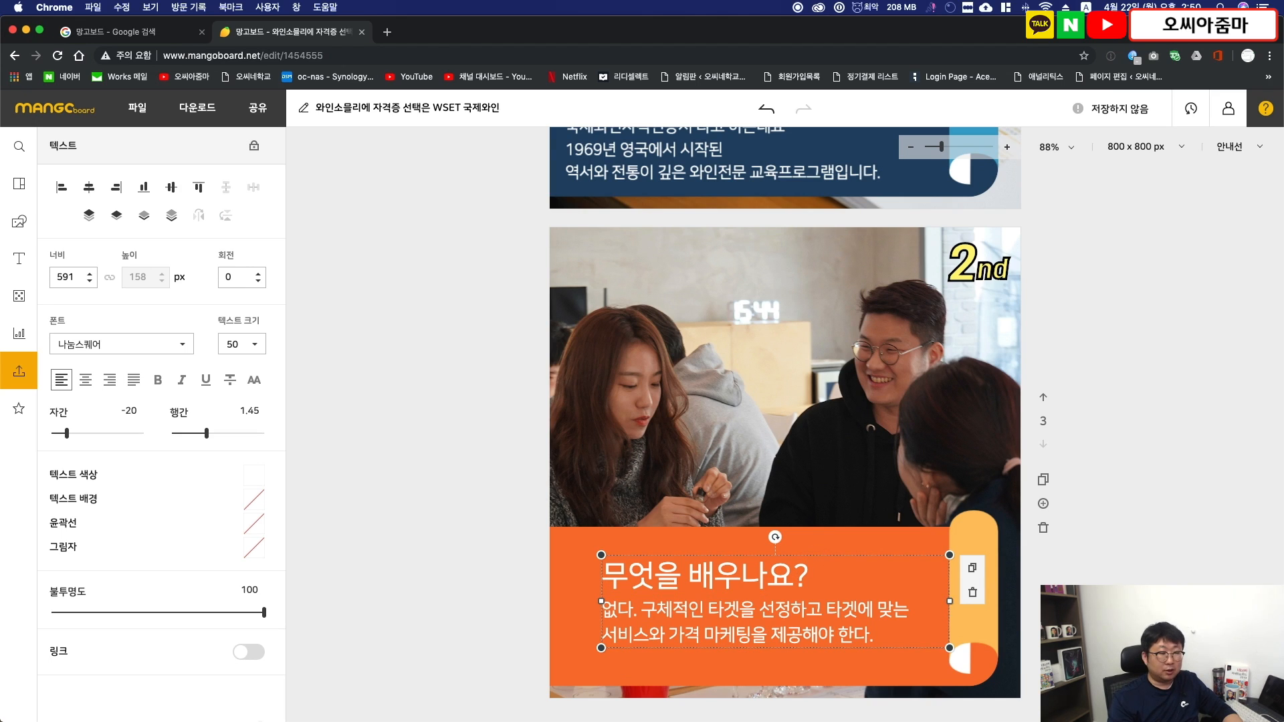
key(super+Tab)
drag(292, 219, 44, 201)
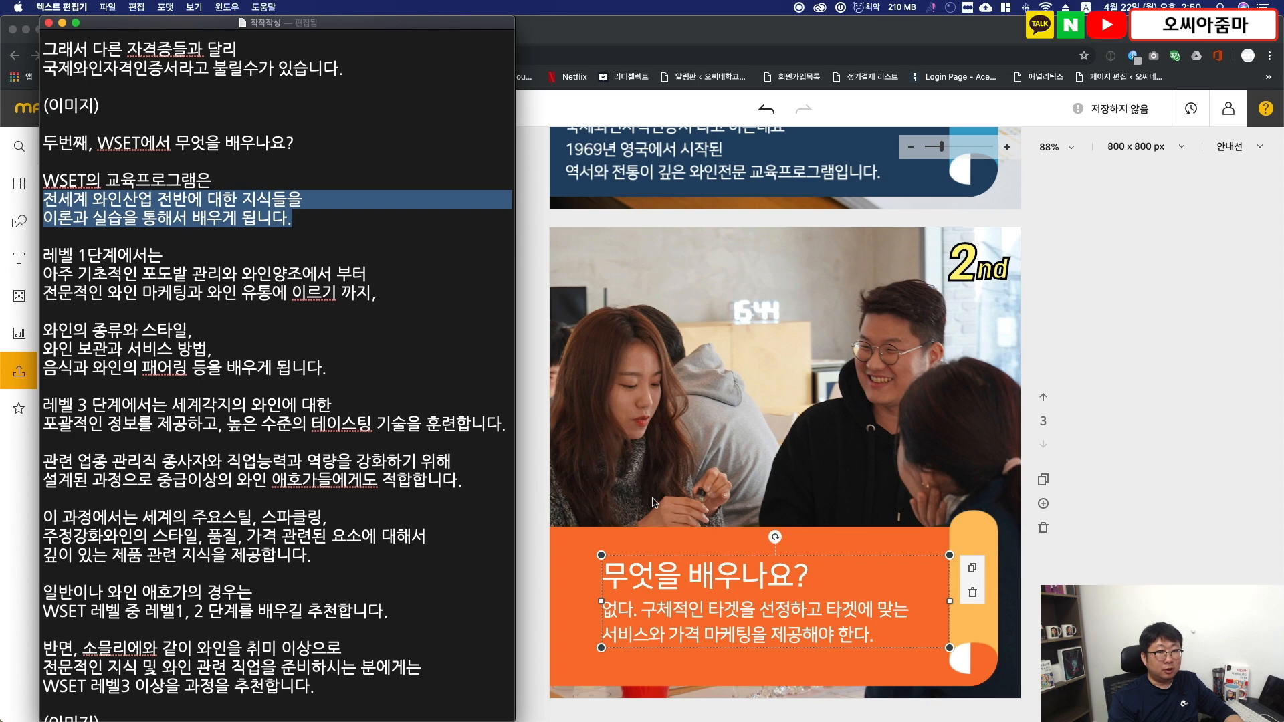
key(super+Tab)
drag(890, 639, 604, 609)
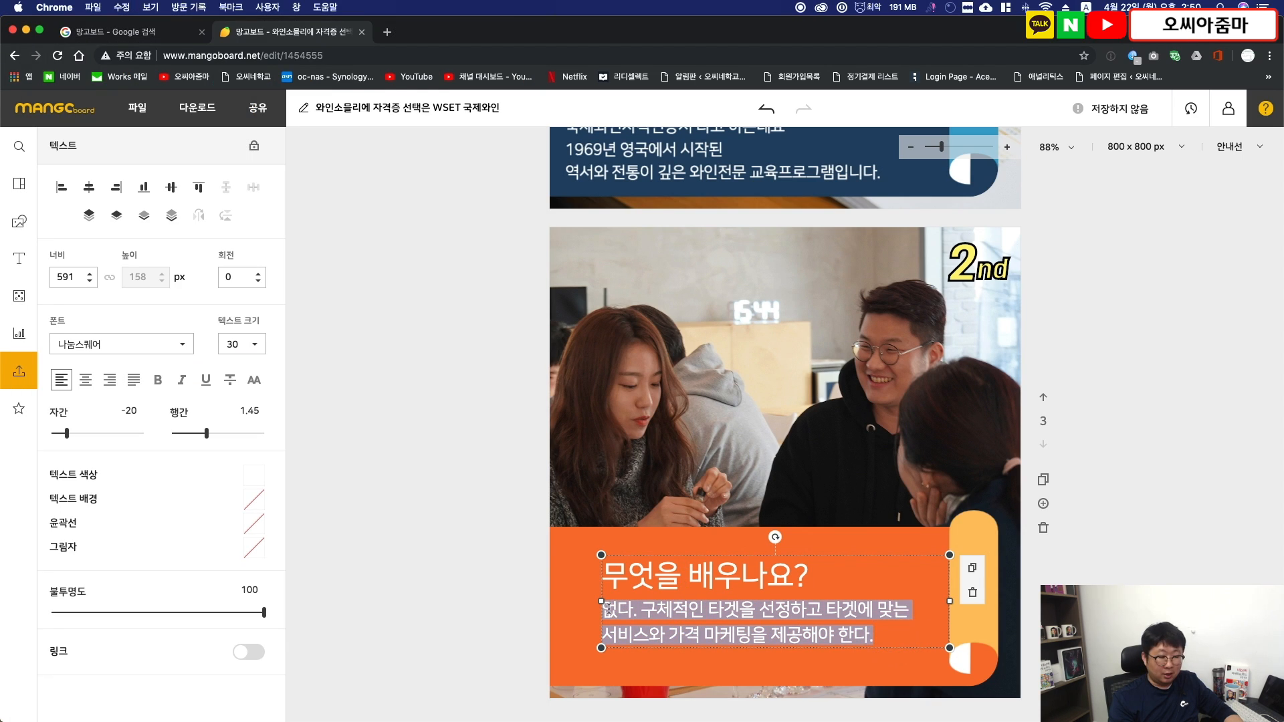
key(super+v)
drag(898, 617, 926, 665)
- Make the page 3 banner heading "무엇을 배우나요?" bold and color it yellow (#fff578)
click(798, 573)
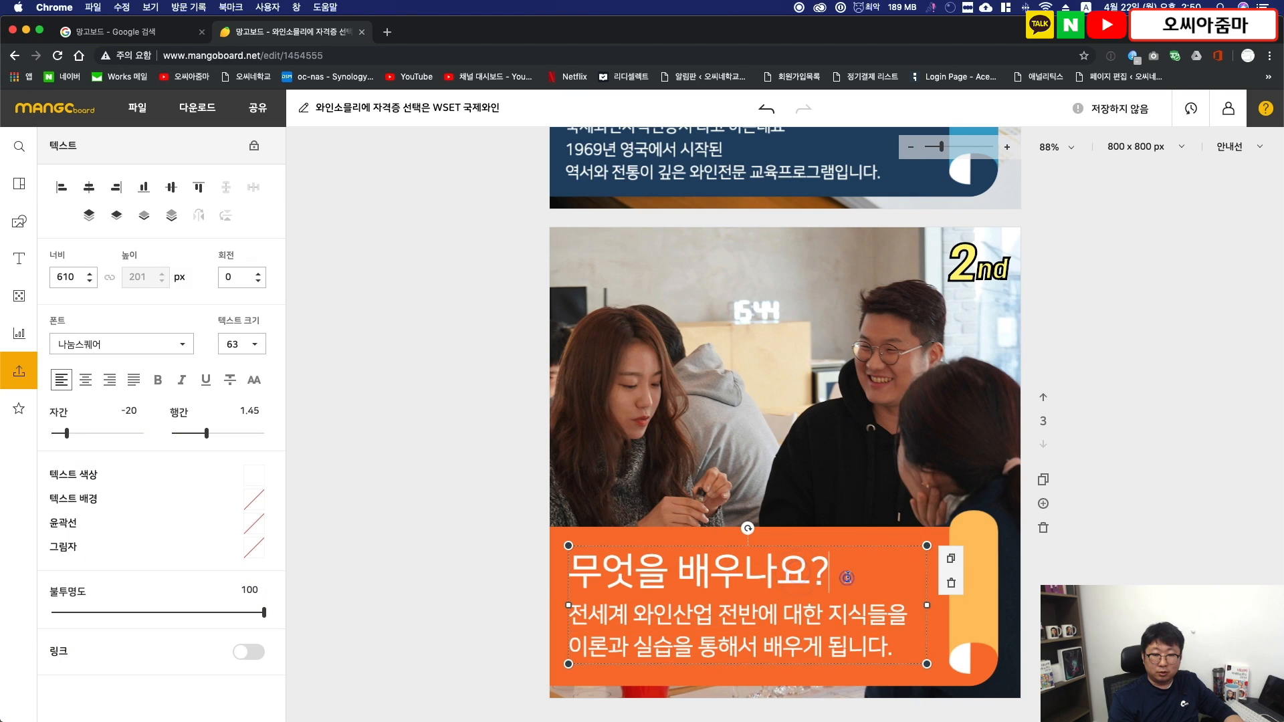
click(158, 380)
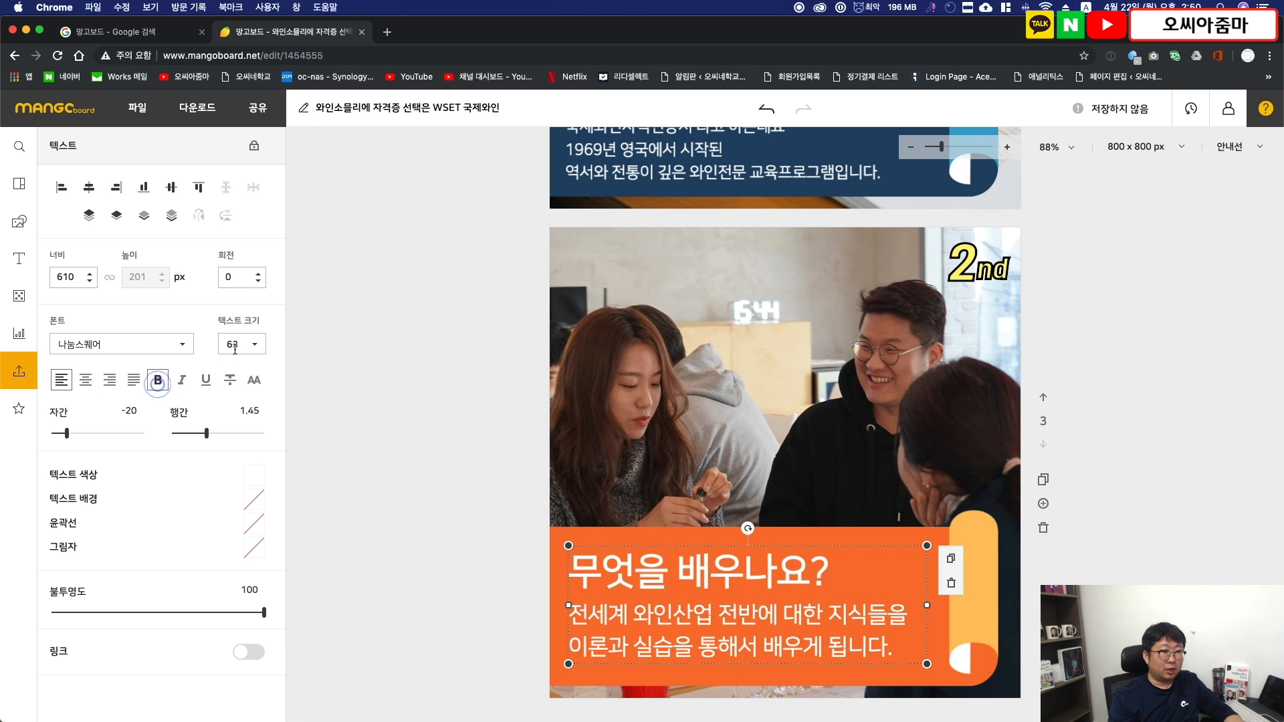
click(257, 477)
click(385, 610)
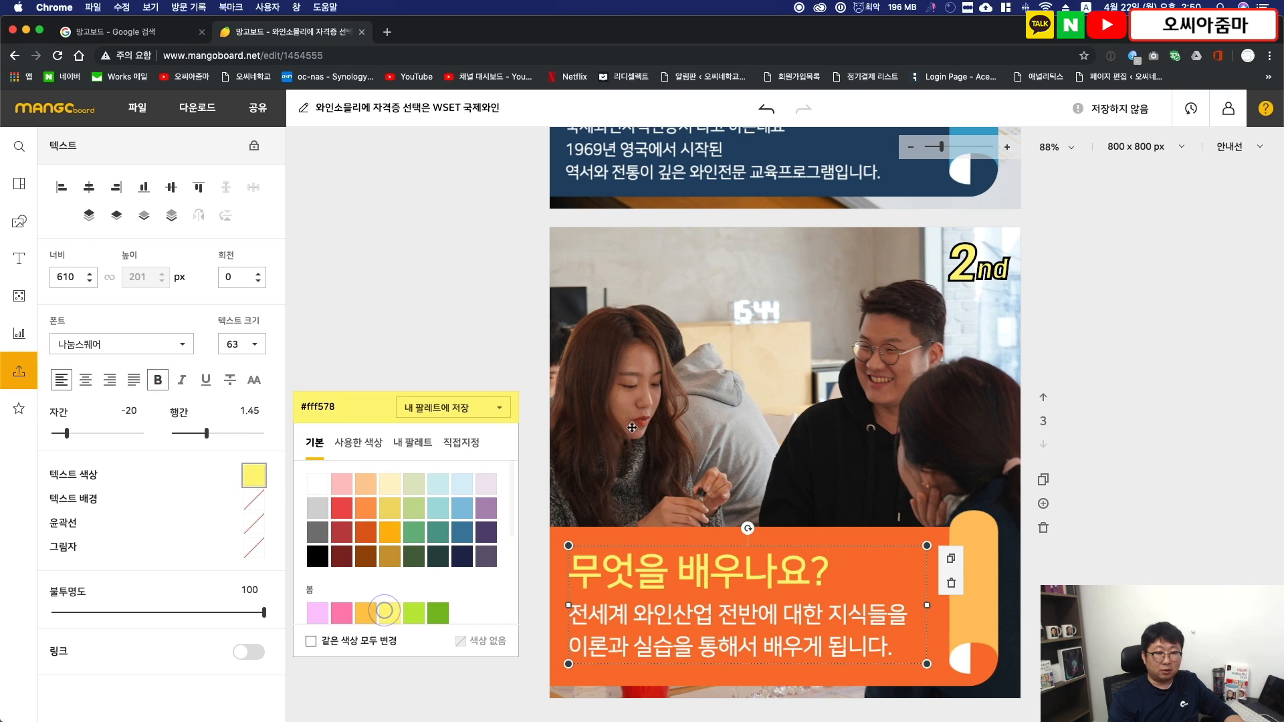
click(532, 388)
- Add a new page 4 after page 3 and apply the green "3rd" card news template "역경을 기회로 만들어라"
scroll(712, 316, up, 2)
scroll(713, 316, down, 3)
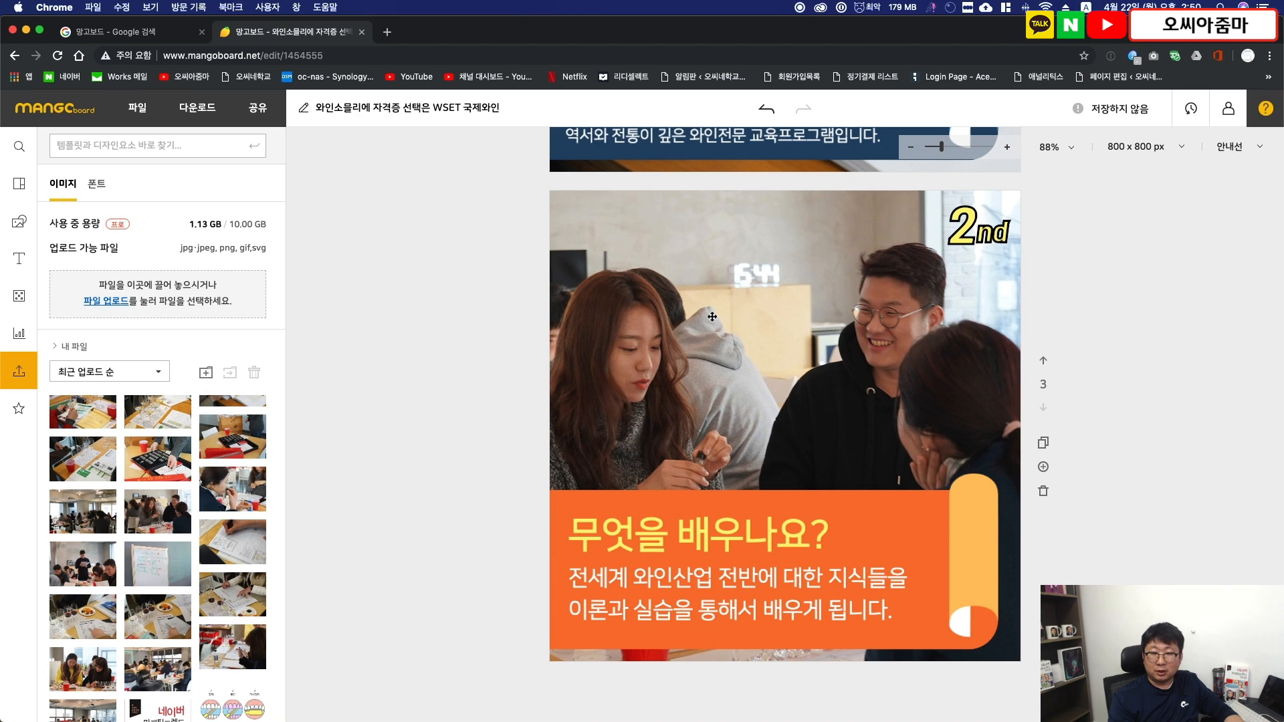
click(1044, 468)
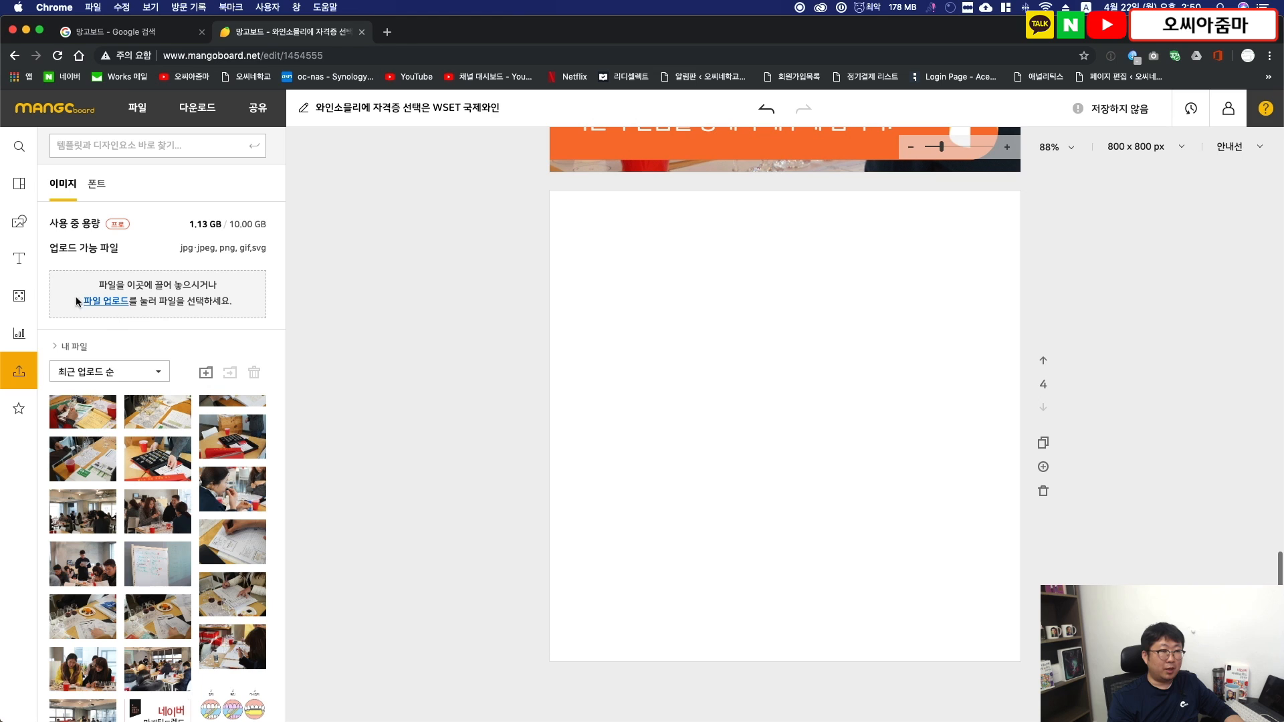
click(18, 183)
click(214, 487)
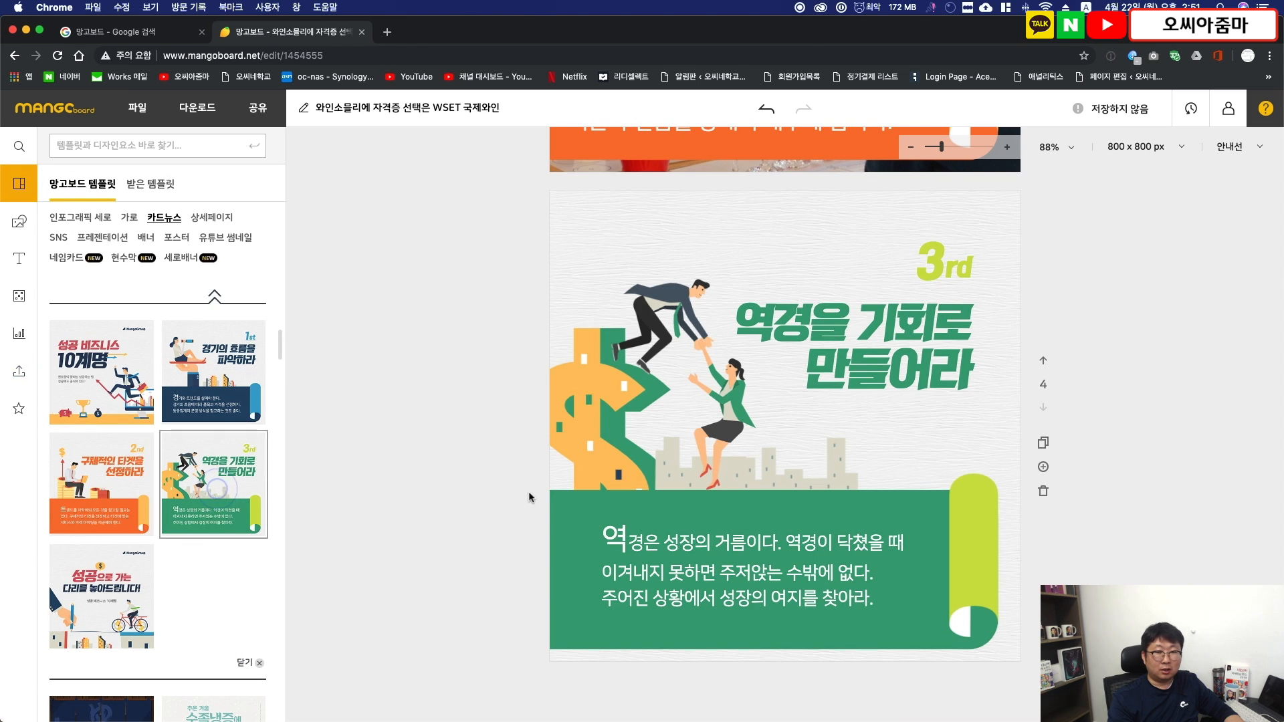
- Delete the title, dollar sign, people and city illustrations, and the green "3rd" label from page 4
click(615, 387)
key(Delete)
click(718, 392)
key(Delete)
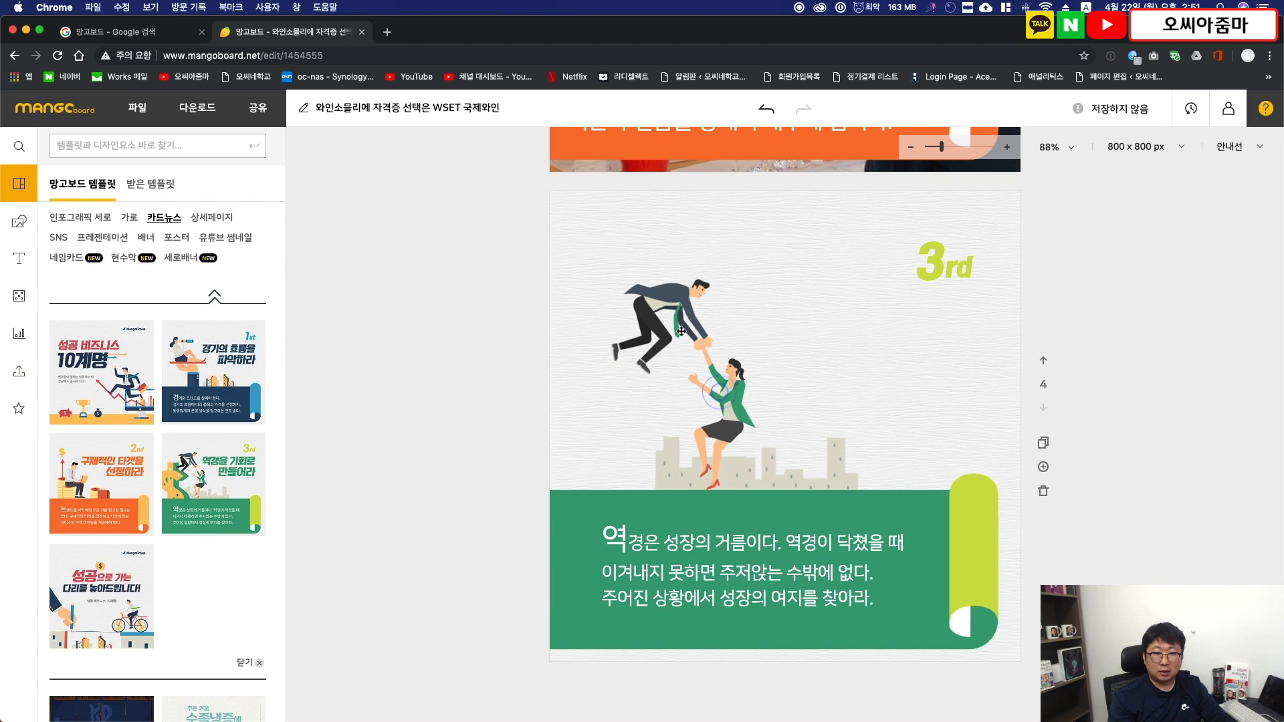
click(681, 331)
key(Delete)
click(722, 391)
key(Delete)
click(733, 445)
key(Delete)
click(934, 269)
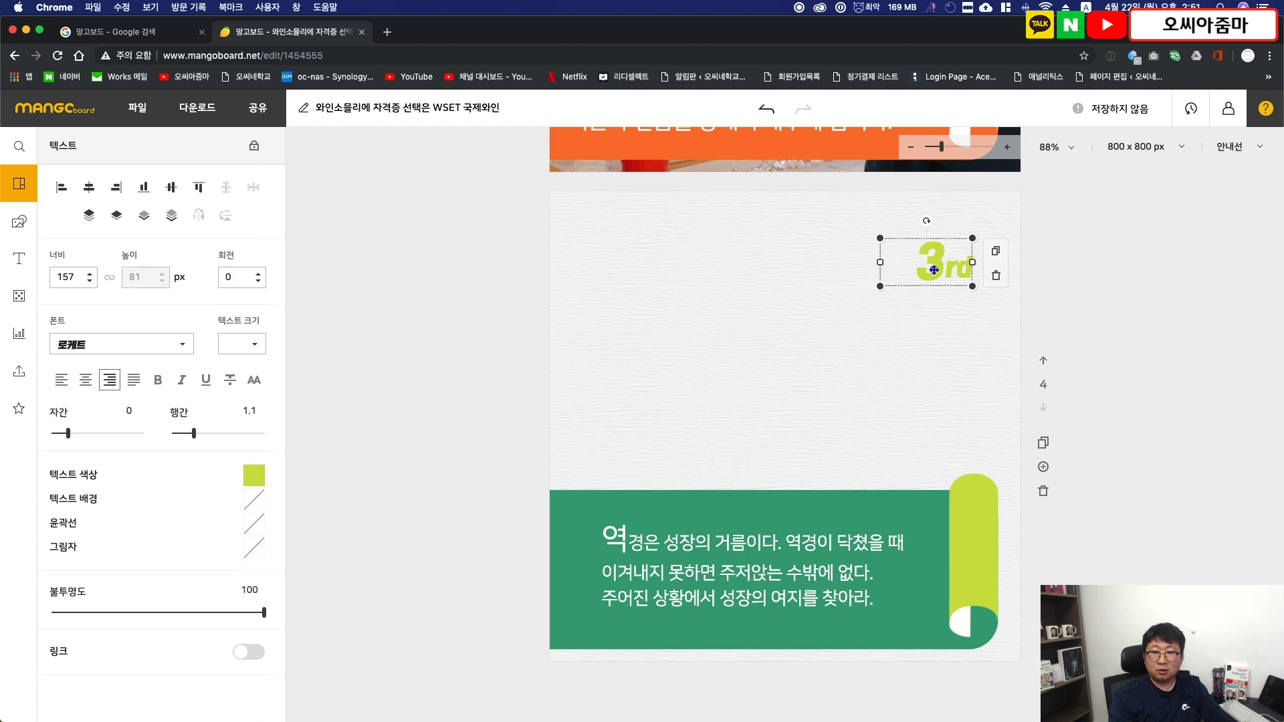
key(Delete)
- Copy the outlined yellow "2nd" label from page 3 to the upper corner of page 4
scroll(1146, 328, up, 6)
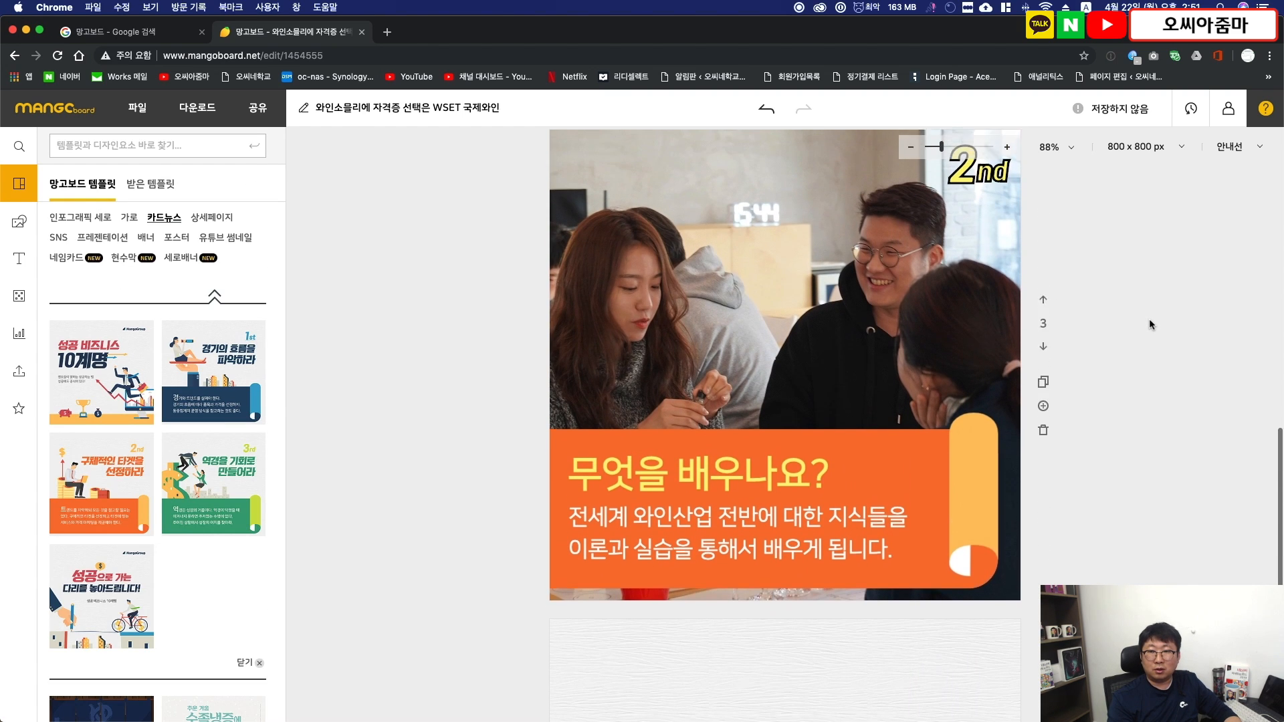
click(976, 210)
scroll(959, 356, down, 6)
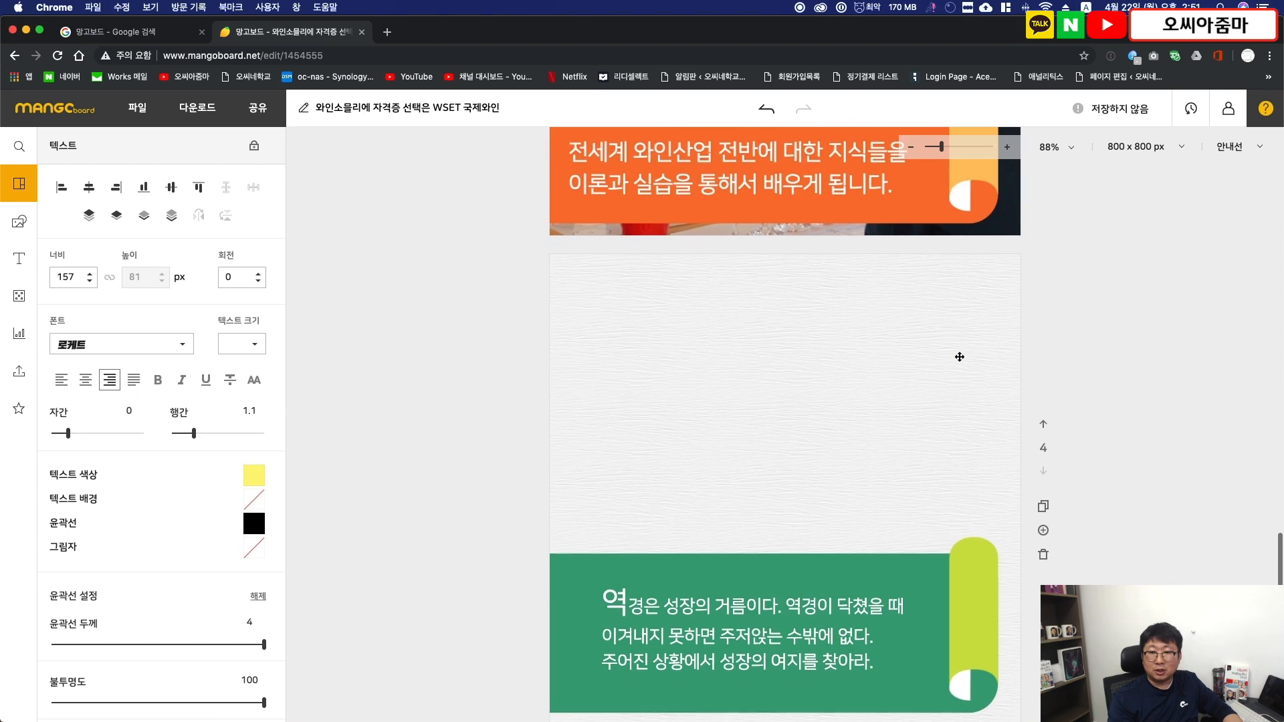
scroll(959, 357, down, 1)
click(944, 302)
- Change the text of the outlined label on page 4 to "3rd"
click(969, 271)
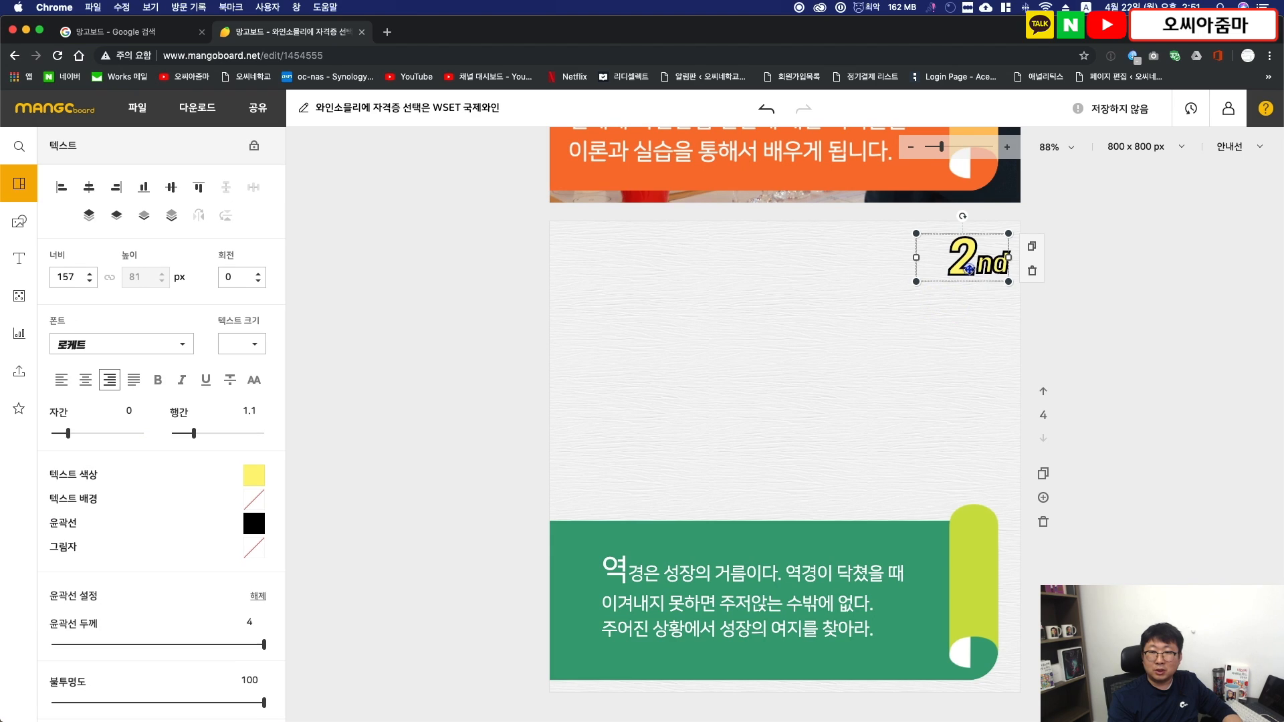
text(3)
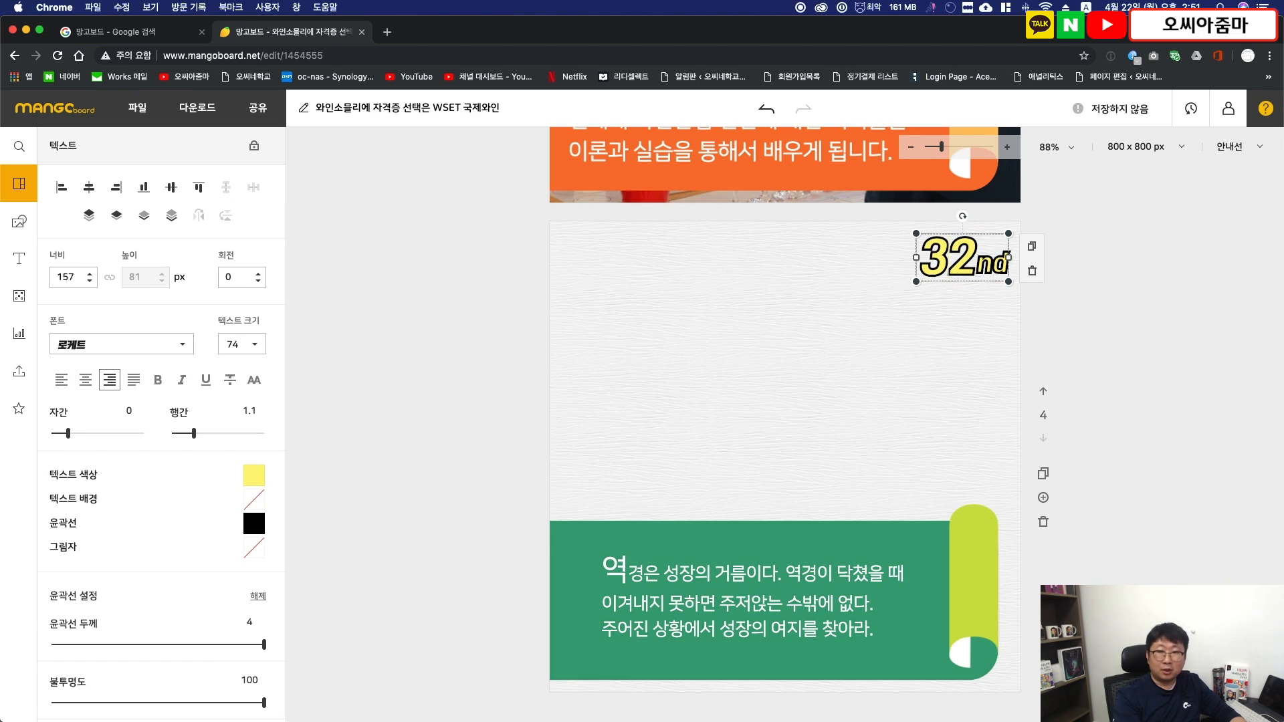
key(Delete)
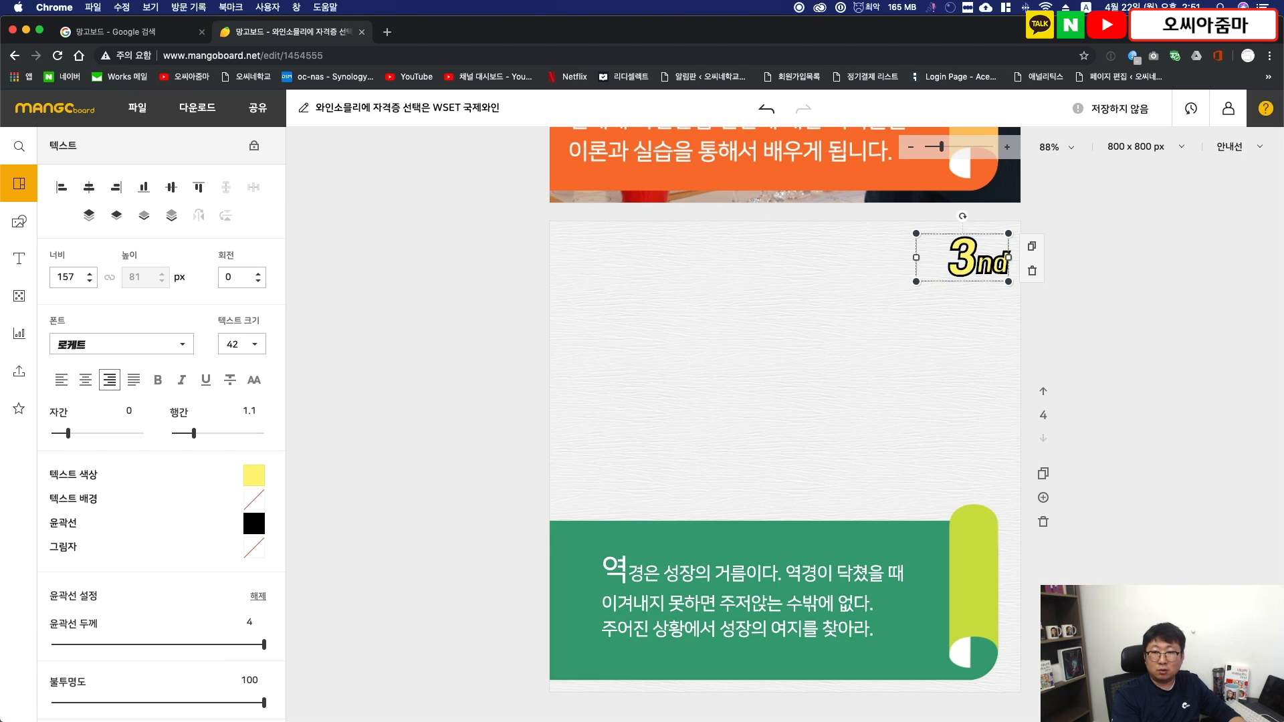
text(rd)
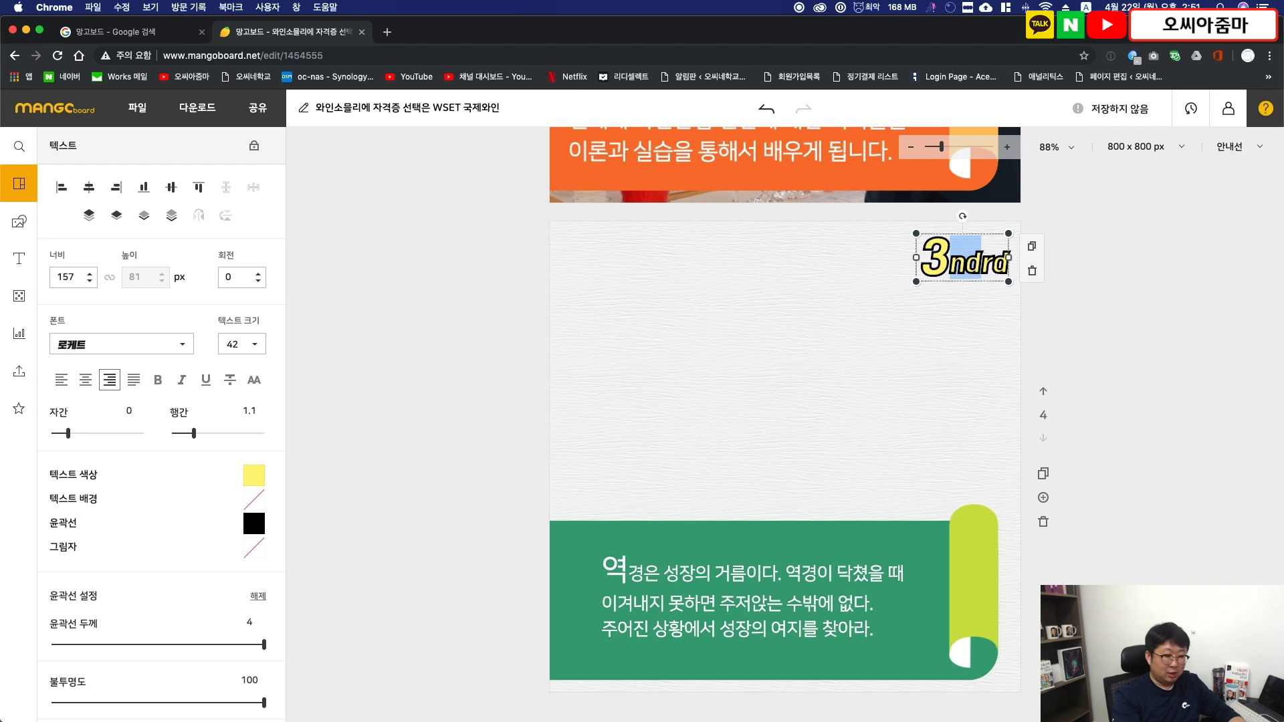
key(BackSpace)
click(667, 405)
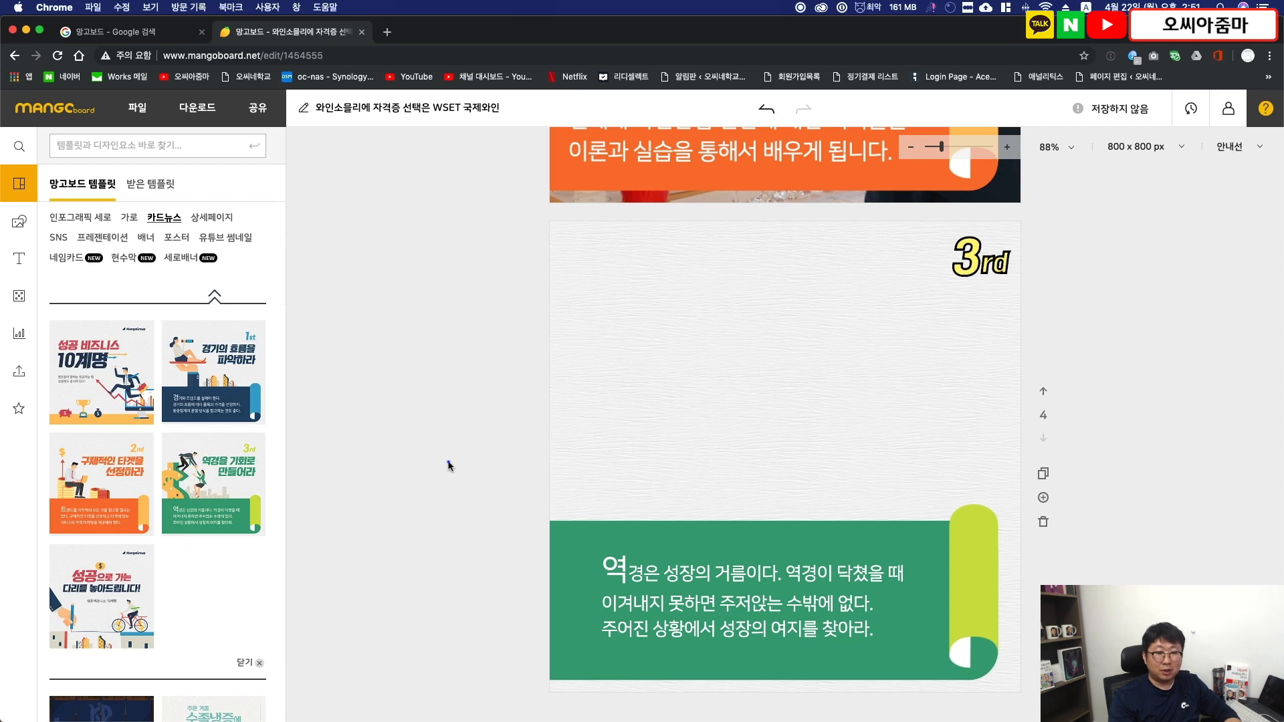
- Copy "당신을 위한 과정" from the article and use it to replace the first sentence of the page 4 banner text
key(super+Tab)
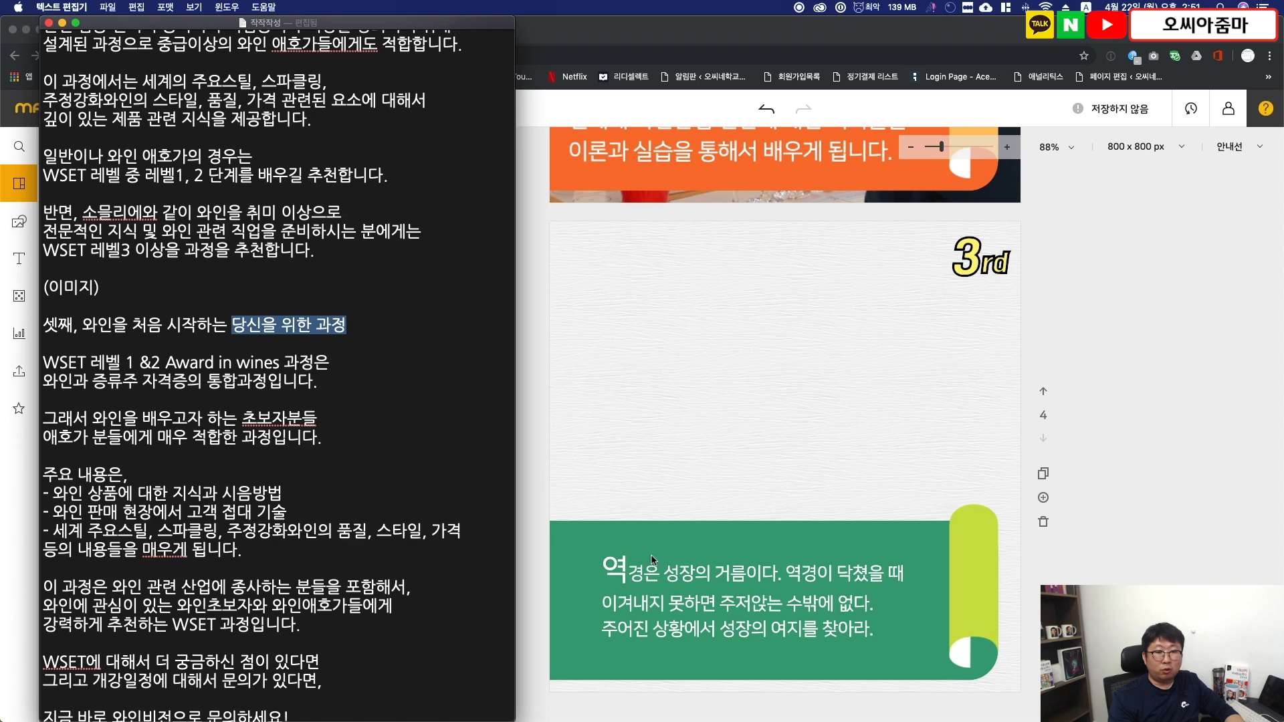
click(611, 566)
double_click(611, 565)
click(610, 566)
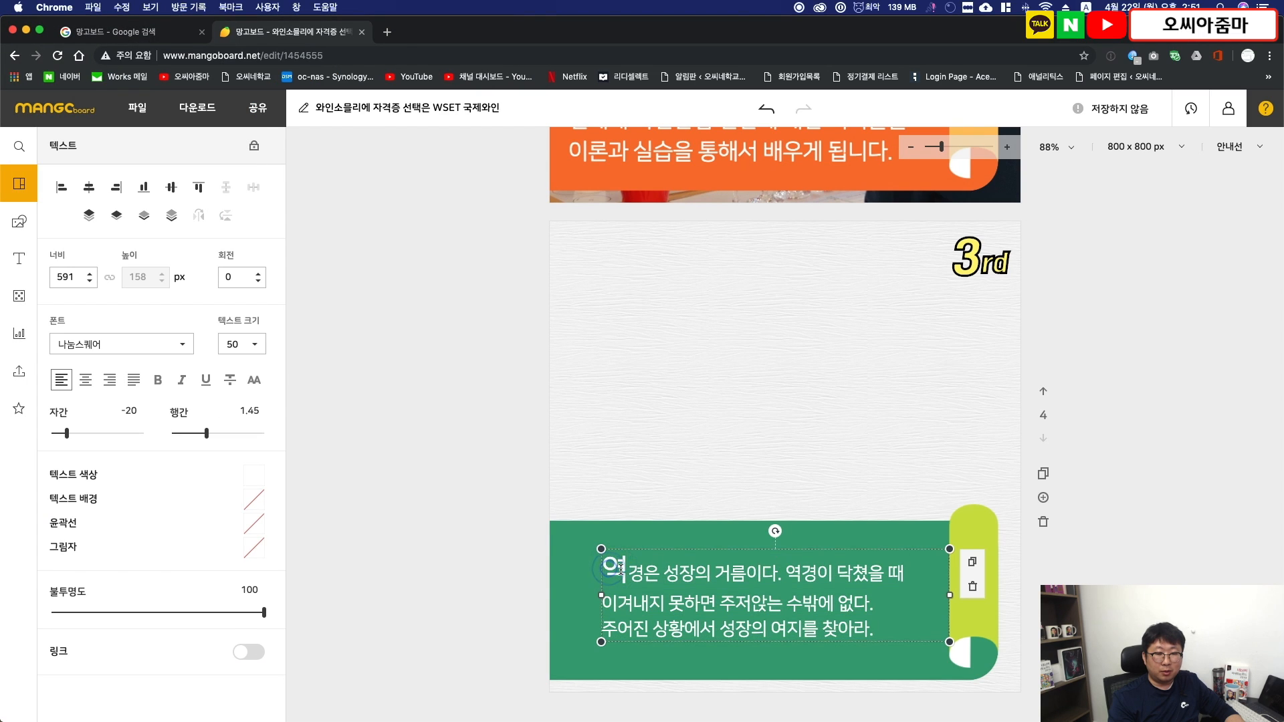
text(당신을 위한 과정)
key(shift+Down)
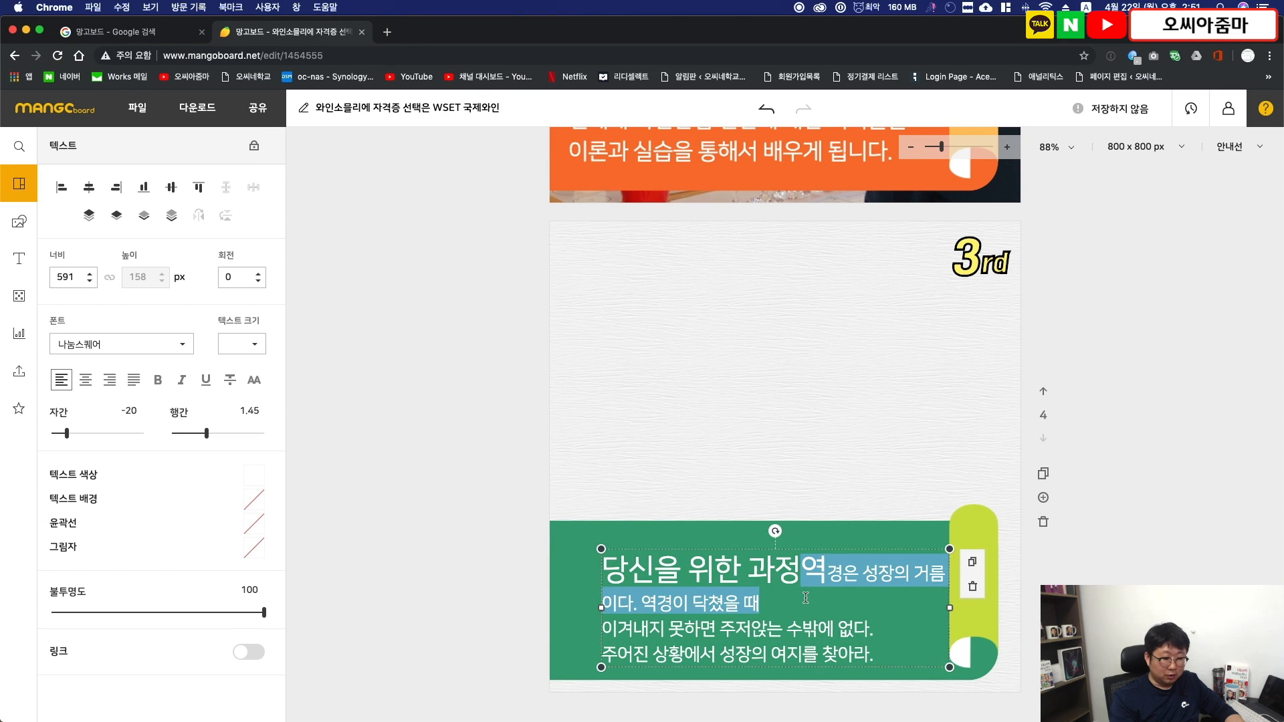
key(BackSpace)
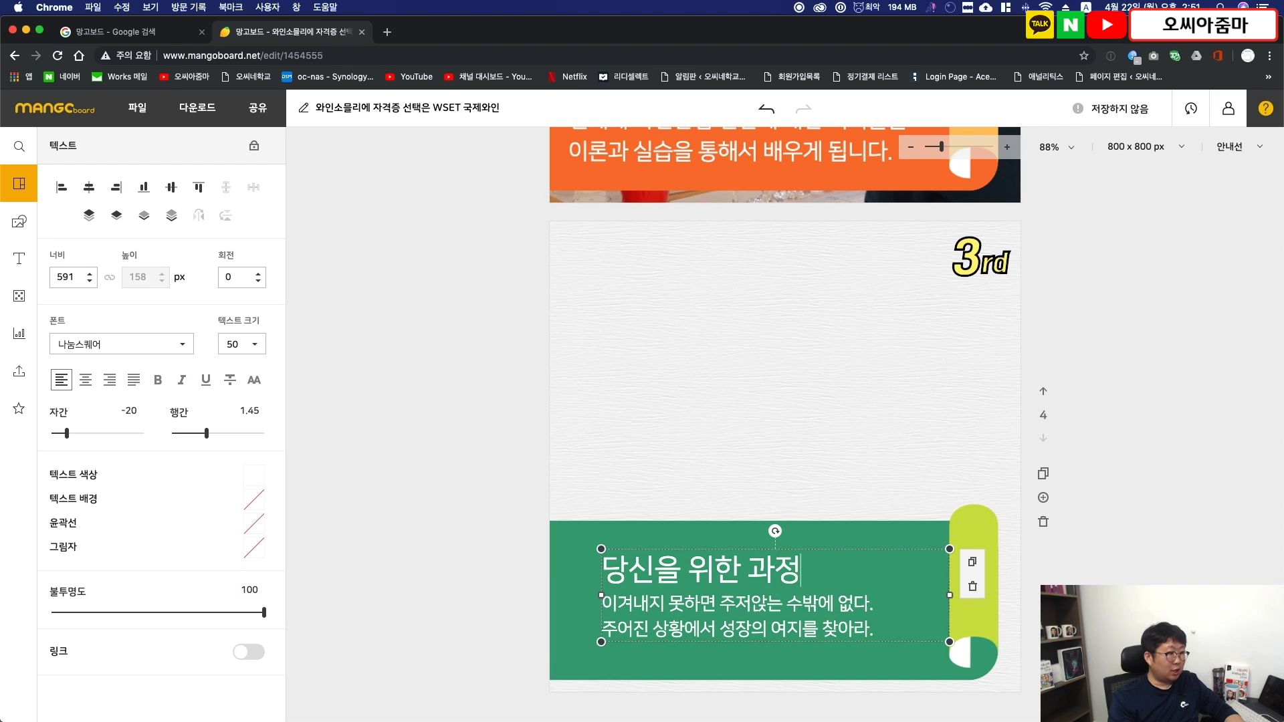
- Replace the remaining page 4 banner text with the article's "WSET 레벨 1 &2 Award in wines" passage without blank lines, scaled and moved to fit the banner
key(super+Tab)
drag(43, 362, 392, 449)
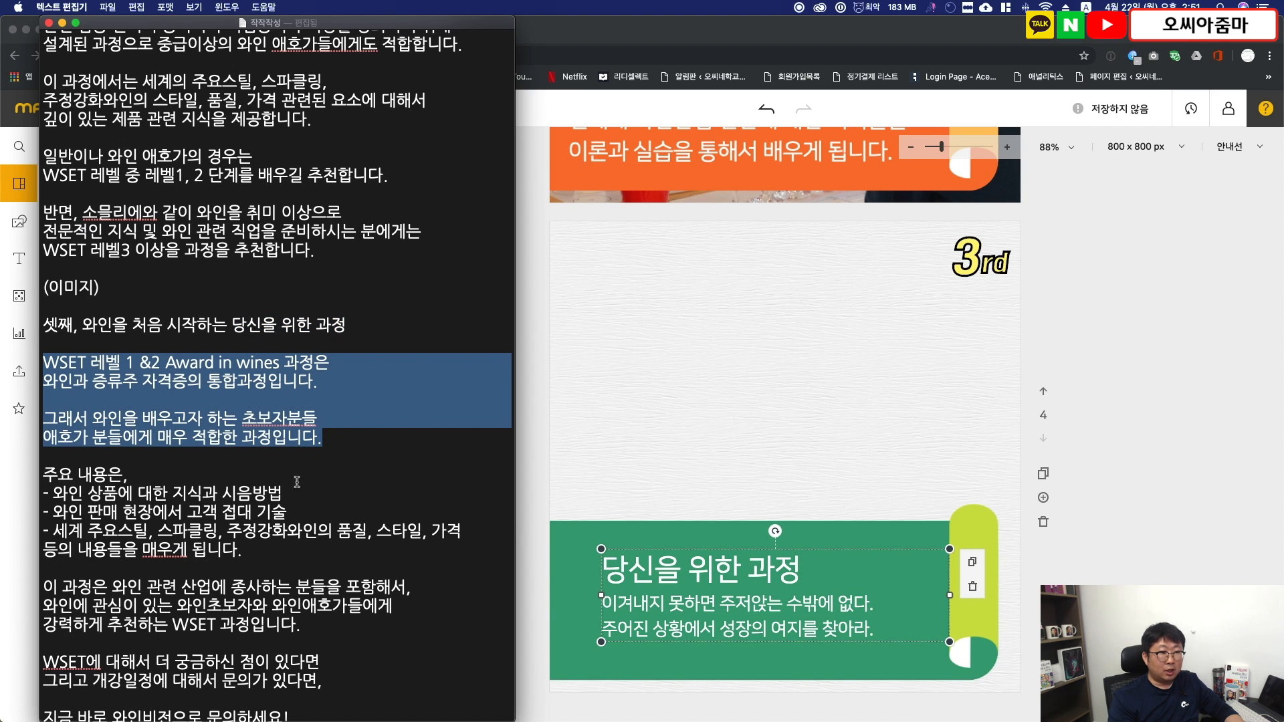
key(super+Tab)
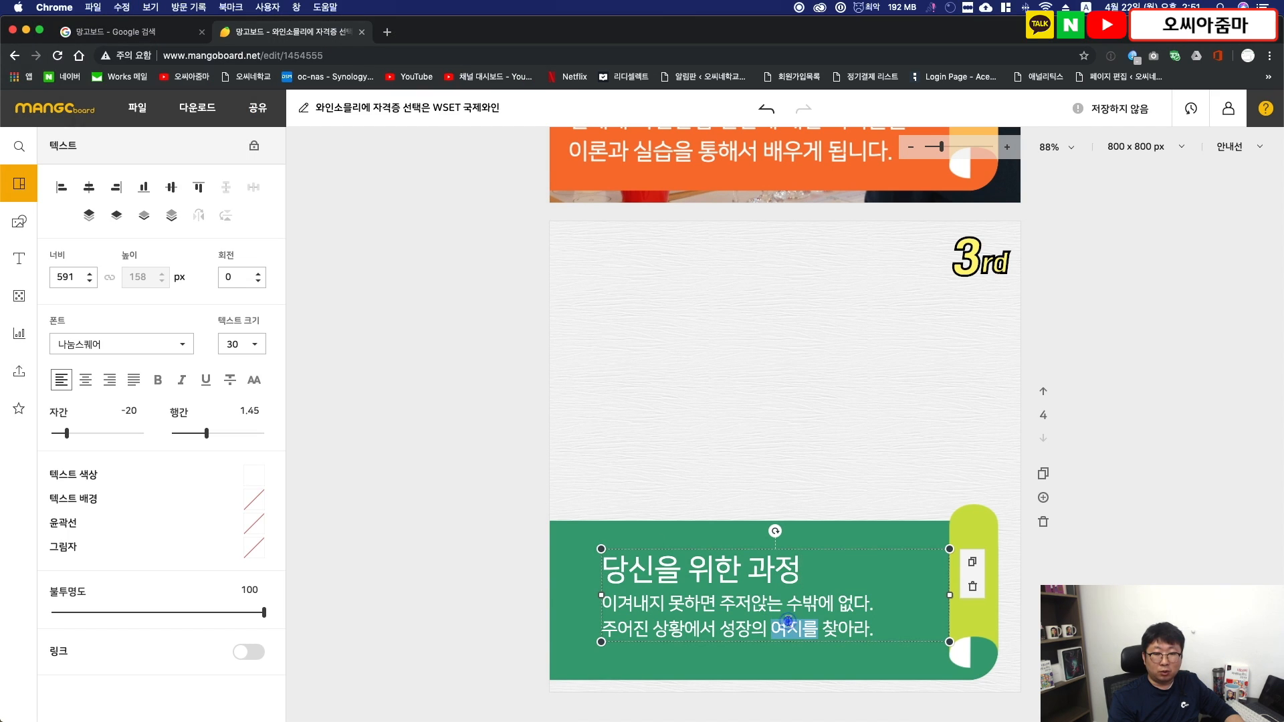
triple_click(749, 614)
key(super+v)
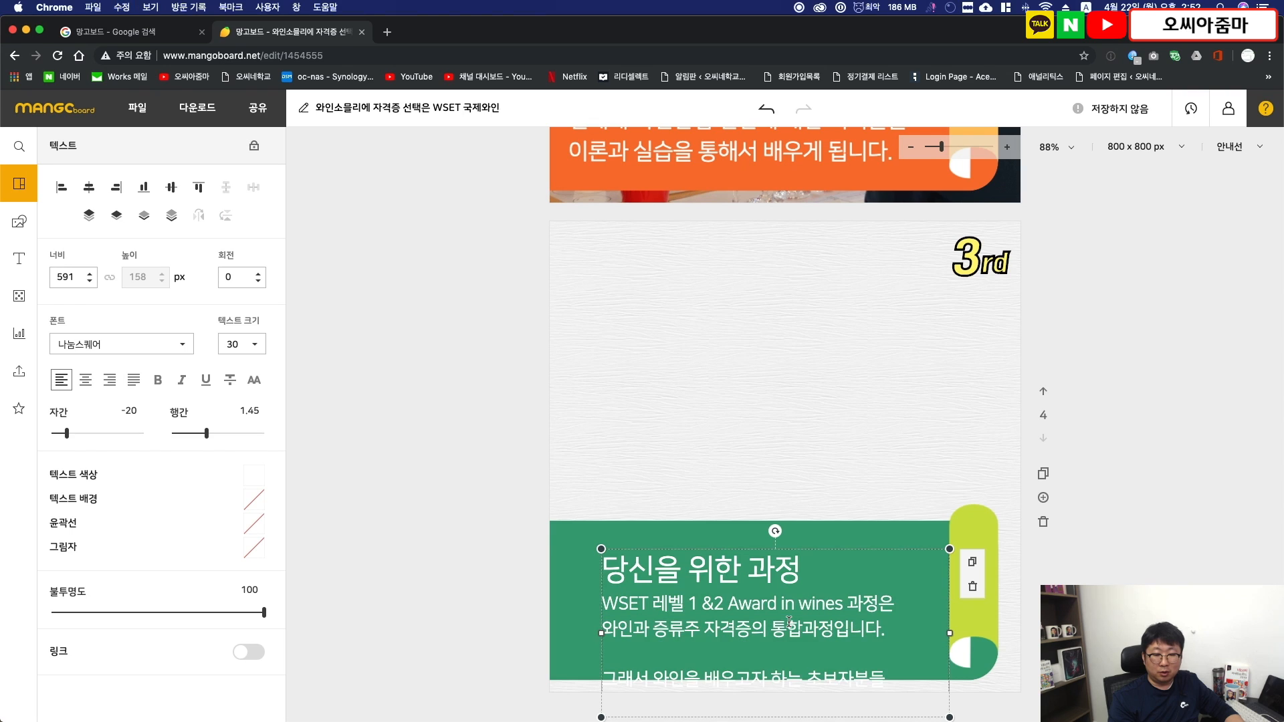
click(640, 652)
key(BackSpace)
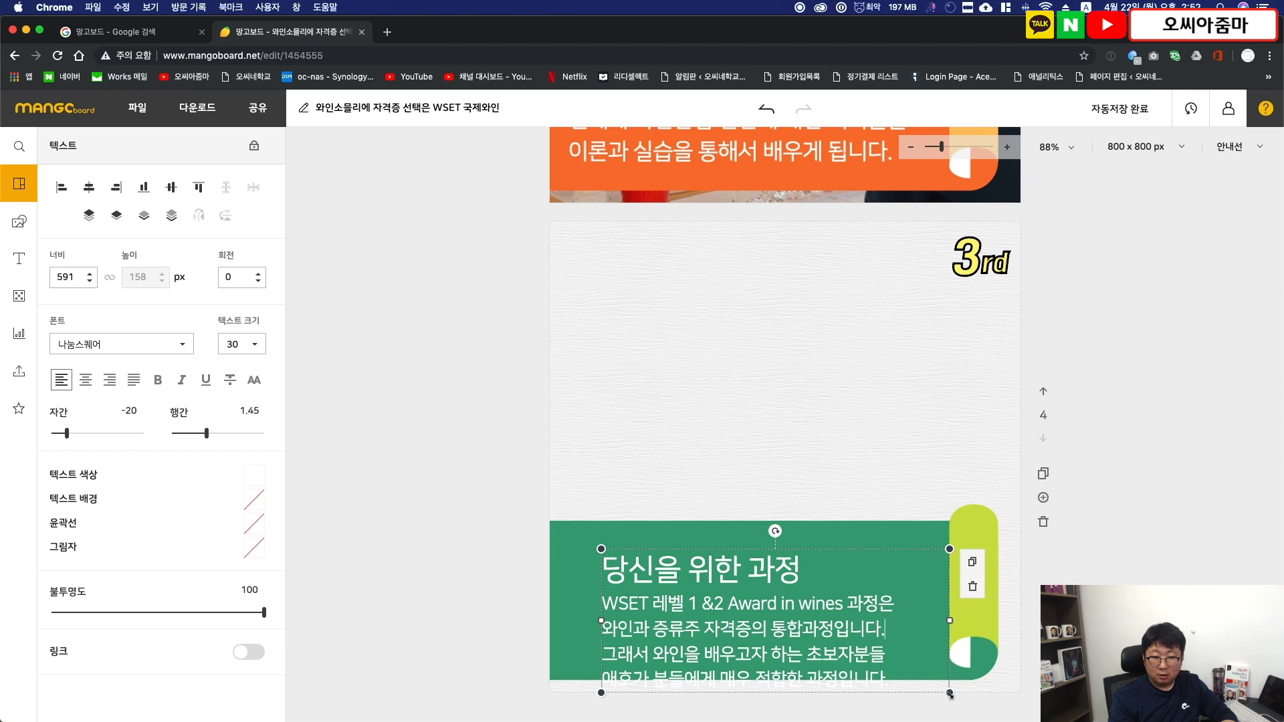
drag(950, 694, 905, 677)
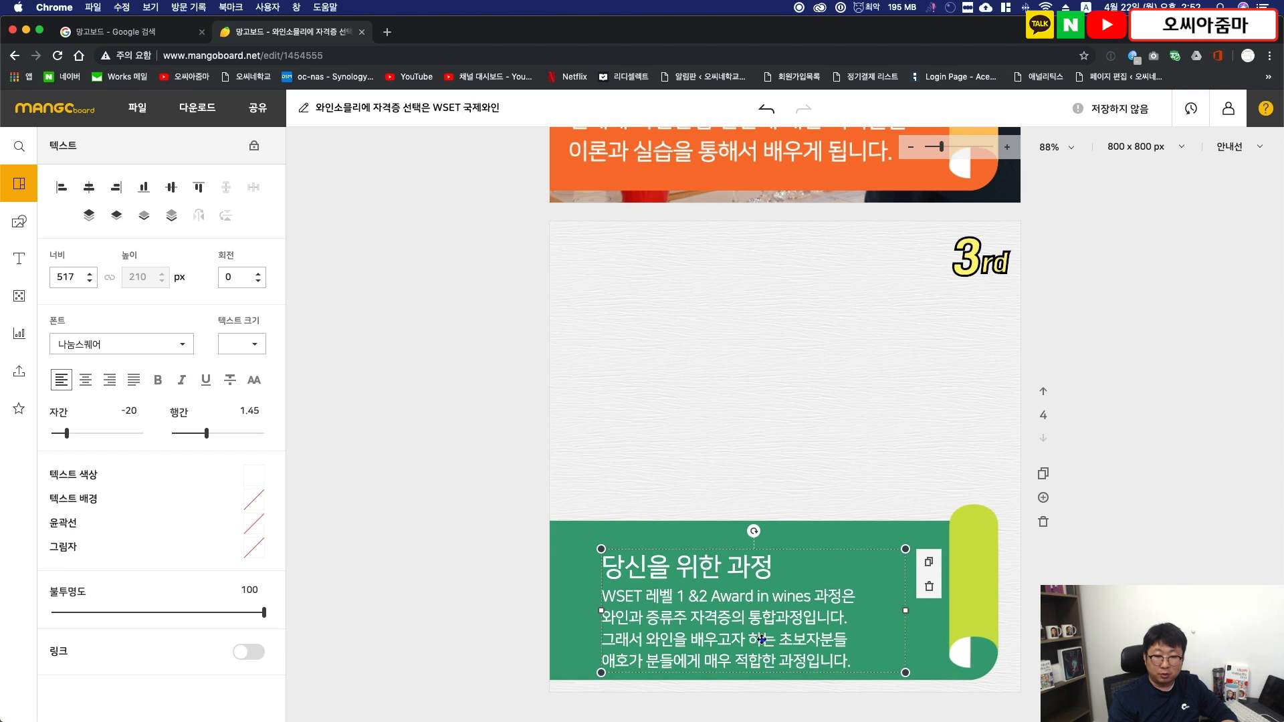
drag(761, 640, 732, 625)
- Widen the page 4 banner text box to 638 px and re-break the body lines after "증류주" and "분들에게"
double_click(654, 601)
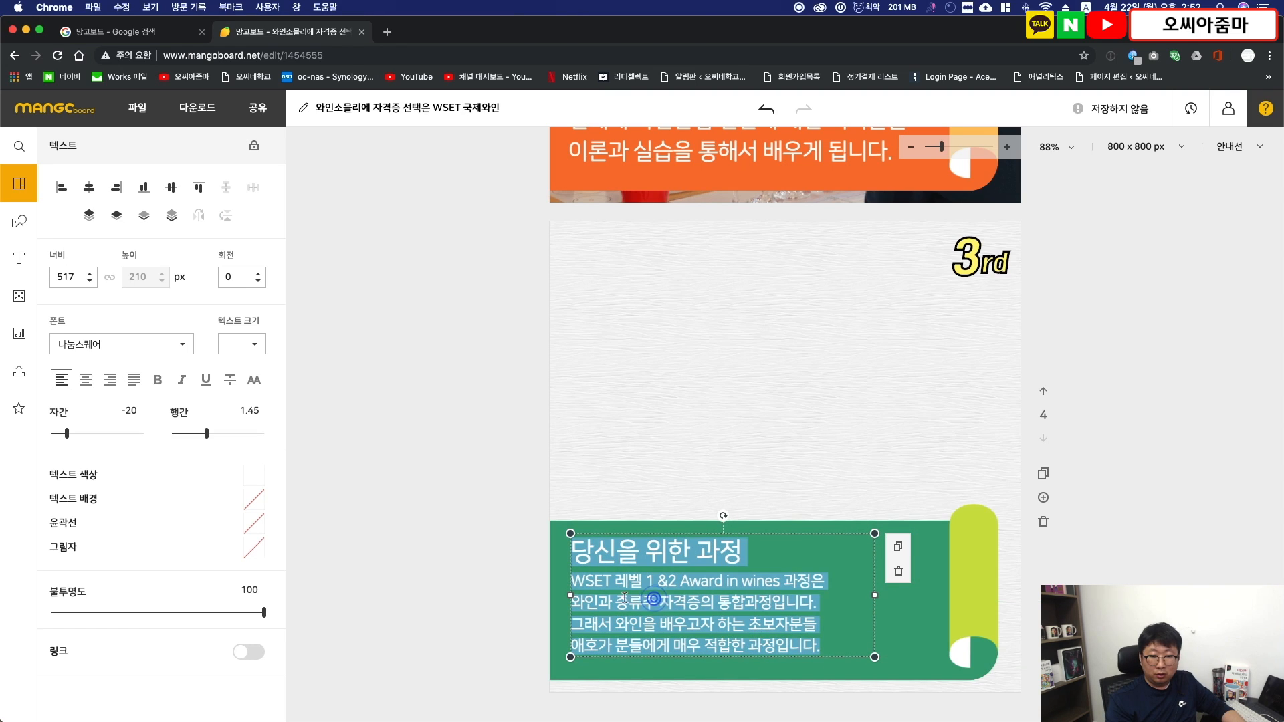
click(607, 600)
click(572, 600)
key(BackSpace)
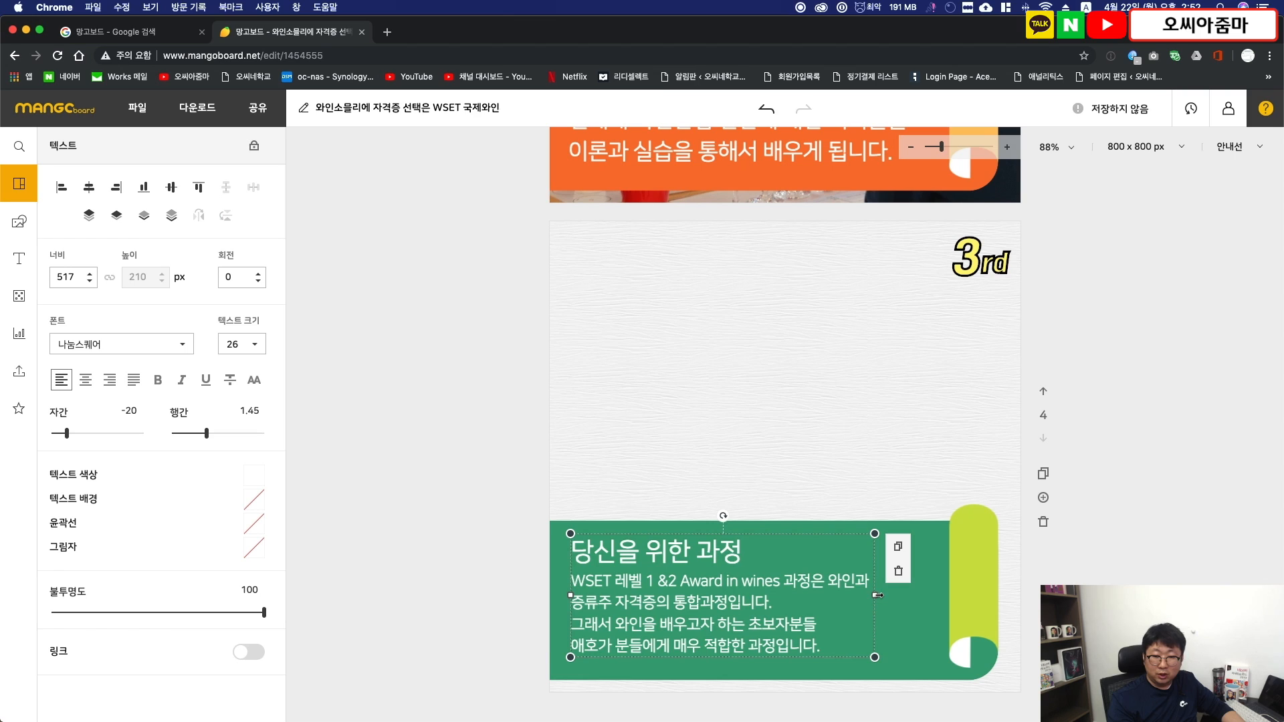
drag(876, 595, 948, 596)
click(915, 582)
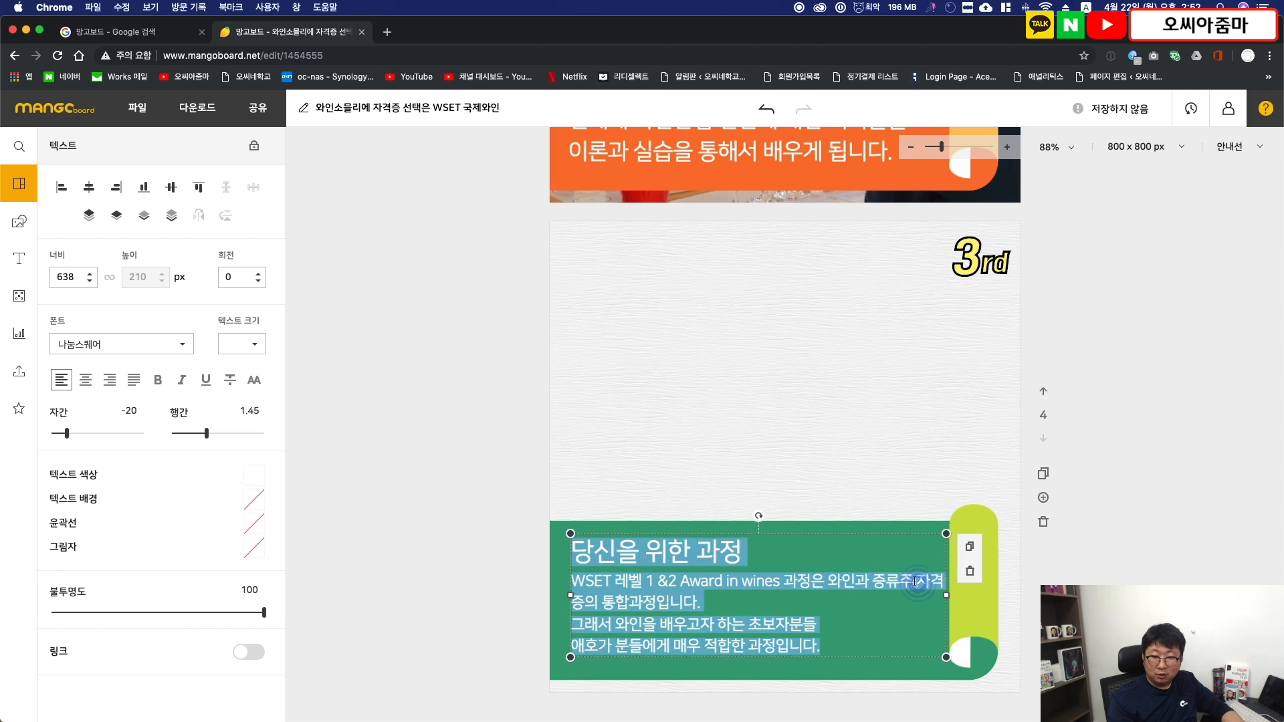
click(915, 582)
key(Return)
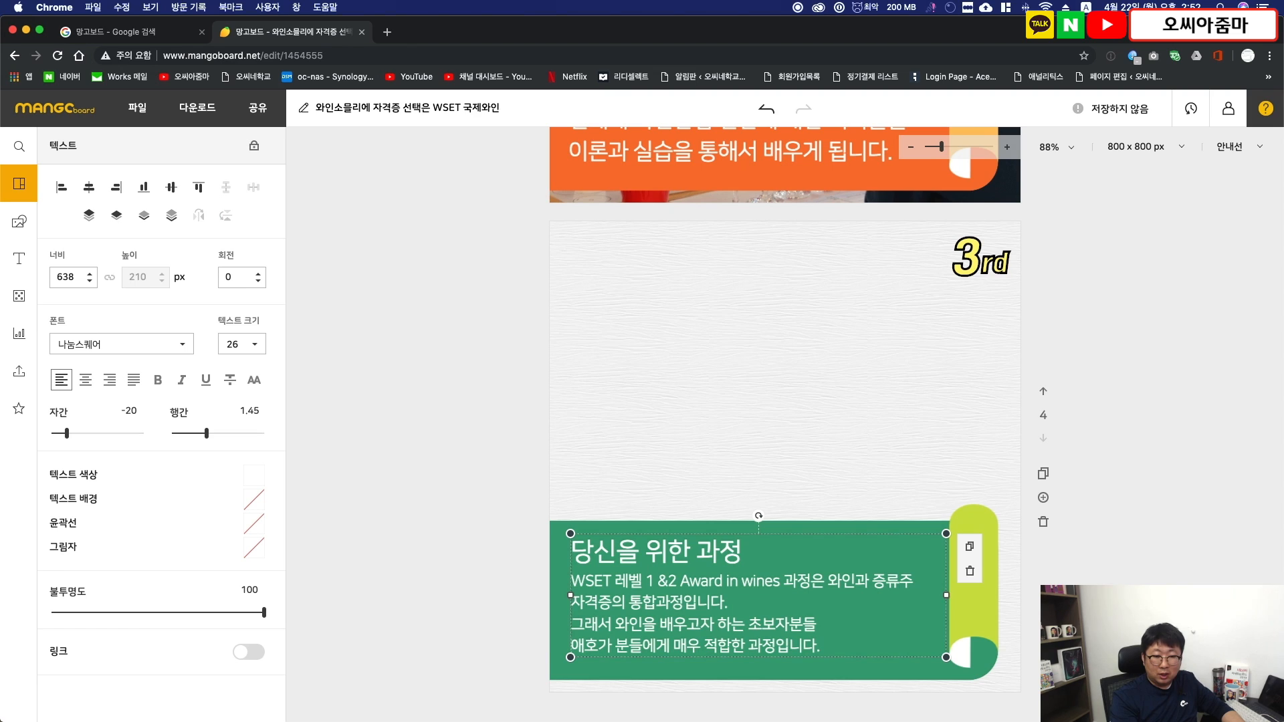
key(BackSpace)
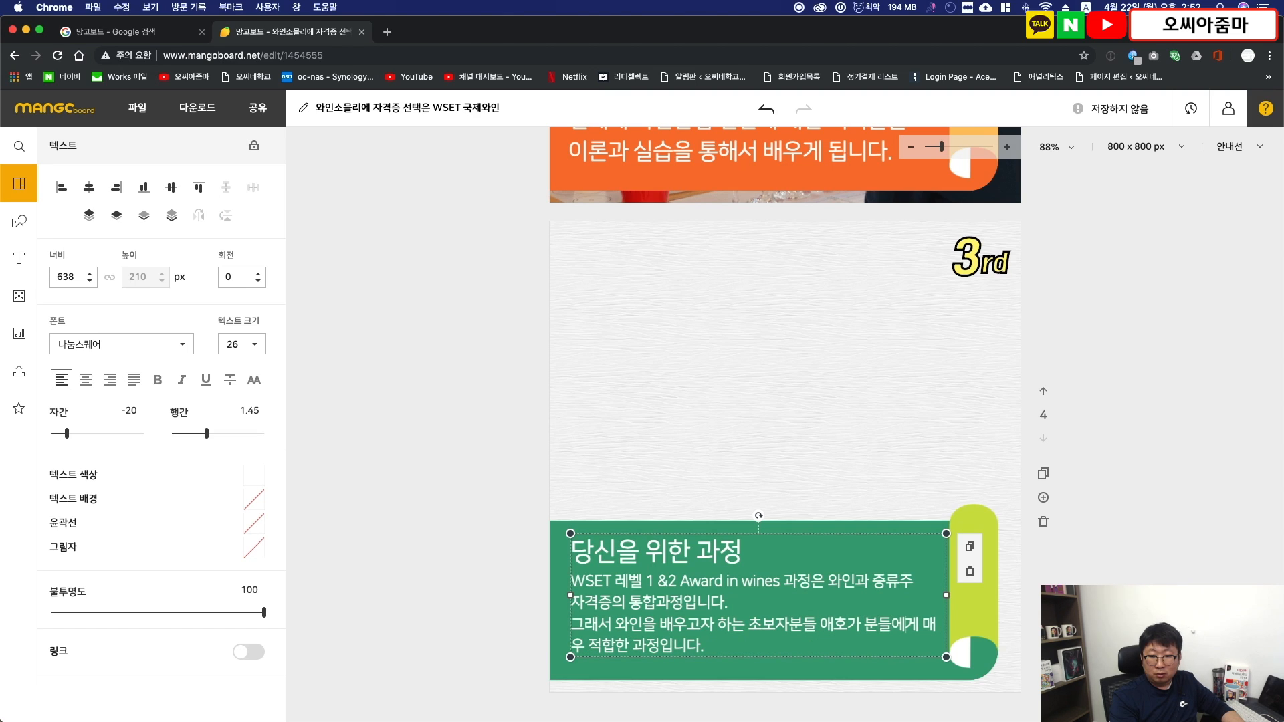
key(Return)
click(479, 540)
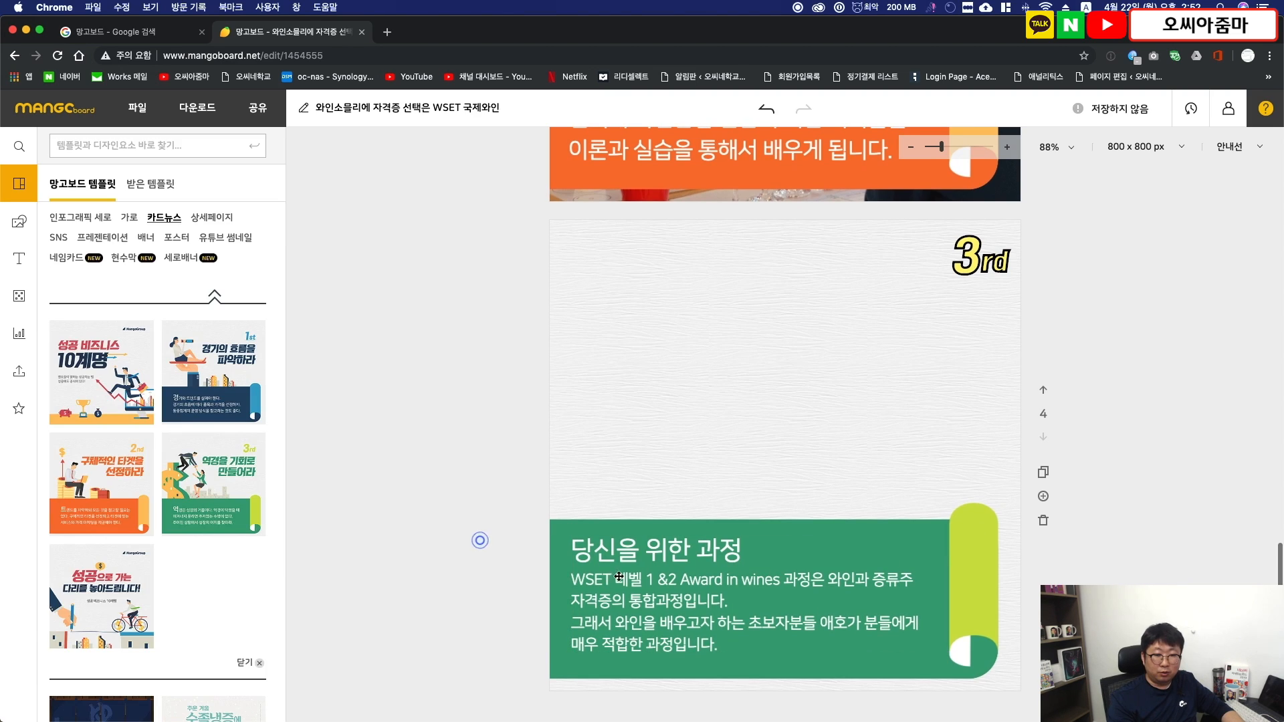
- Nudge the page 4 banner text and make its heading "당신을 위한 과정" bold and yellow (#fff578)
drag(621, 573, 619, 579)
double_click(620, 579)
drag(750, 556, 568, 557)
click(158, 380)
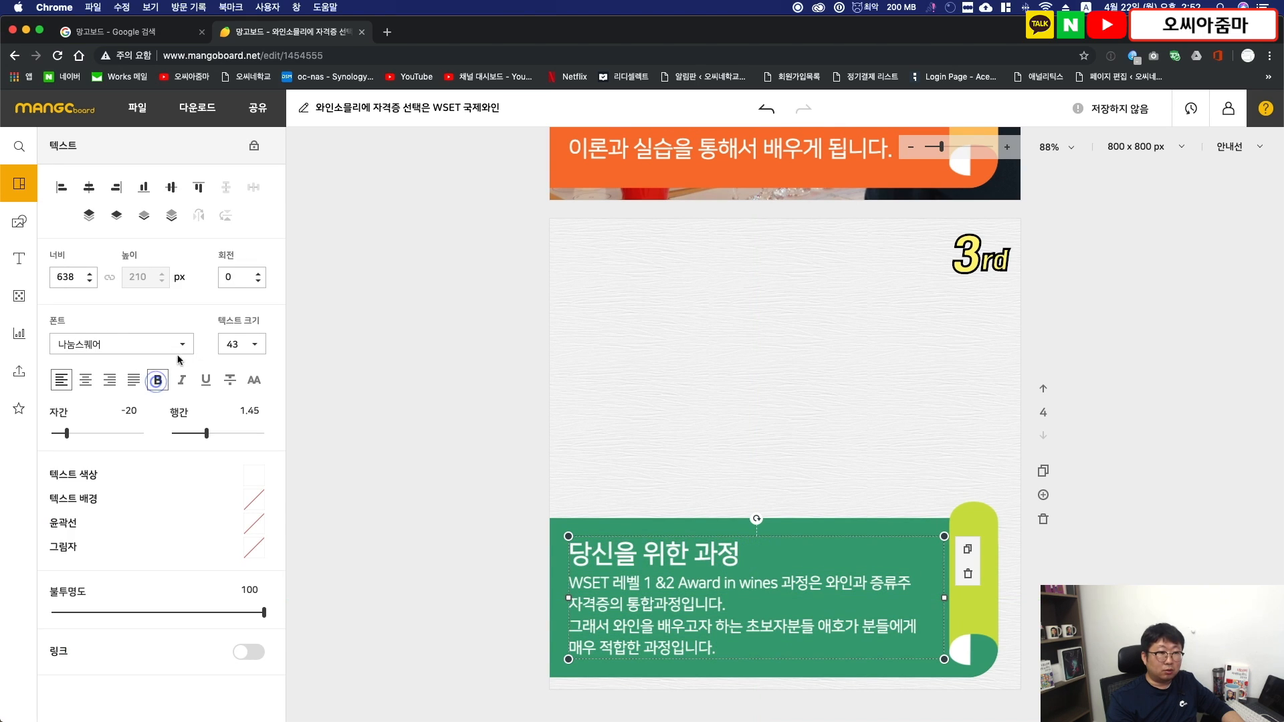
click(254, 474)
click(393, 610)
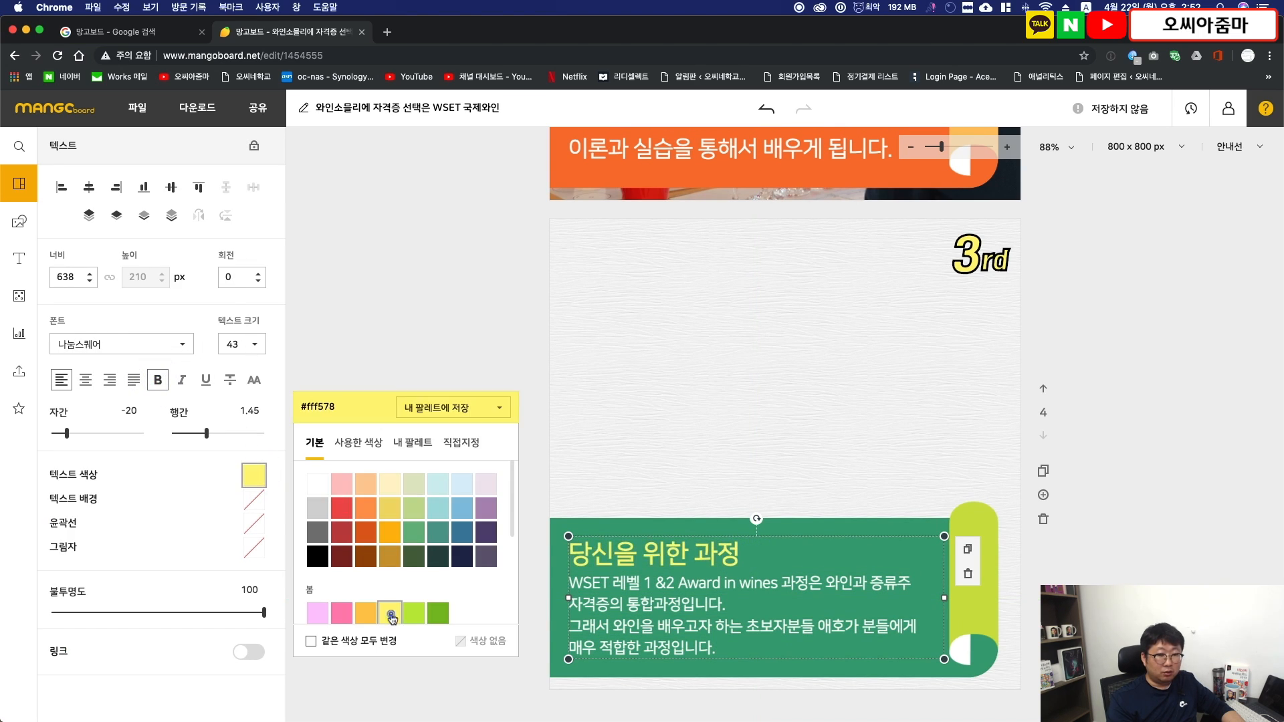
- Add the uploaded photo of the woman writing beside wine glasses to page 4, enlarge it to 1243 × 828 px covering the page, and send it to the back
click(415, 342)
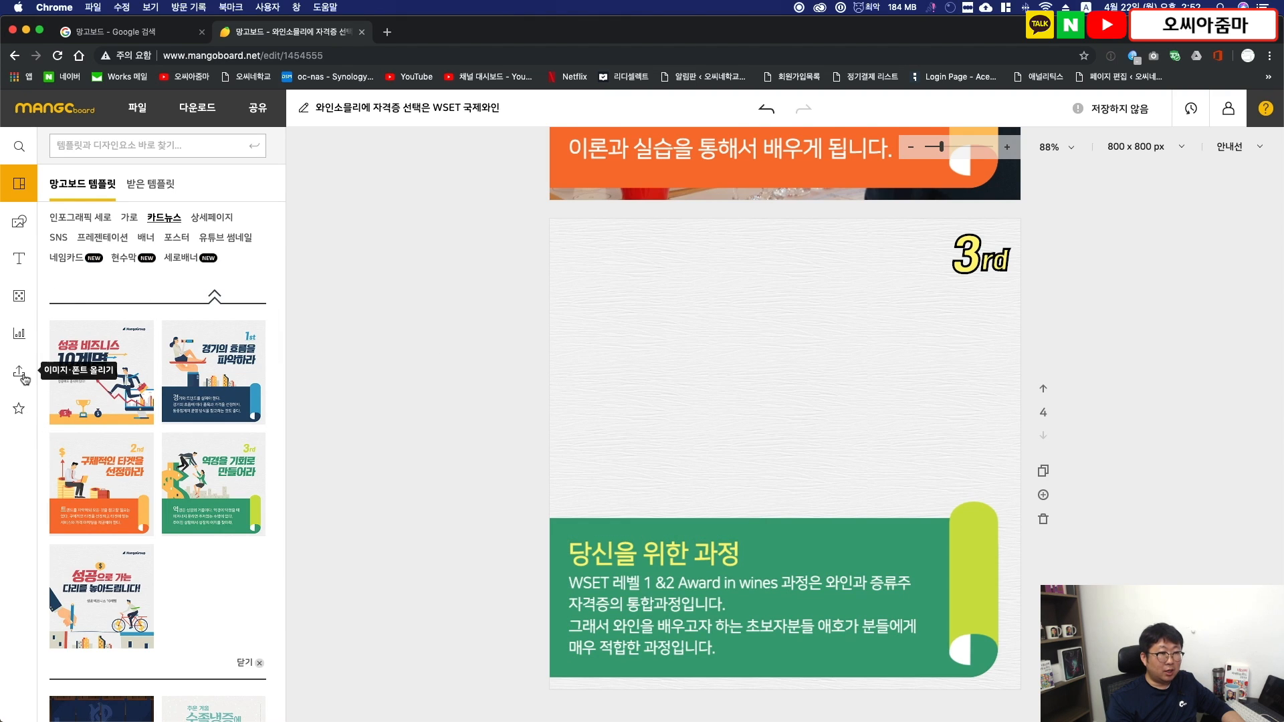
click(18, 371)
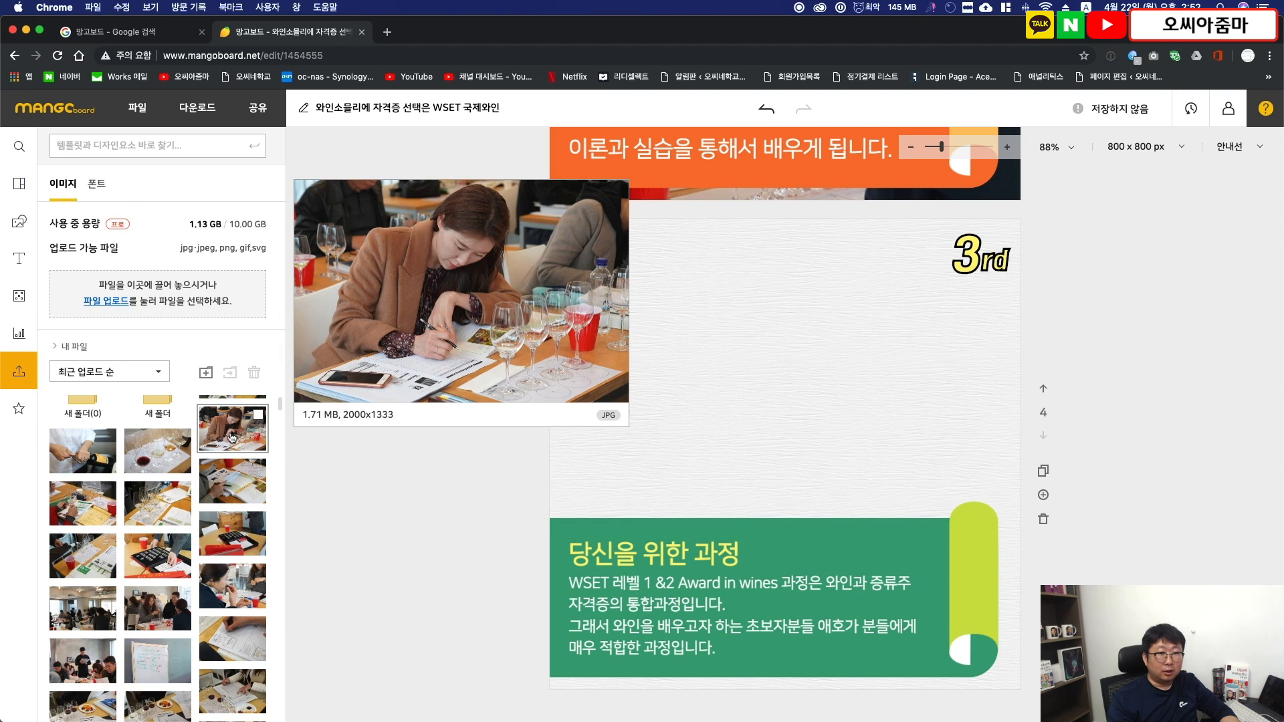
click(233, 436)
drag(897, 457, 782, 348)
drag(842, 412, 1277, 704)
drag(1002, 359, 758, 359)
click(759, 359)
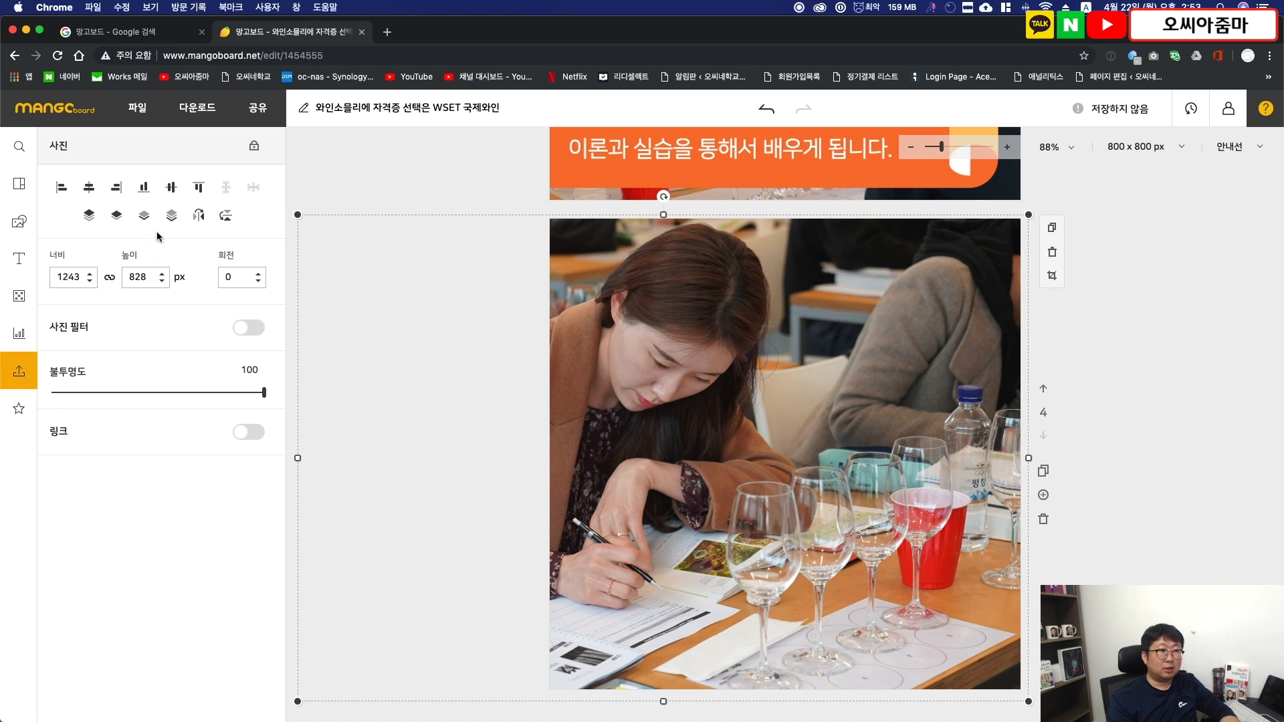
click(171, 215)
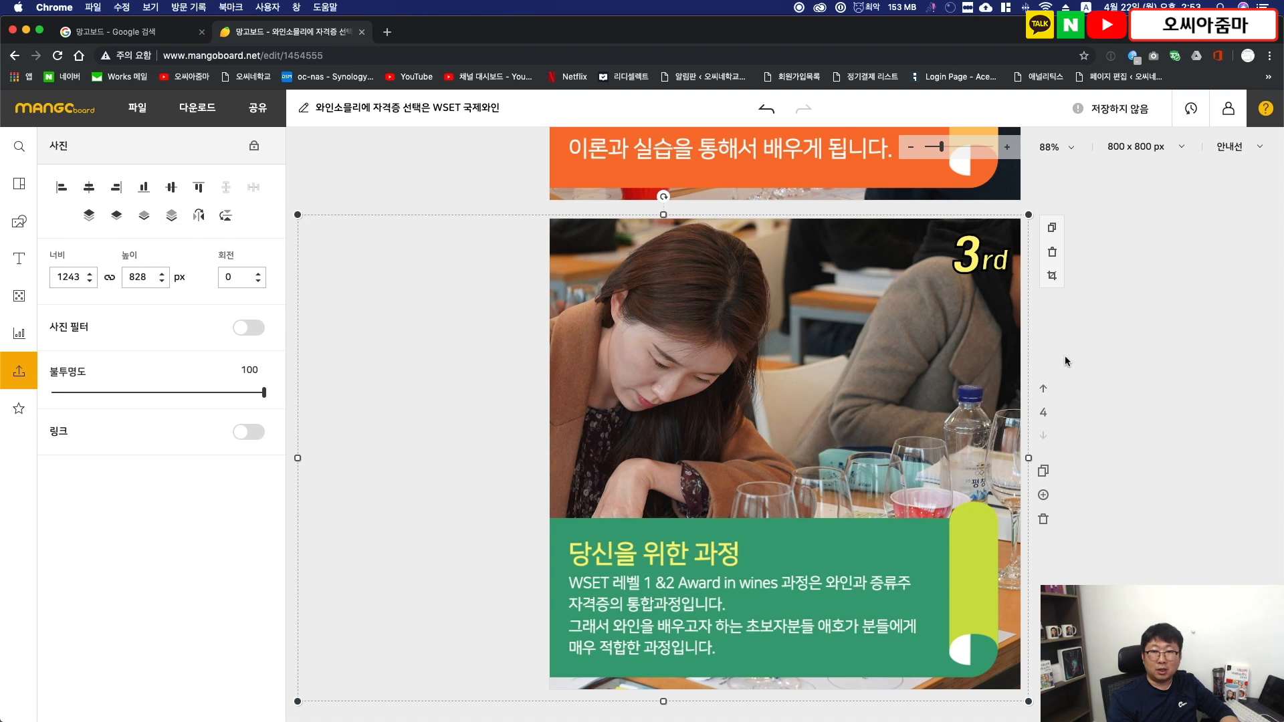
click(1126, 363)
- Save the design and download all slides as JPG images at original size
scroll(1126, 362, up, 15)
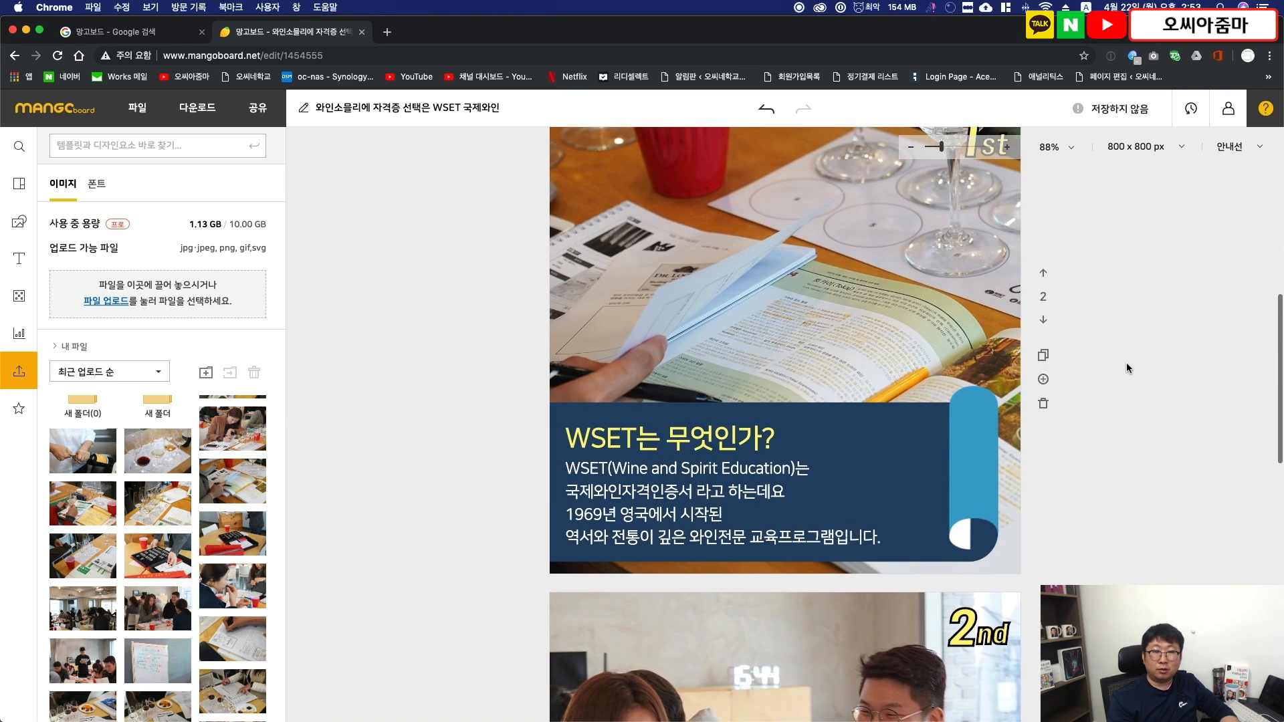
scroll(1126, 362, up, 8)
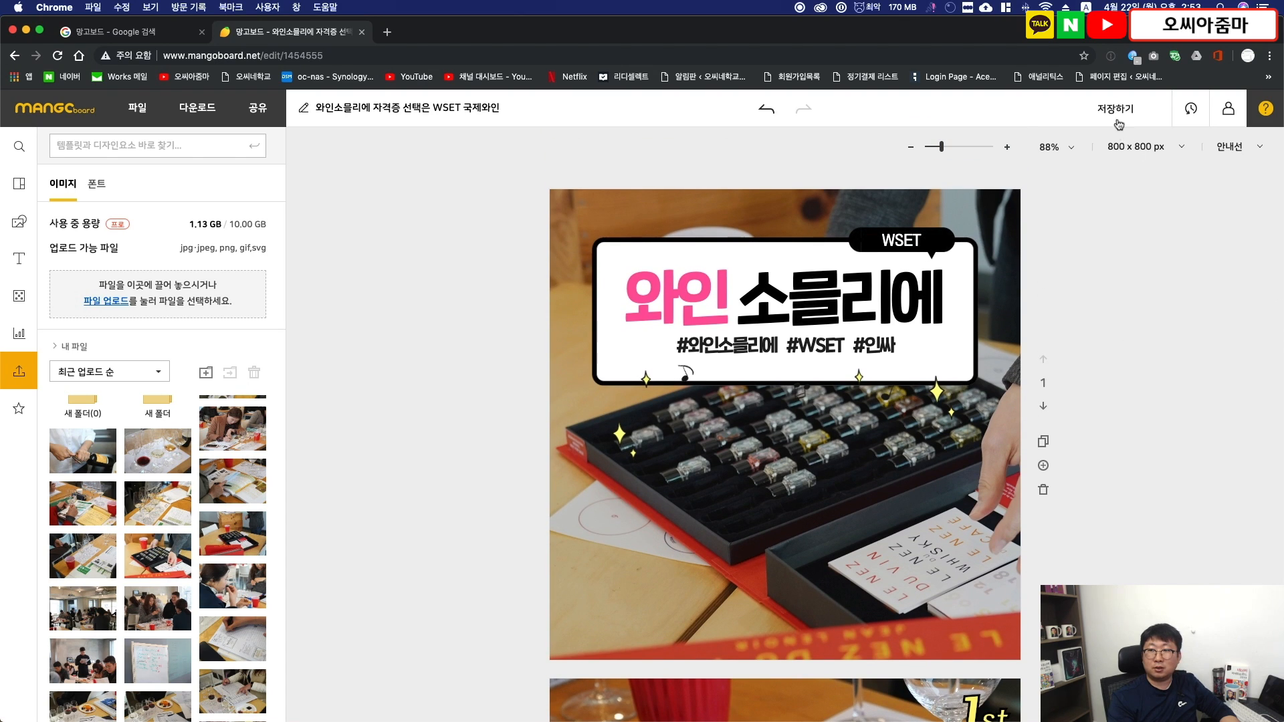
click(1118, 122)
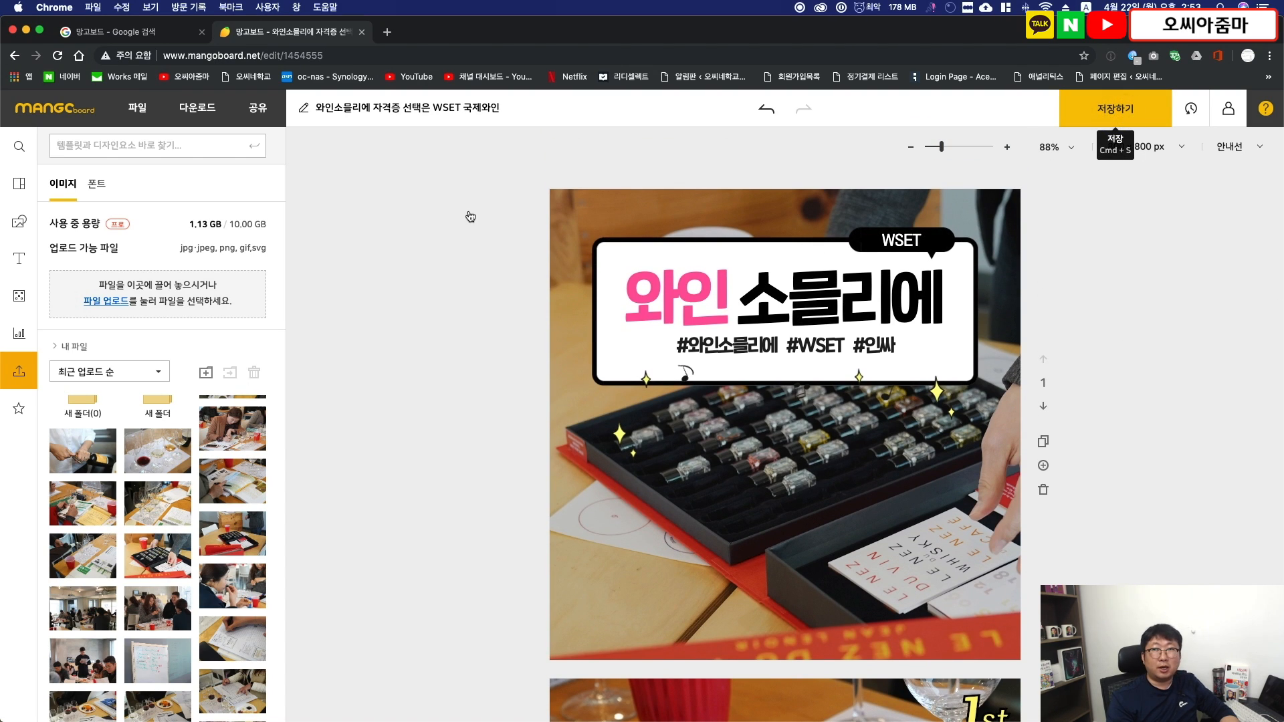
click(197, 107)
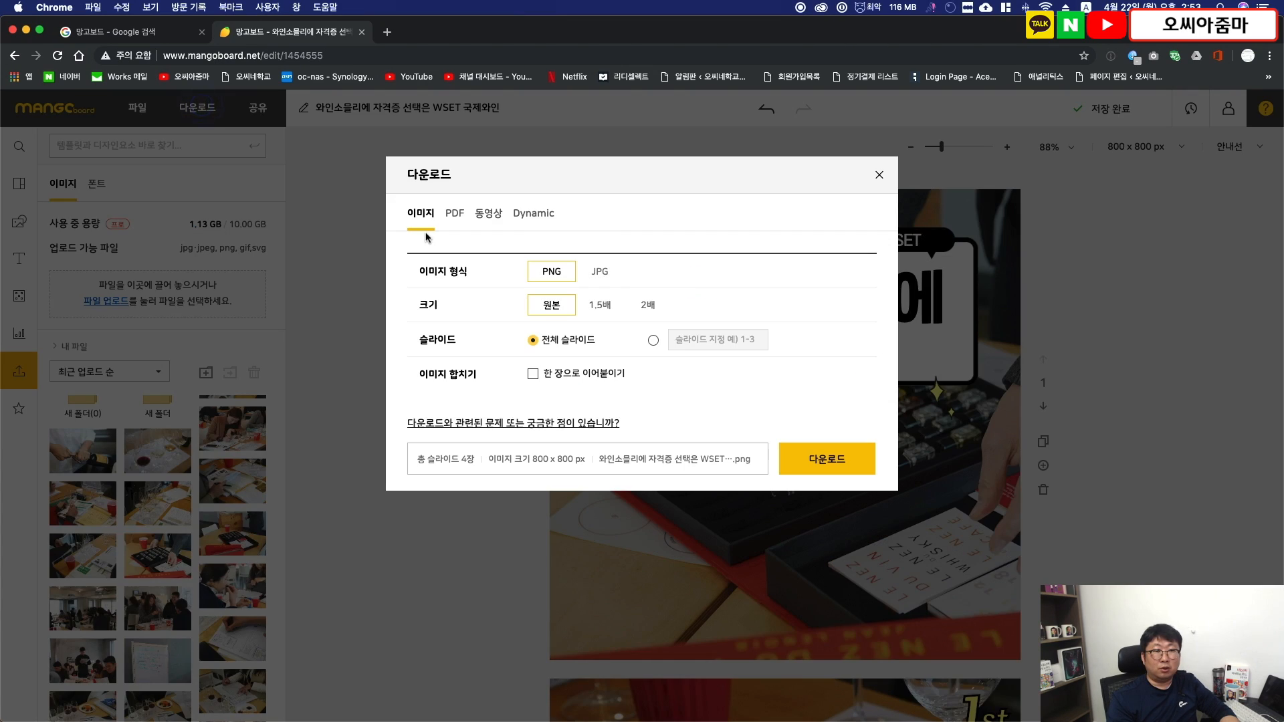
click(592, 273)
click(838, 457)
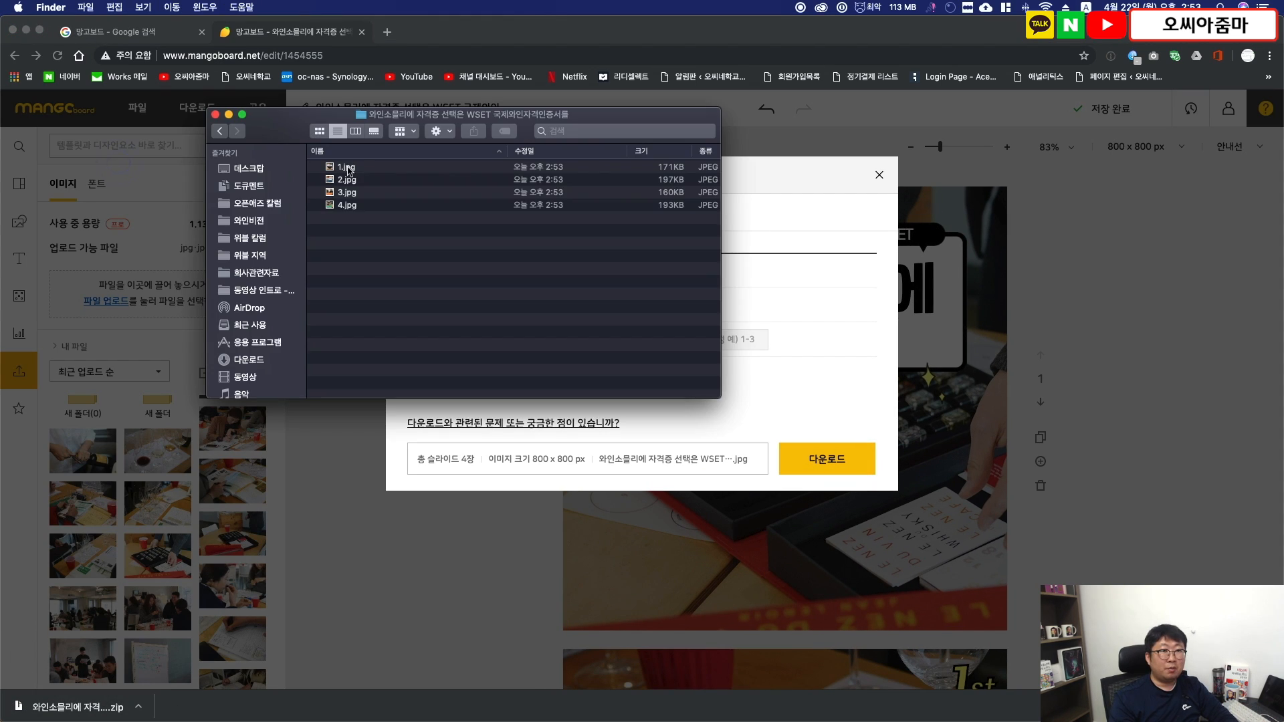
- Open the downloaded 1.jpg in the image viewer and look through all four card images forward and backward
click(368, 168)
double_click(370, 173)
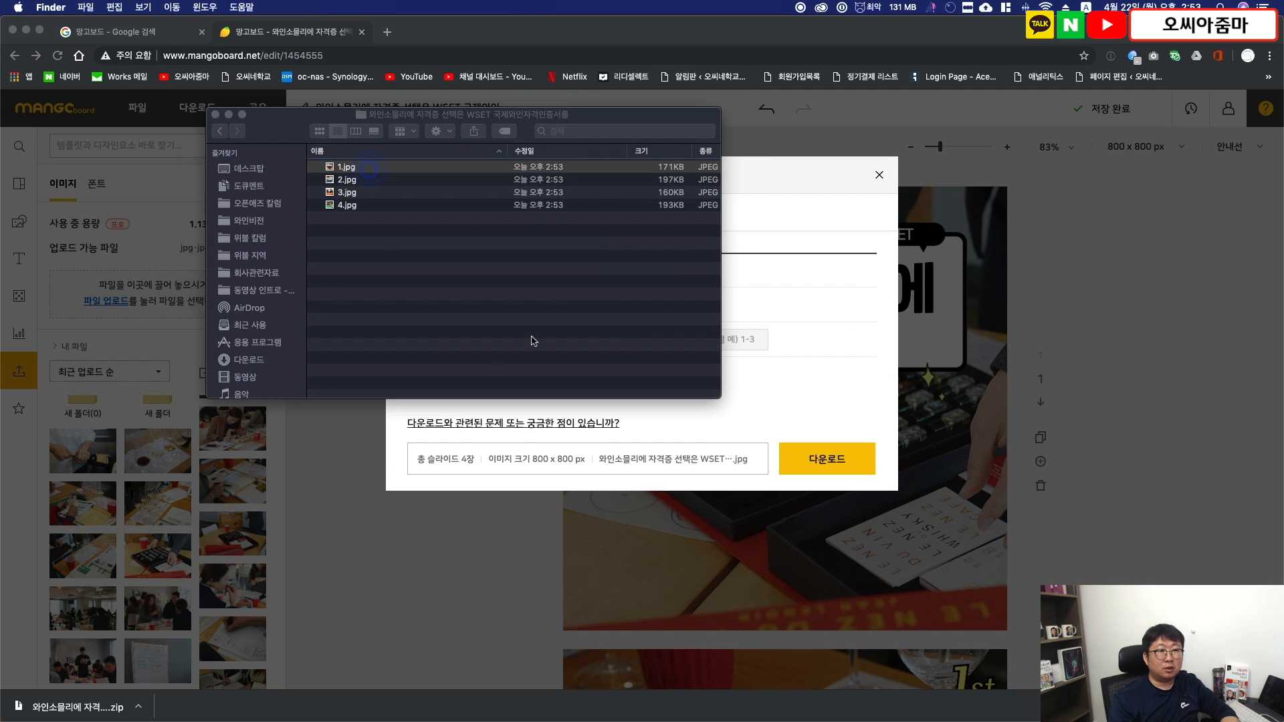
key(Right)
key(Right)
key(Right)
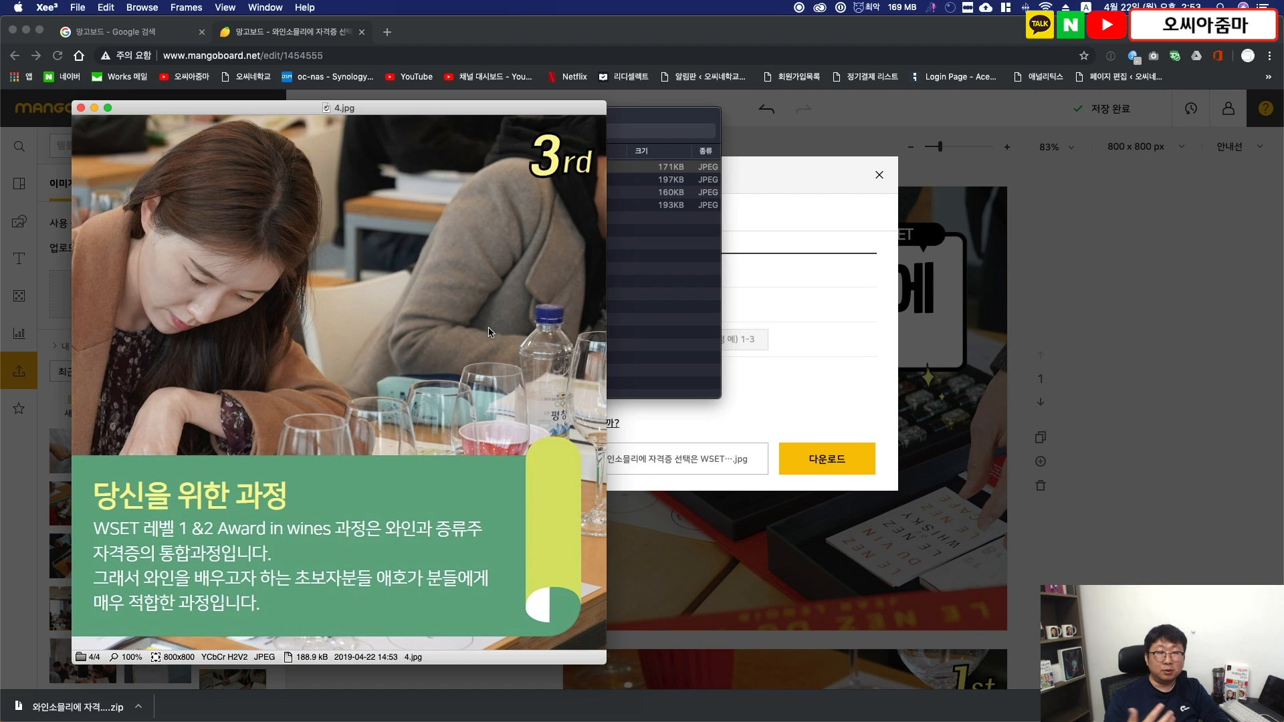
key(Left)
key(Left)
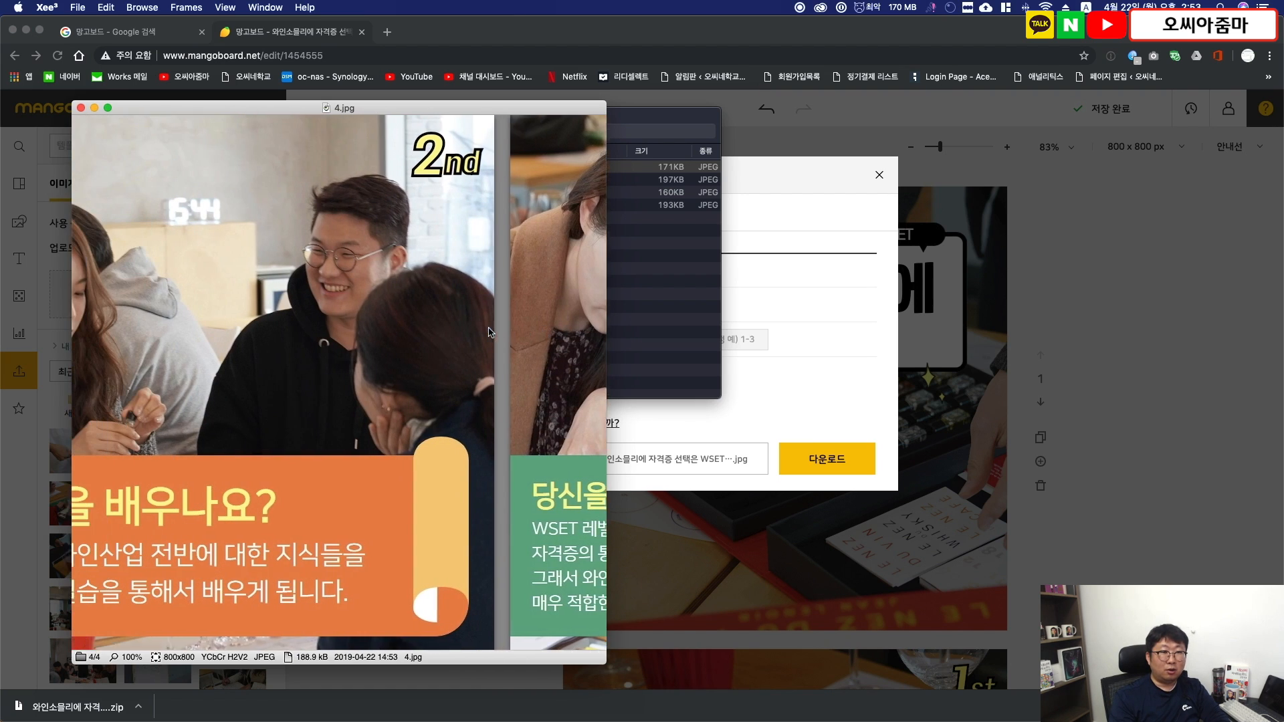
key(Left)
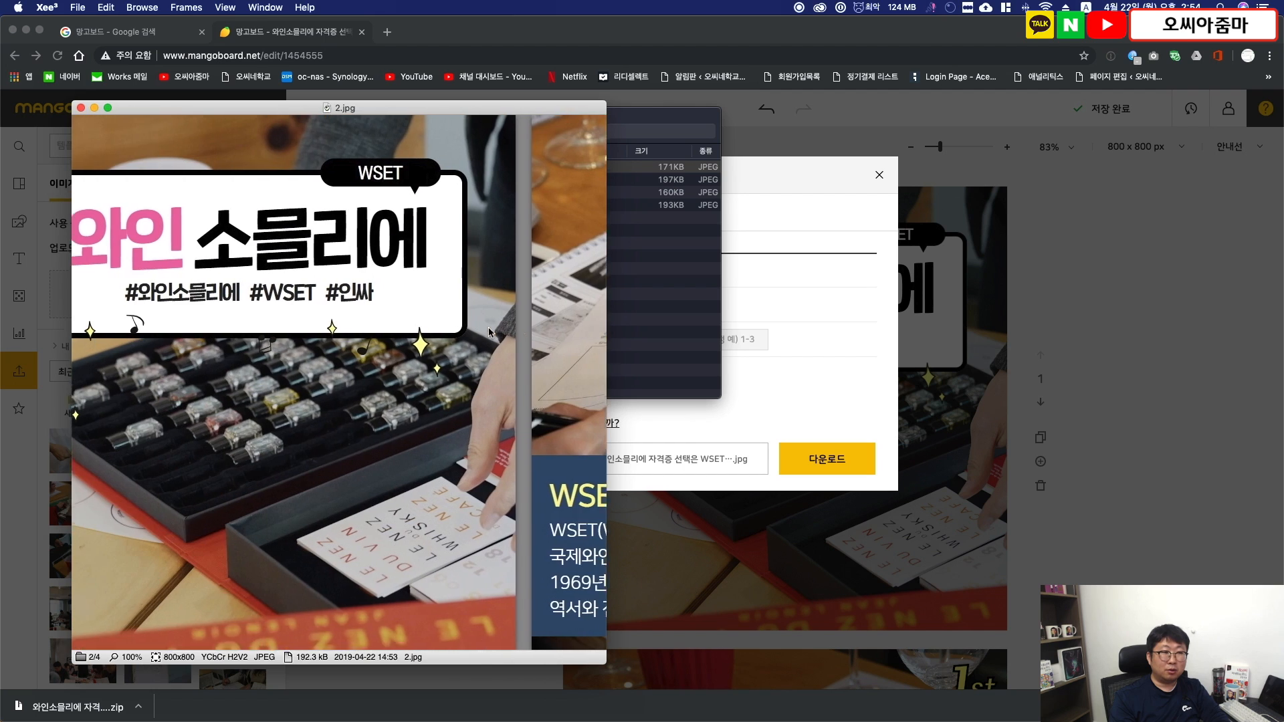
key(Right)
key(Right)
key(Right)
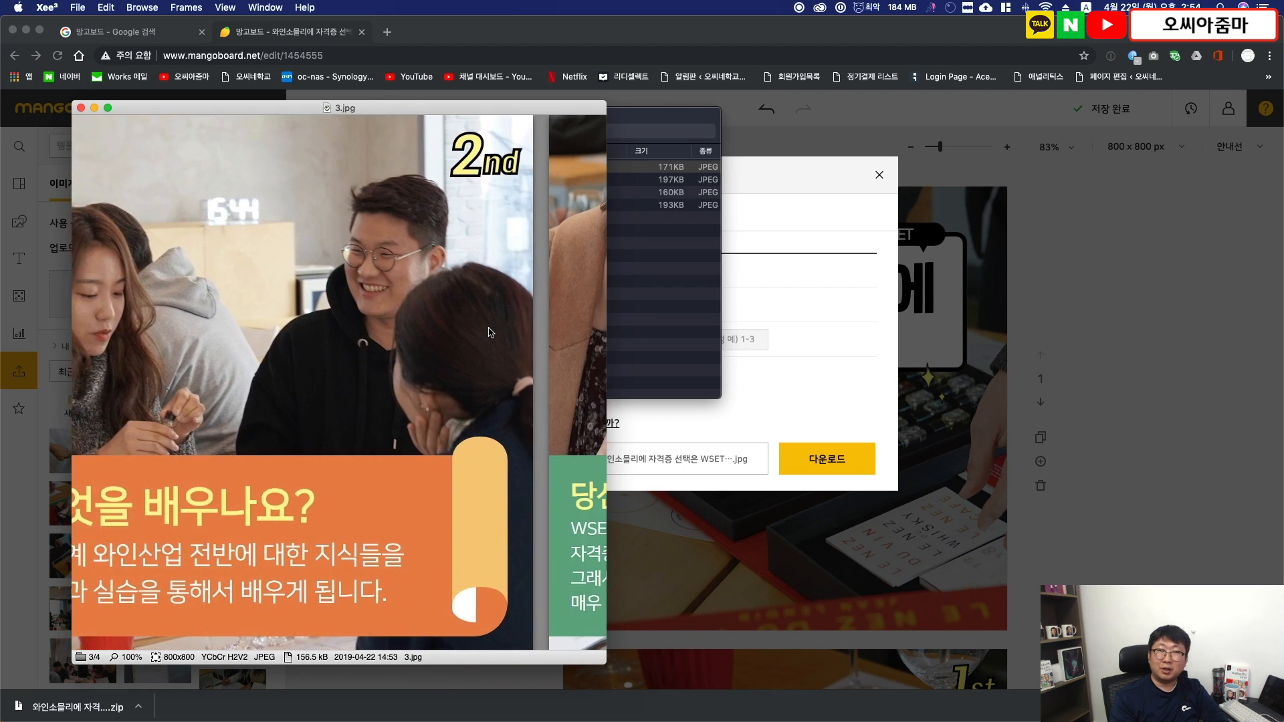